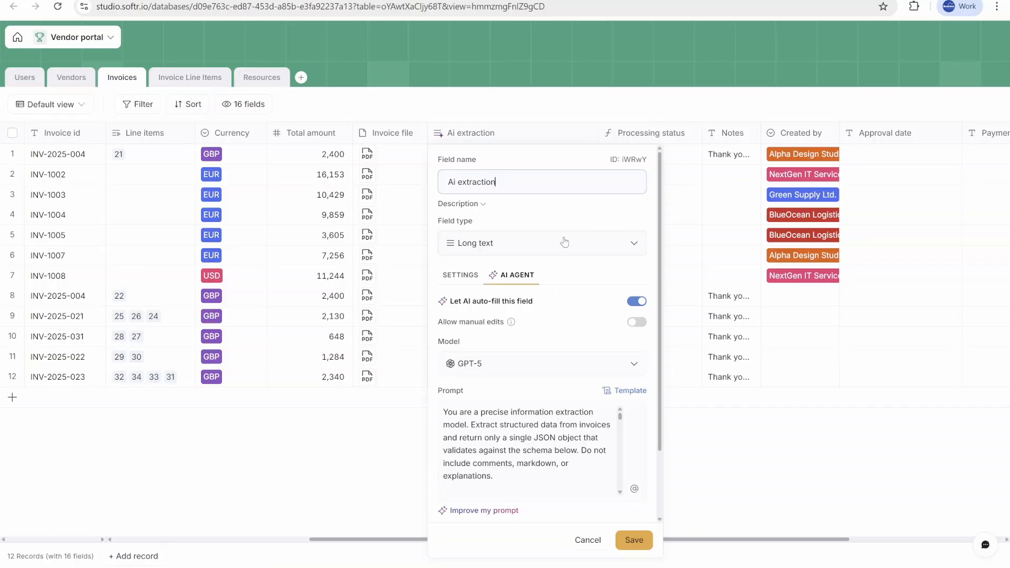
# Step: Review the AI extraction field's agent settings and extraction prompt
pyautogui.click(582, 368)
pyautogui.click(571, 393)
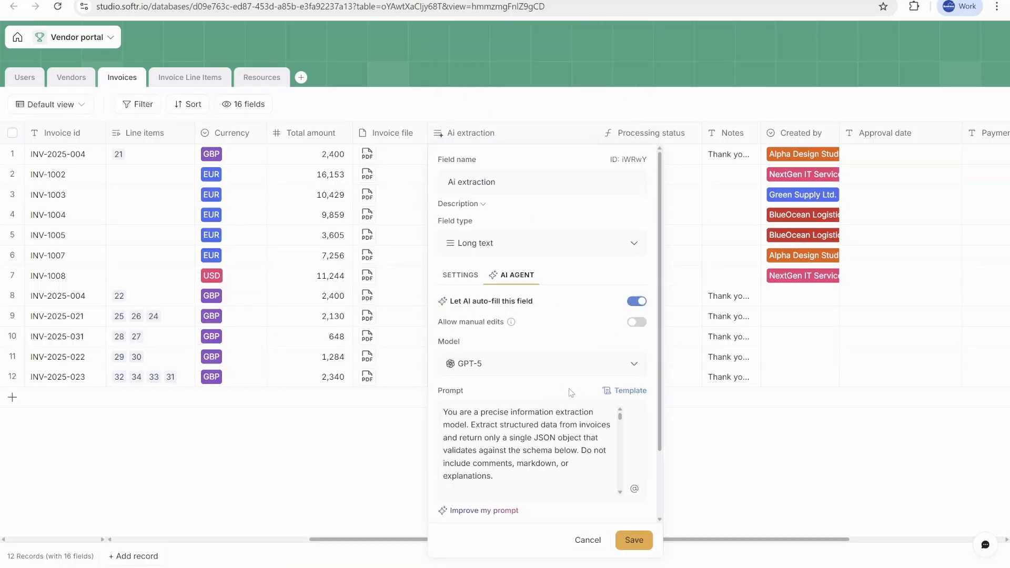
pyautogui.scroll(-5, 595, 423)
pyautogui.scroll(-2, 580, 520)
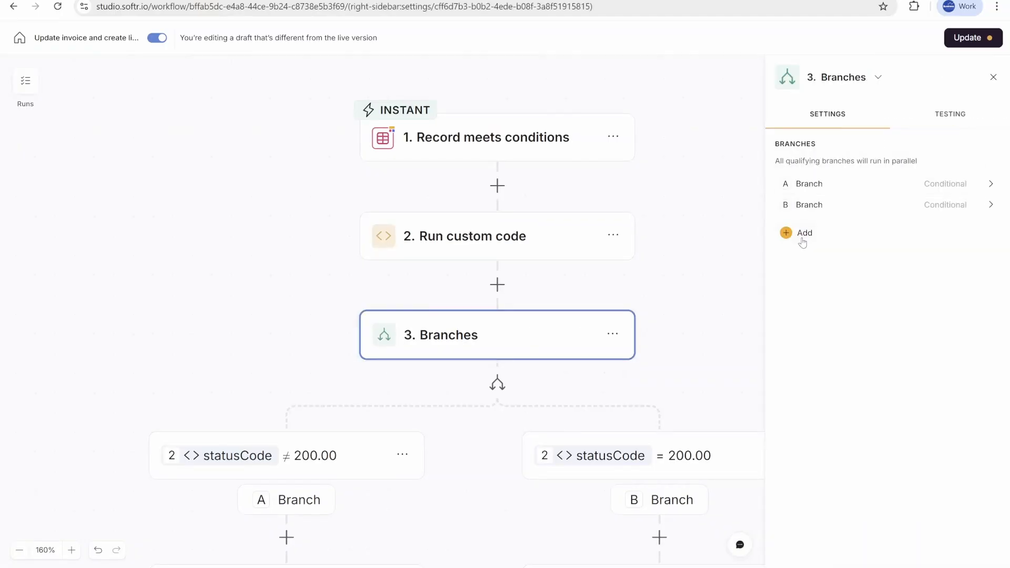
# Step: Examine the workflow that updates the invoice and branches on the status code
pyautogui.moveTo(762, 385); pyautogui.dragTo(598, 248)
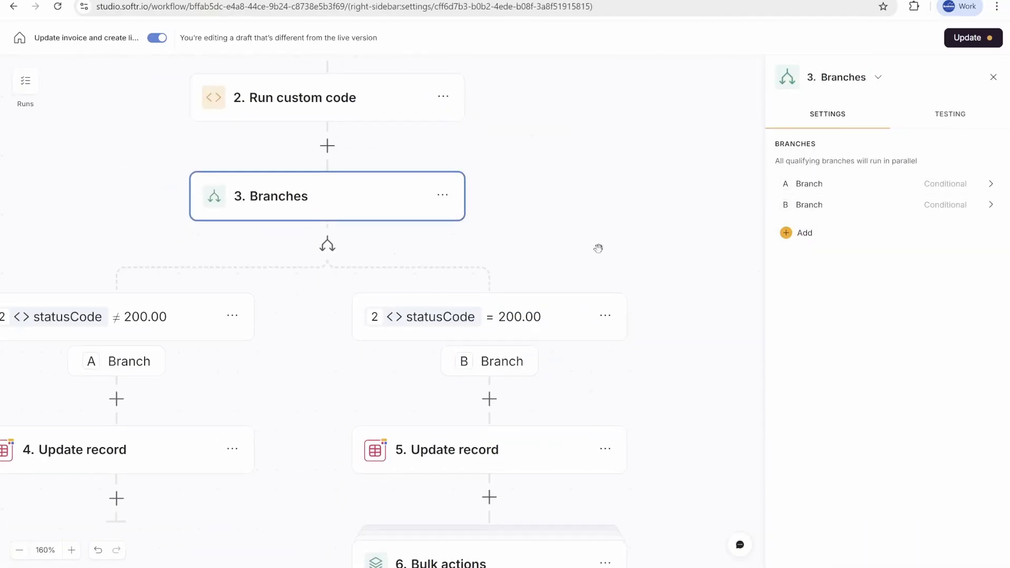
pyautogui.scroll(-4, 600, 268)
pyautogui.click(471, 397)
pyautogui.click(476, 551)
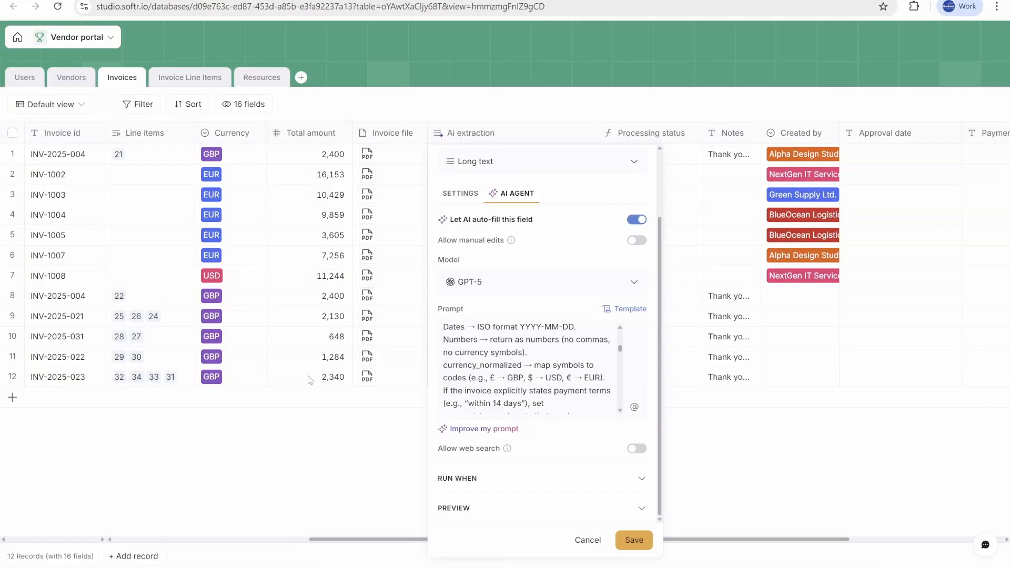
pyautogui.click(310, 380)
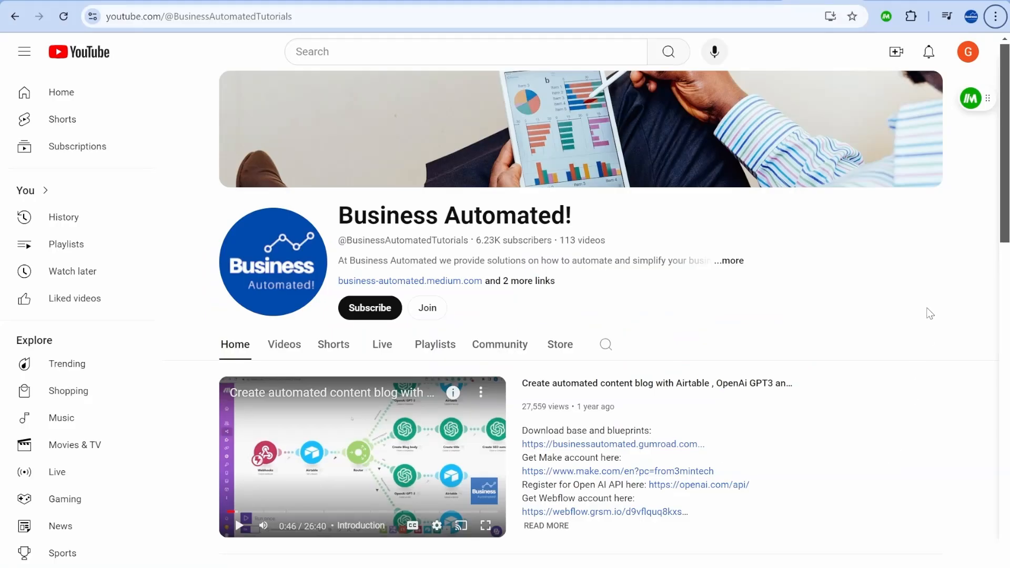
# Step: Browse the channel's videos and compare its membership tiers
pyautogui.scroll(-5, 929, 313)
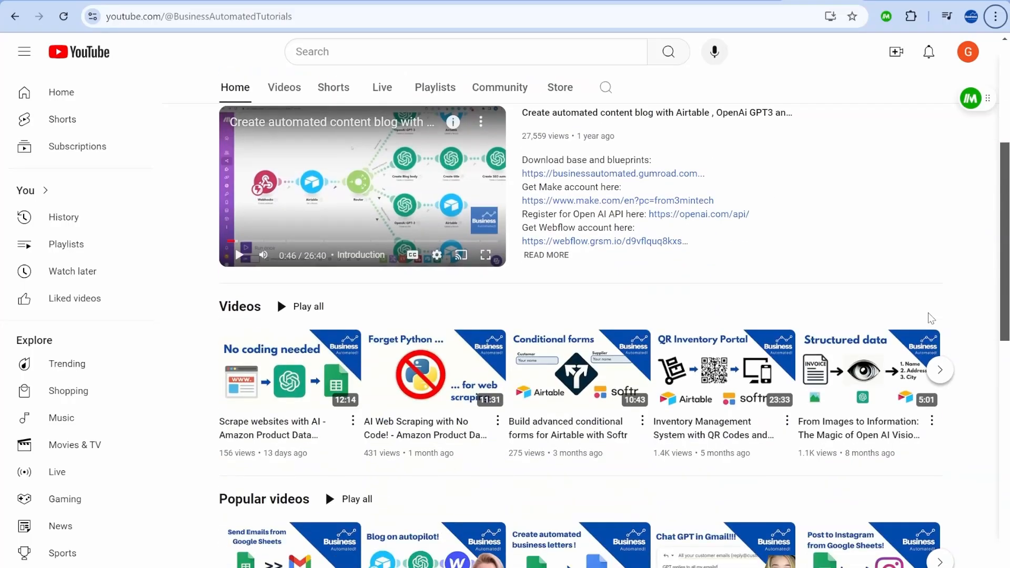
pyautogui.scroll(-3, 924, 324)
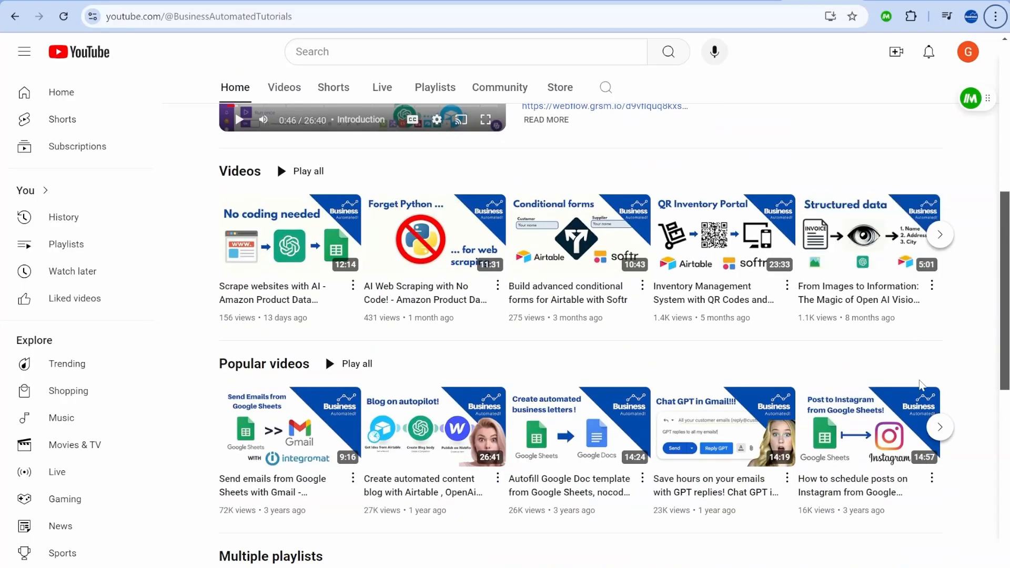
pyautogui.scroll(8, 370, 326)
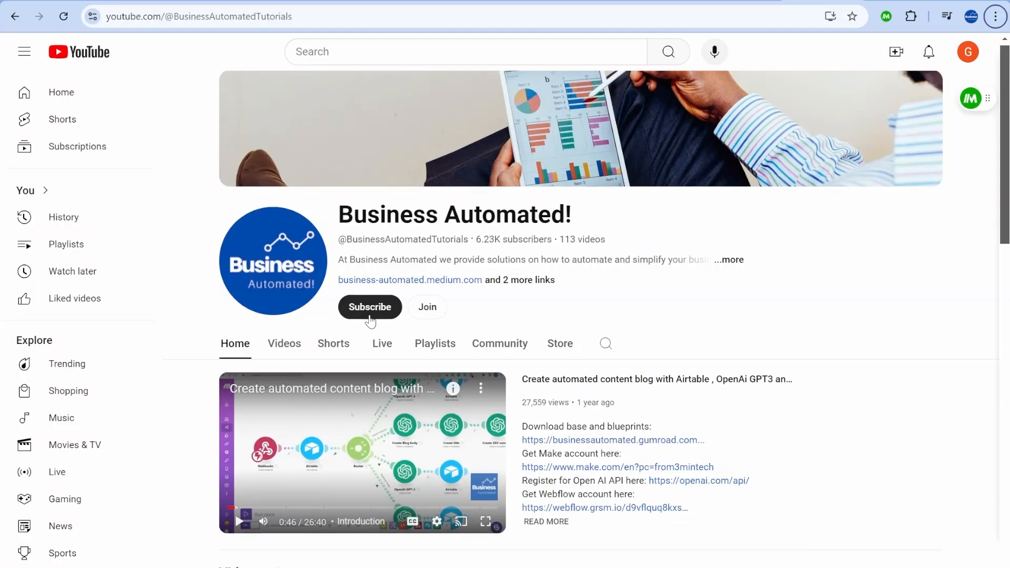
pyautogui.scroll(-3, 775, 400)
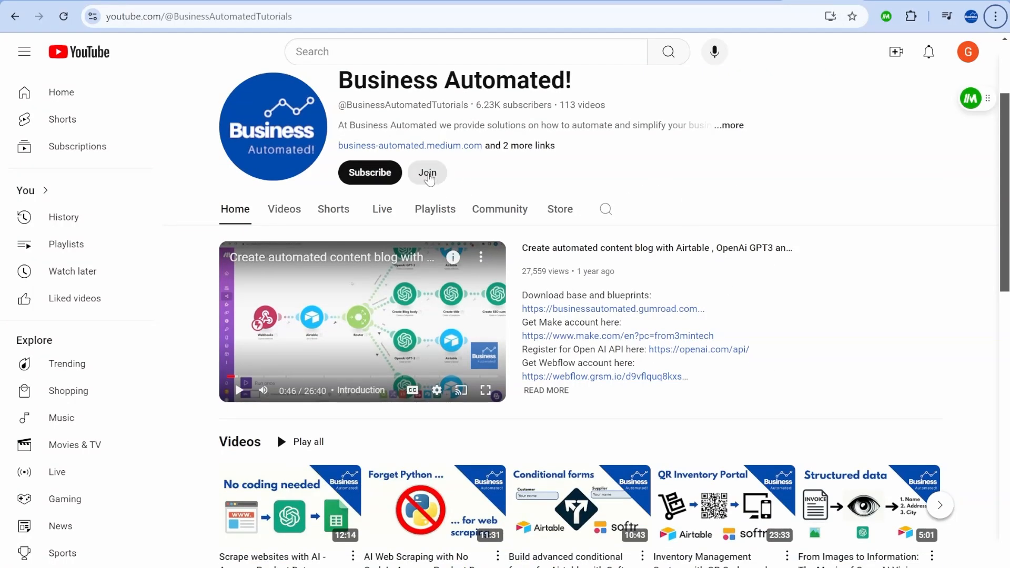
pyautogui.click(433, 179)
pyautogui.scroll(-3, 627, 377)
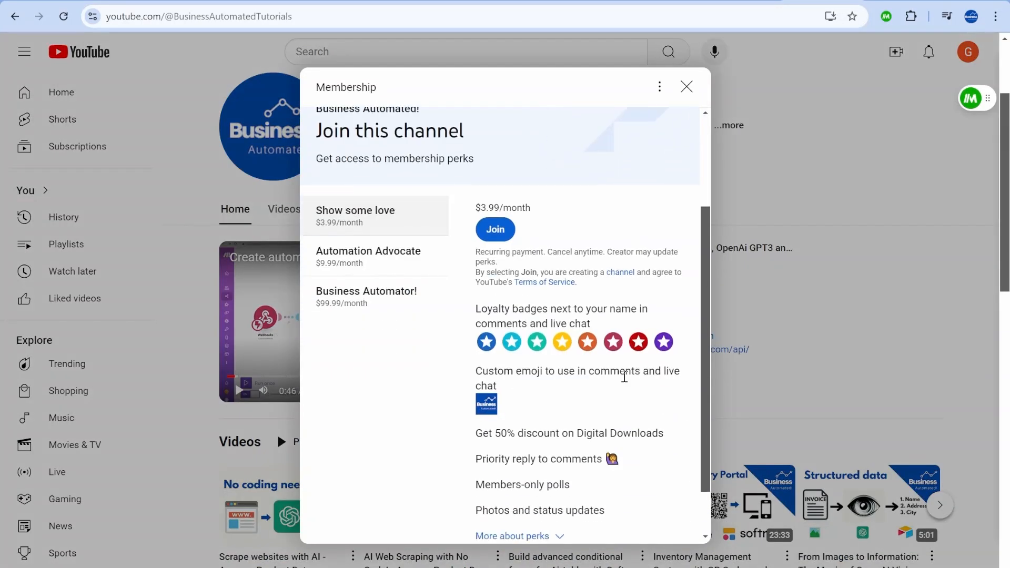
pyautogui.click(406, 268)
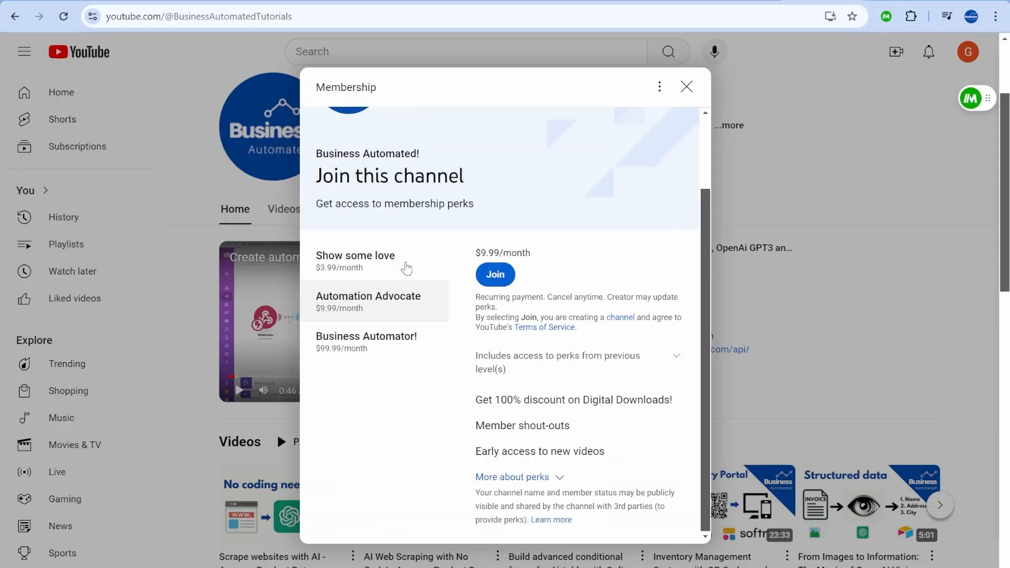
pyautogui.click(363, 296)
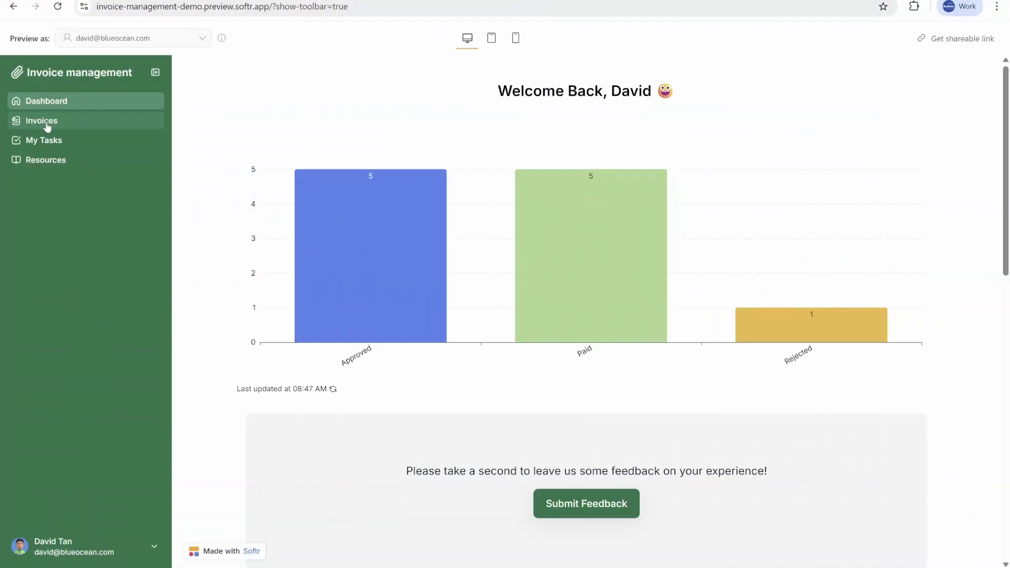
# Step: Open the Invoices page in the app preview and open the add-record form
pyautogui.click(47, 122)
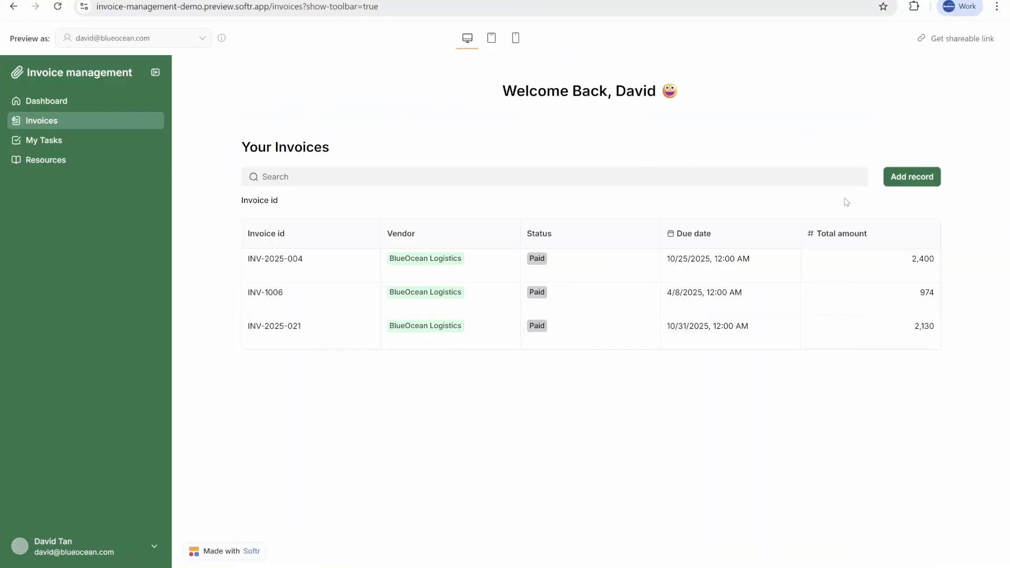
pyautogui.click(928, 183)
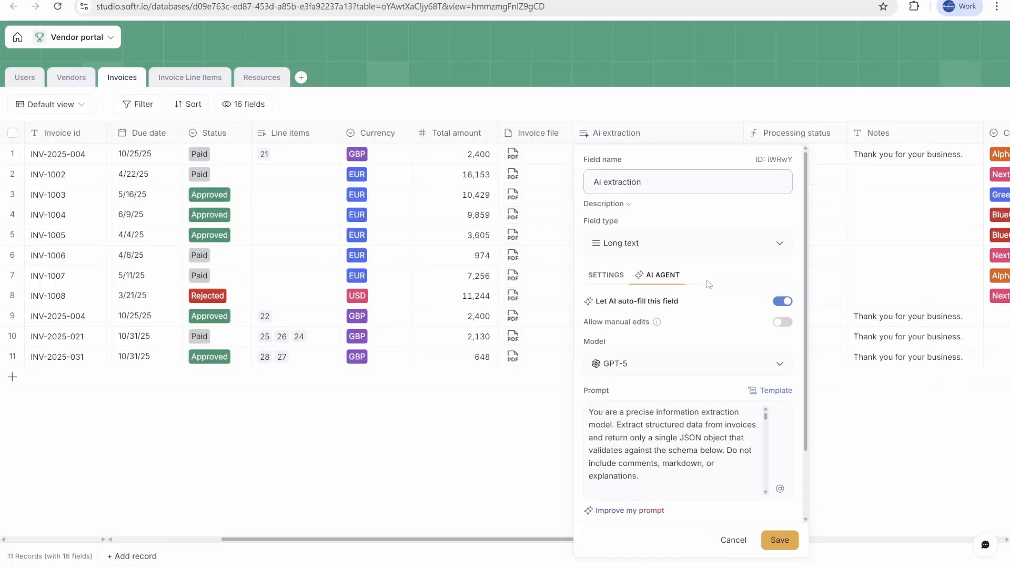
# Step: Review the AI extraction field settings and the workflow canvas again
pyautogui.scroll(-3, 684, 344)
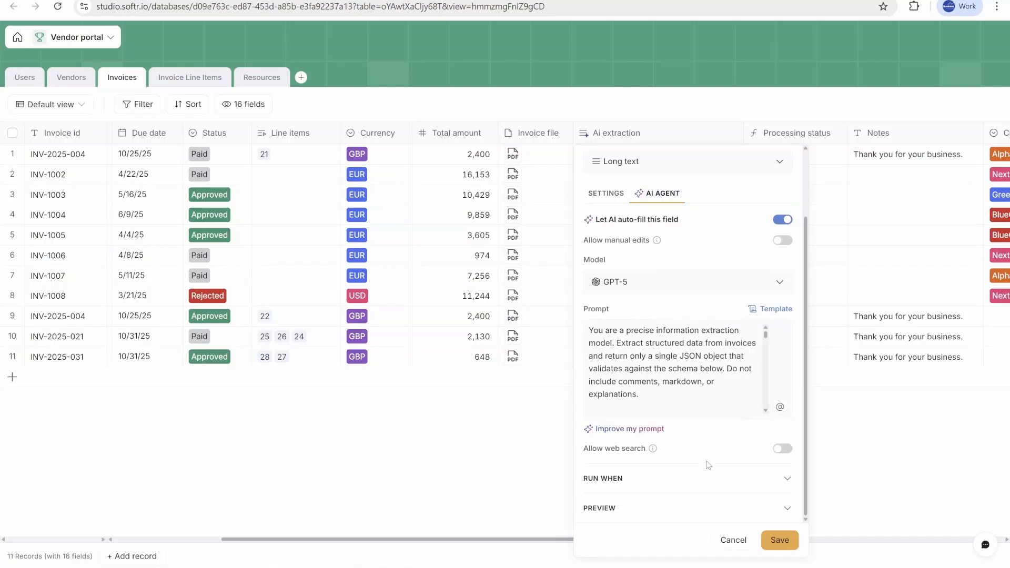
pyautogui.scroll(3, 707, 465)
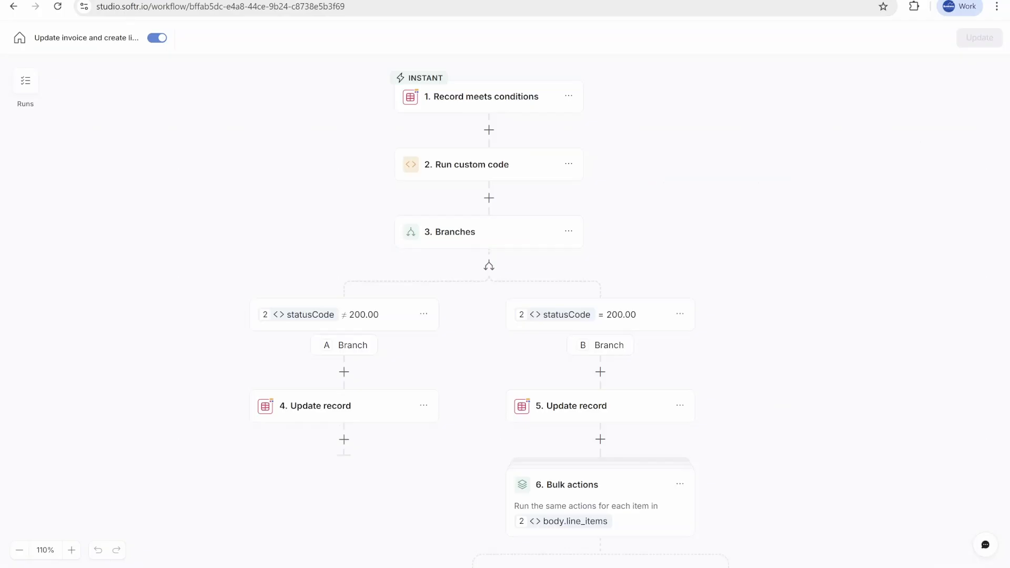
pyautogui.moveTo(664, 241); pyautogui.dragTo(742, 229)
pyautogui.moveTo(699, 154)
pyautogui.mouseDown()
pyautogui.moveTo(719, 200)
pyautogui.moveTo(702, 164)
pyautogui.mouseUp()
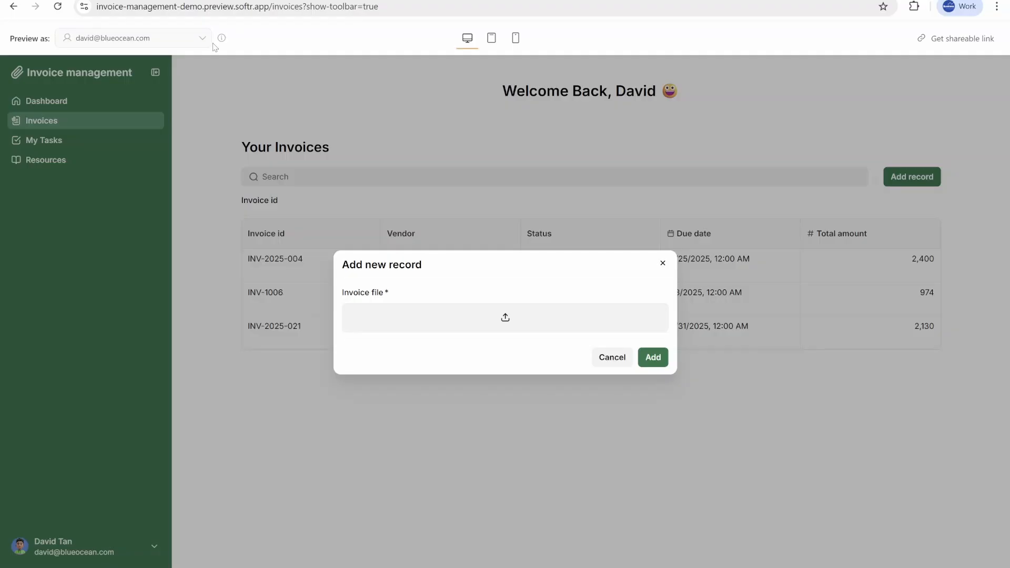
# Step: Close the add-record form, browse the preview user list, and revisit the Dashboard and Invoices pages
pyautogui.click(662, 263)
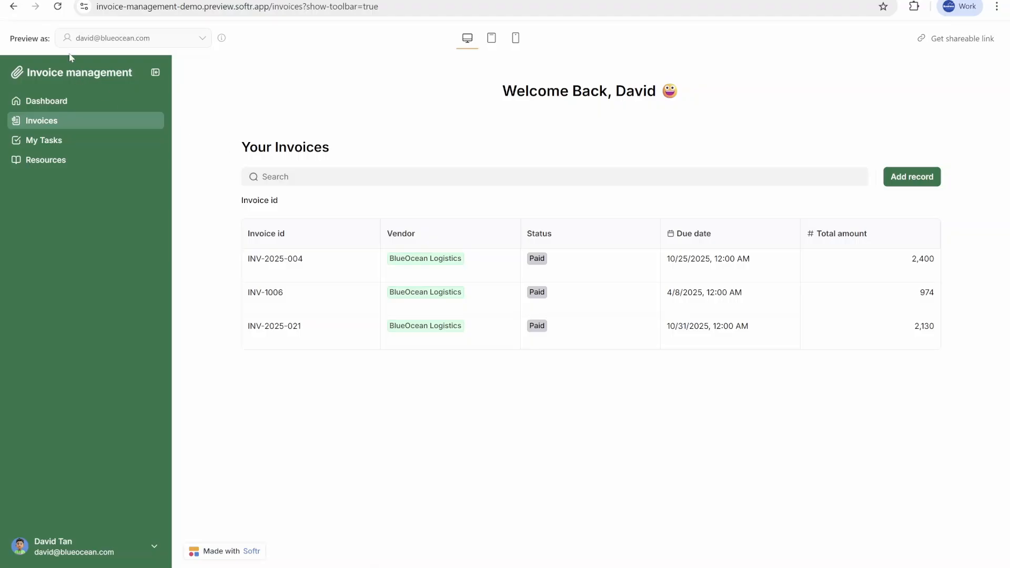
pyautogui.click(138, 40)
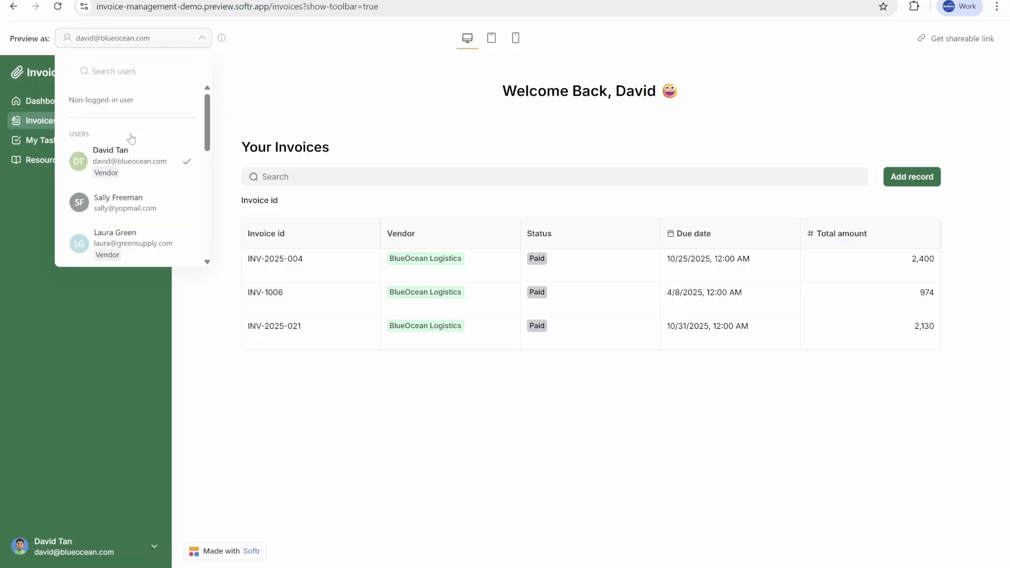
pyautogui.scroll(-5, 141, 221)
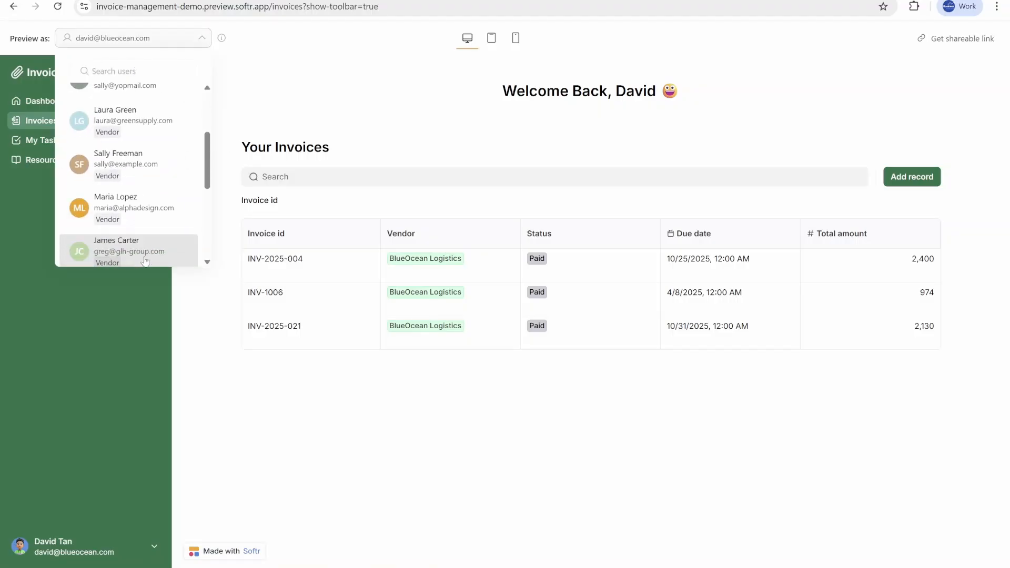
pyautogui.scroll(5, 144, 259)
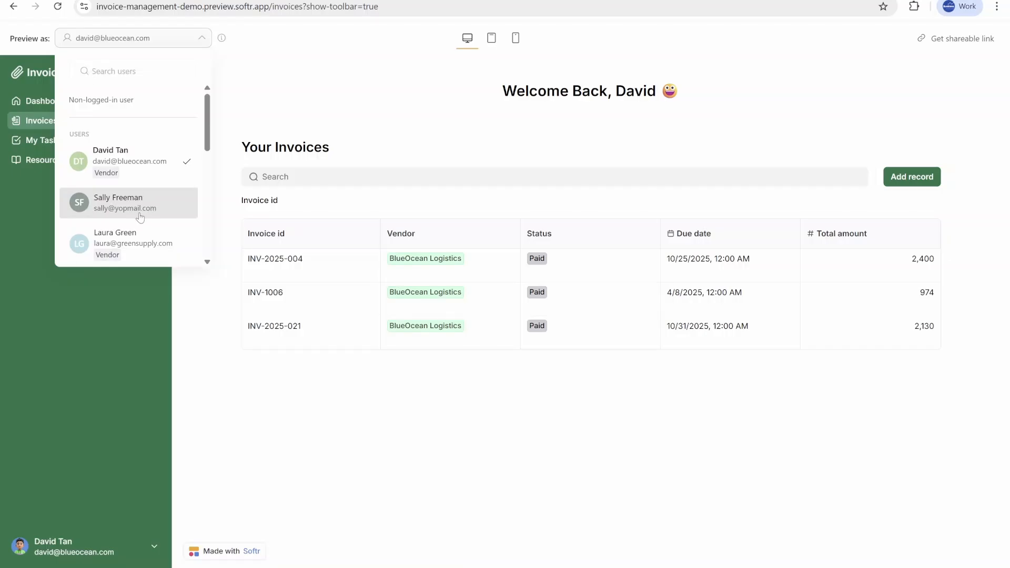
pyautogui.click(406, 93)
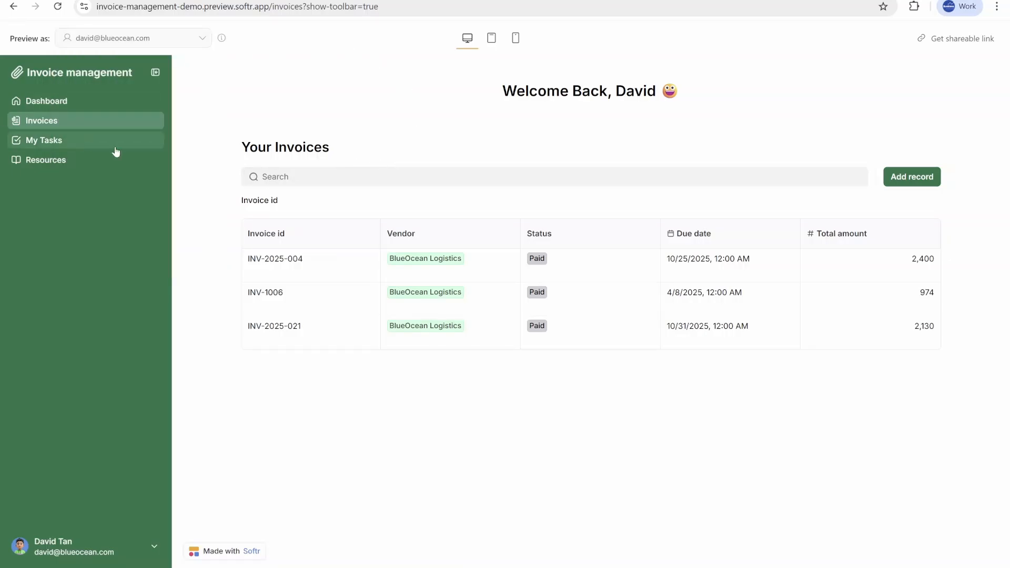
pyautogui.click(76, 108)
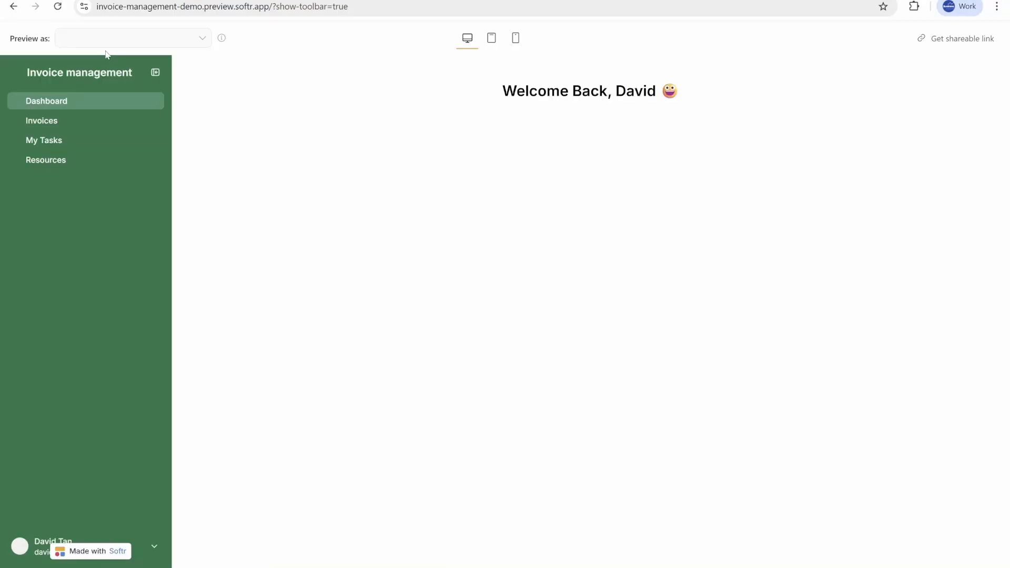
pyautogui.click(45, 124)
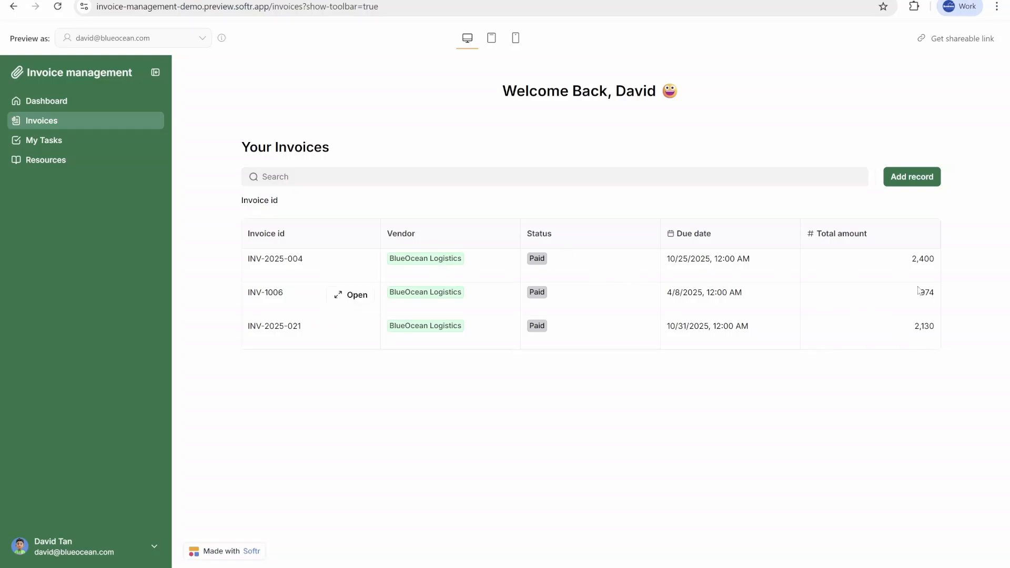
# Step: Add a new invoice record by uploading an invoice file
pyautogui.click(915, 184)
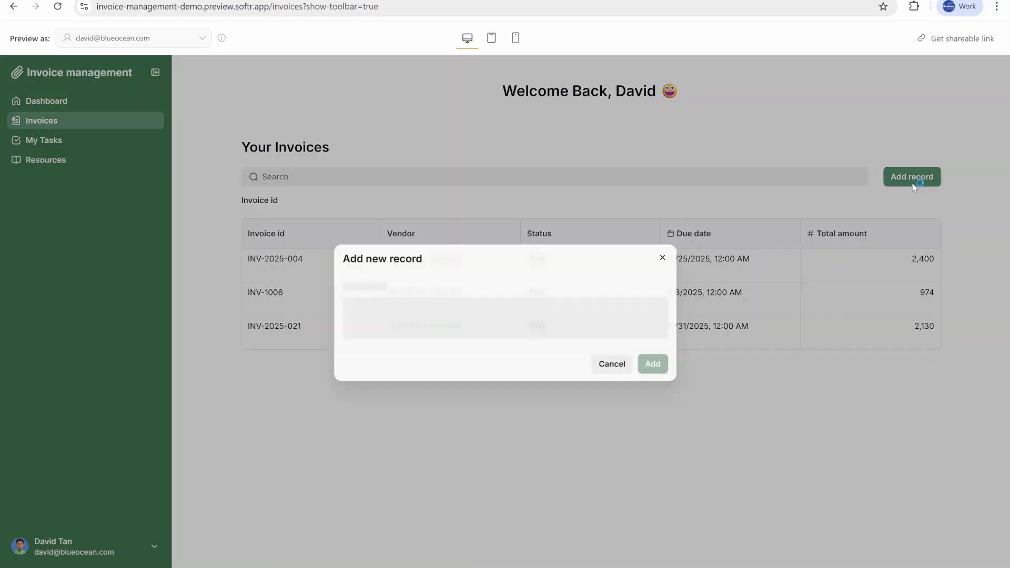
pyautogui.click(633, 321)
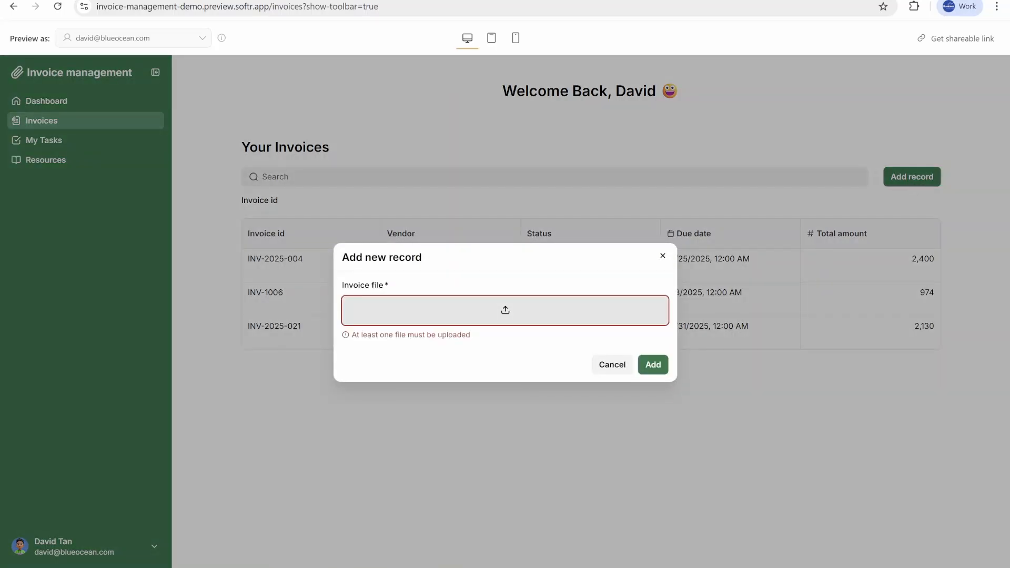
pyautogui.click(655, 354)
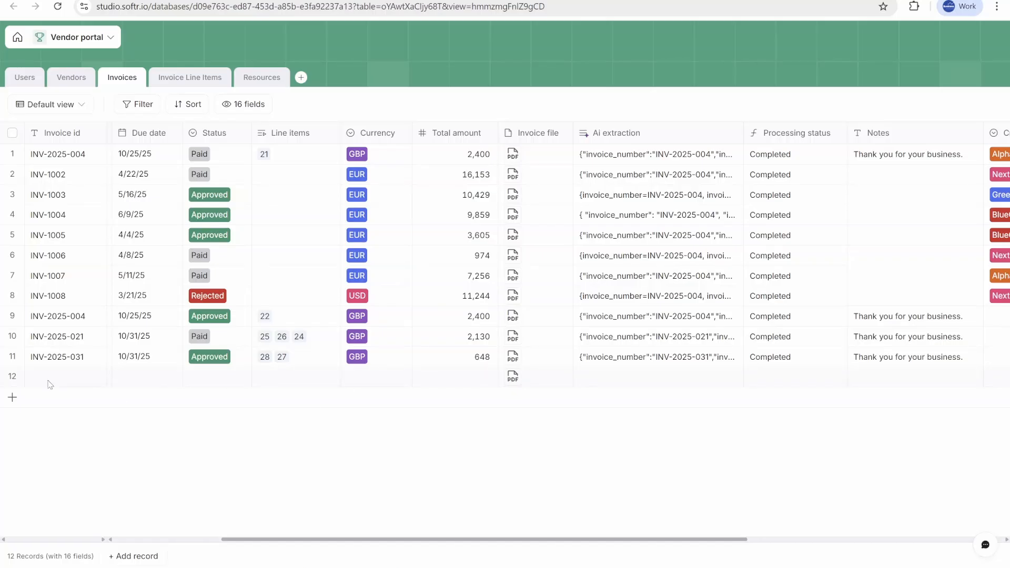
# Step: Scroll through the Invoices table to inspect the new record's extracted fields
pyautogui.hscroll(6, 306, 374)
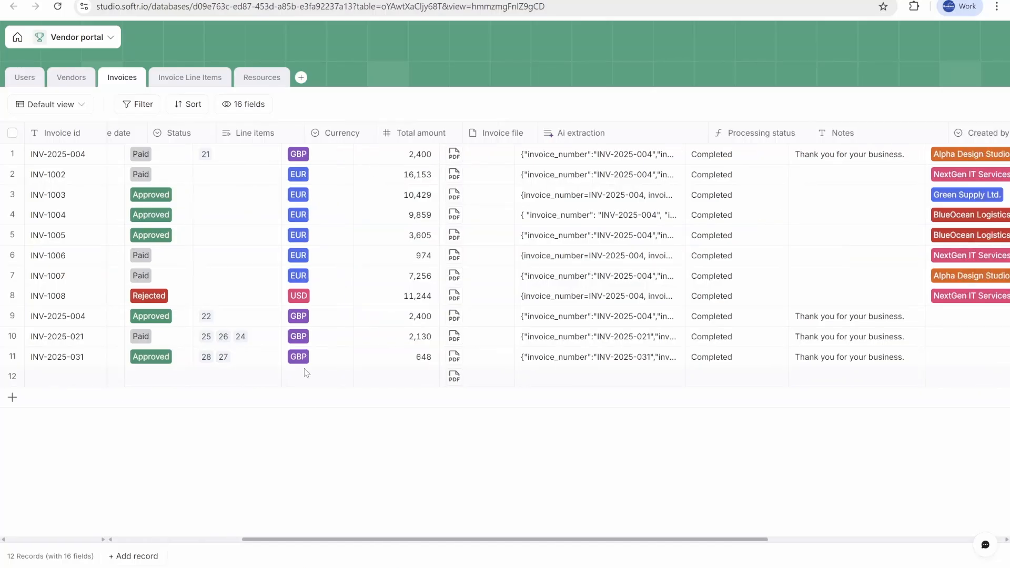
pyautogui.hscroll(-6, 363, 380)
pyautogui.hscroll(7, 364, 380)
pyautogui.hscroll(-5, 363, 380)
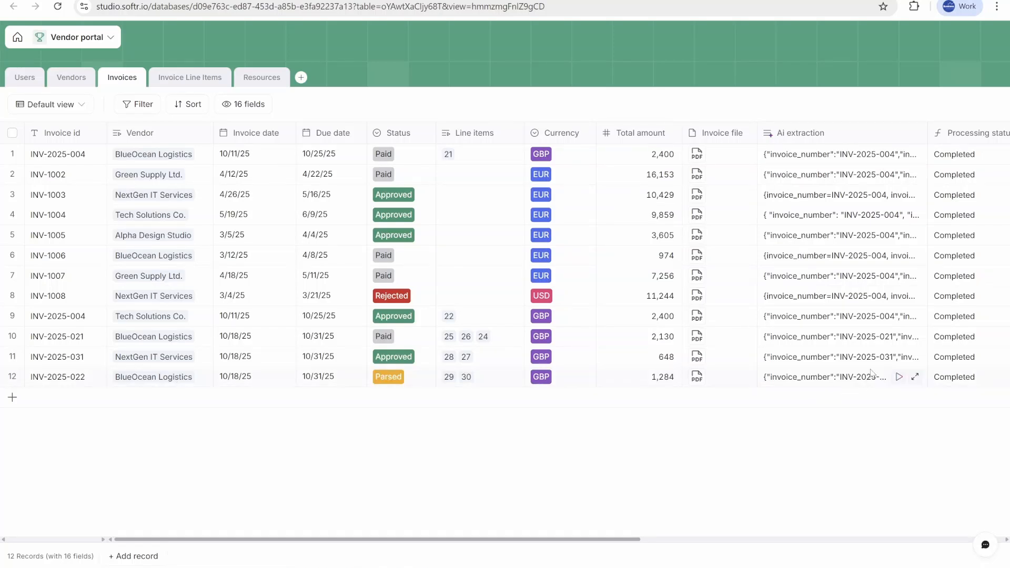
pyautogui.hscroll(5, 800, 376)
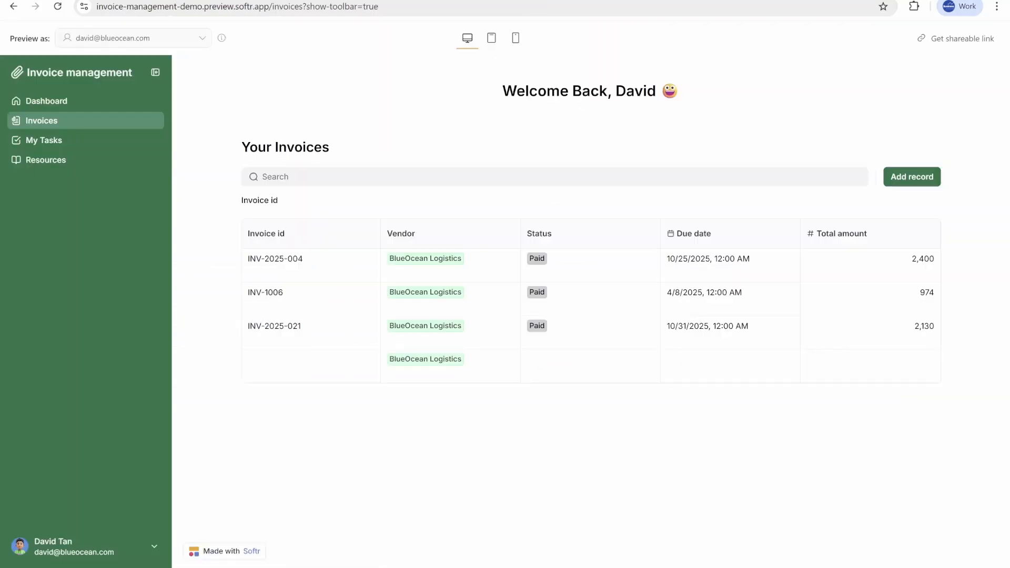
# Step: Switch the app preview to a different user account
pyautogui.click(117, 41)
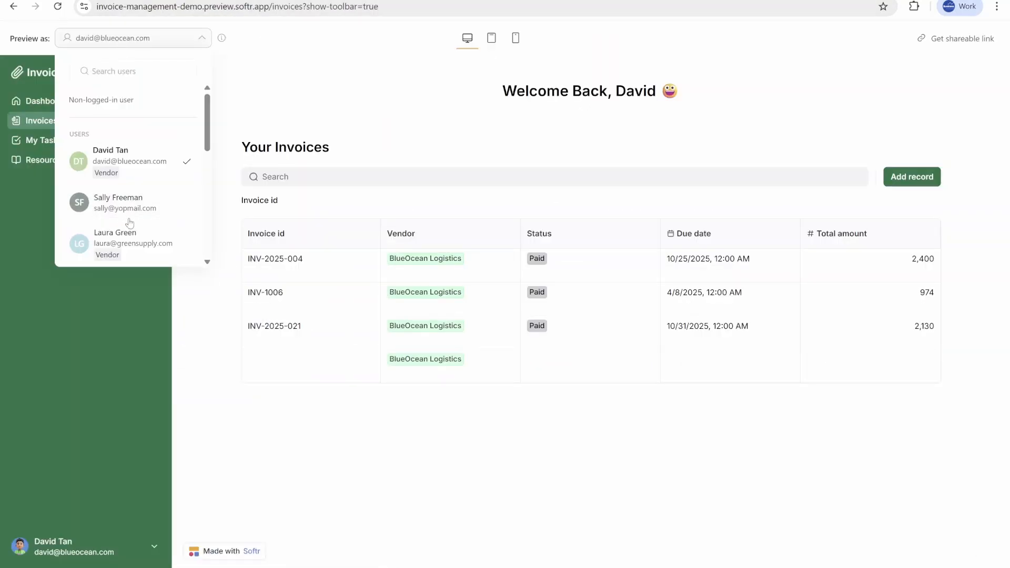
pyautogui.click(137, 207)
pyautogui.click(588, 342)
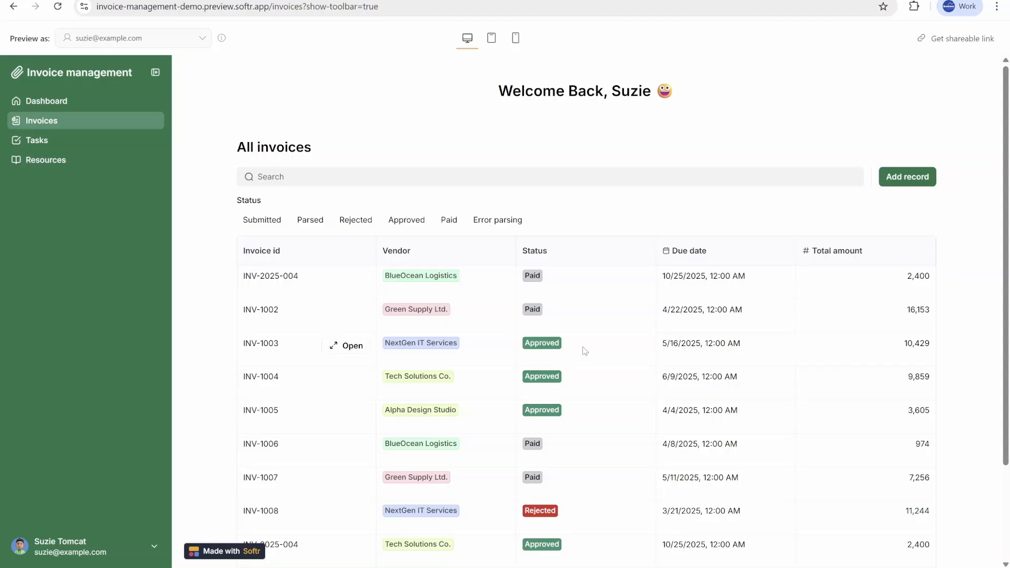
# Step: Filter the invoice list to the Submitted status
pyautogui.scroll(-2, 650, 450)
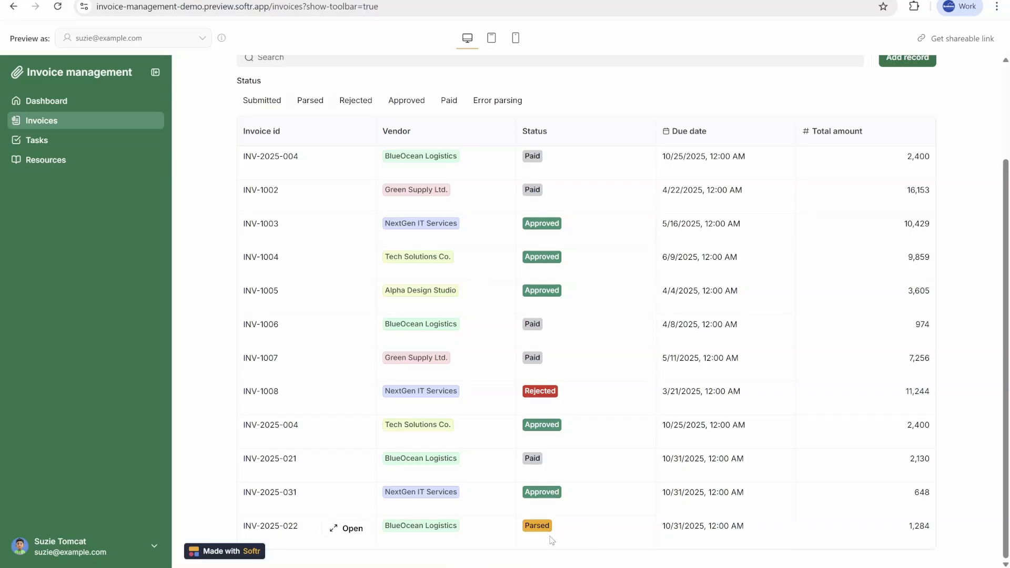
pyautogui.scroll(3, 538, 531)
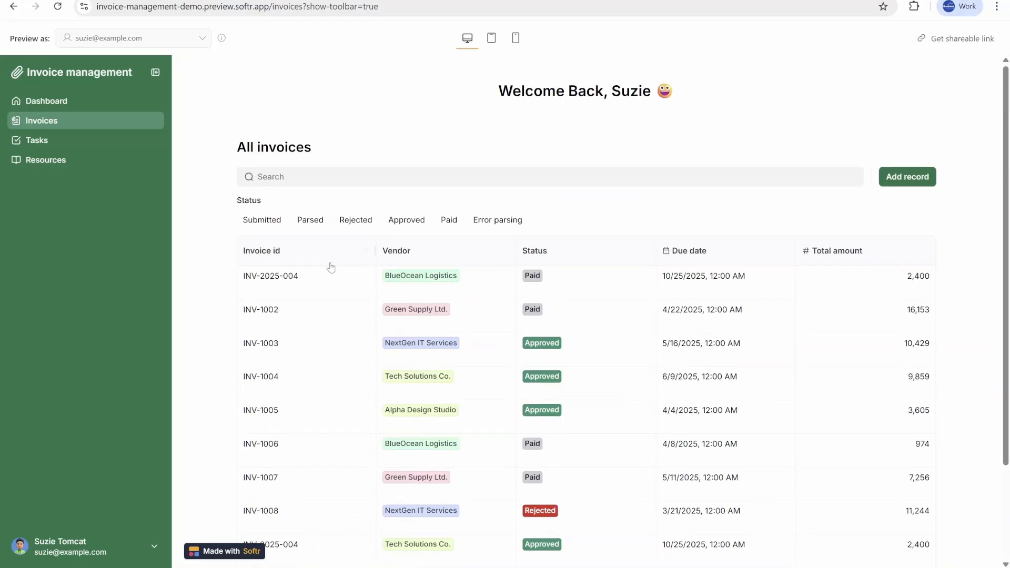
pyautogui.click(277, 218)
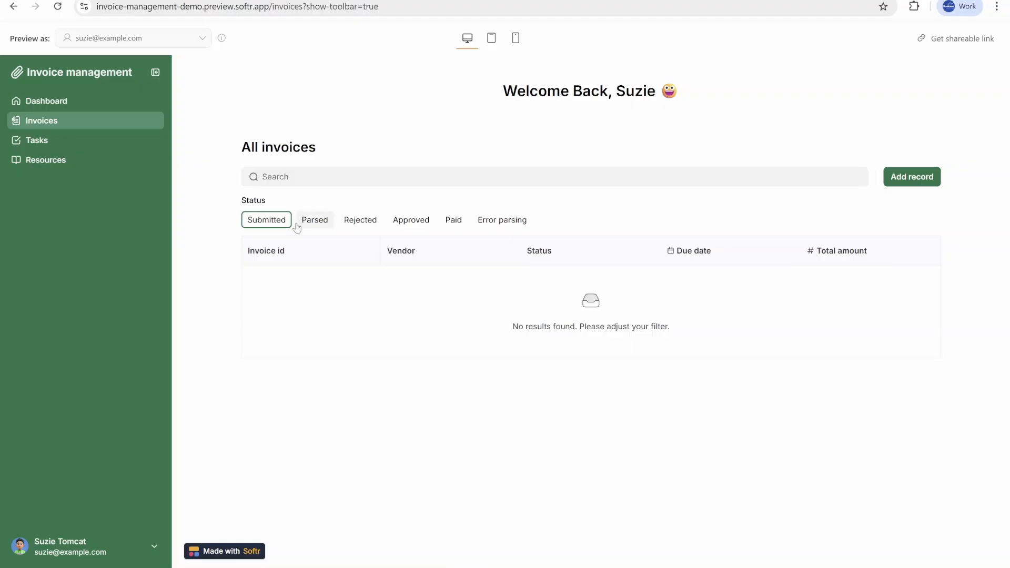
# Step: Filter the invoice list to show only the Parsed status
pyautogui.click(500, 225)
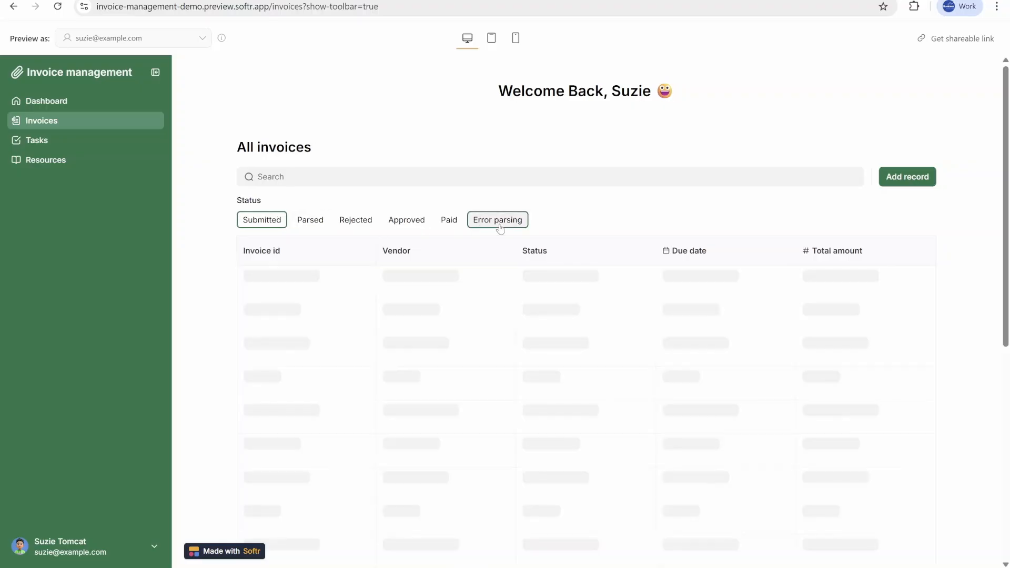
pyautogui.click(315, 220)
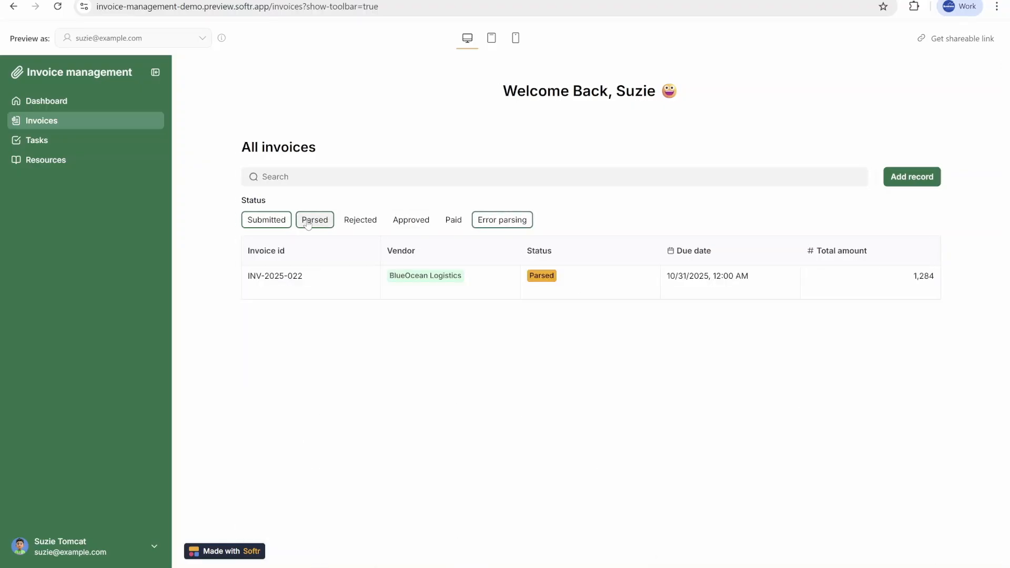
pyautogui.click(252, 221)
pyautogui.click(501, 220)
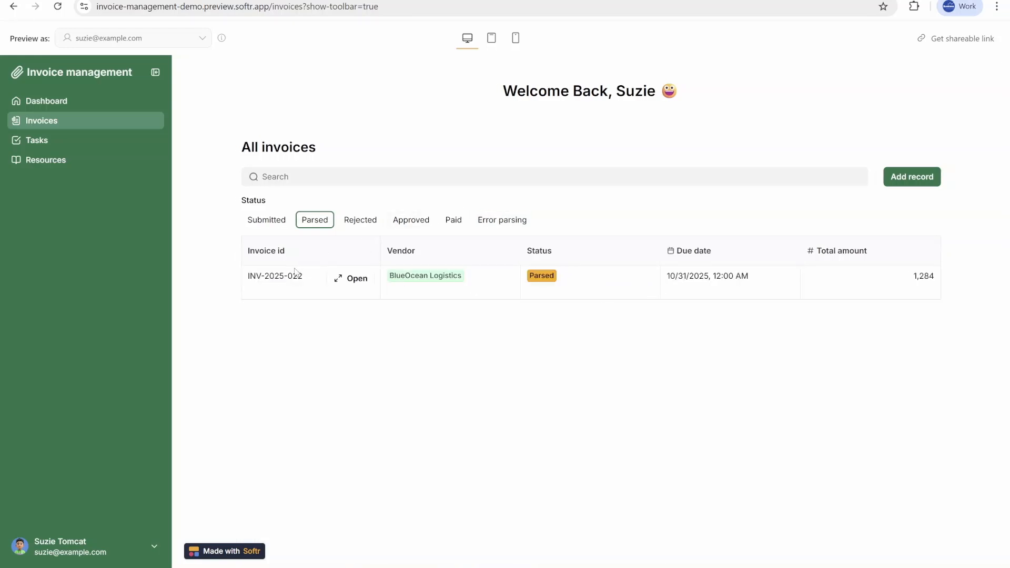
# Step: Open invoice INV-2025-022 and compare its line items with the attached invoice PDF
pyautogui.click(350, 278)
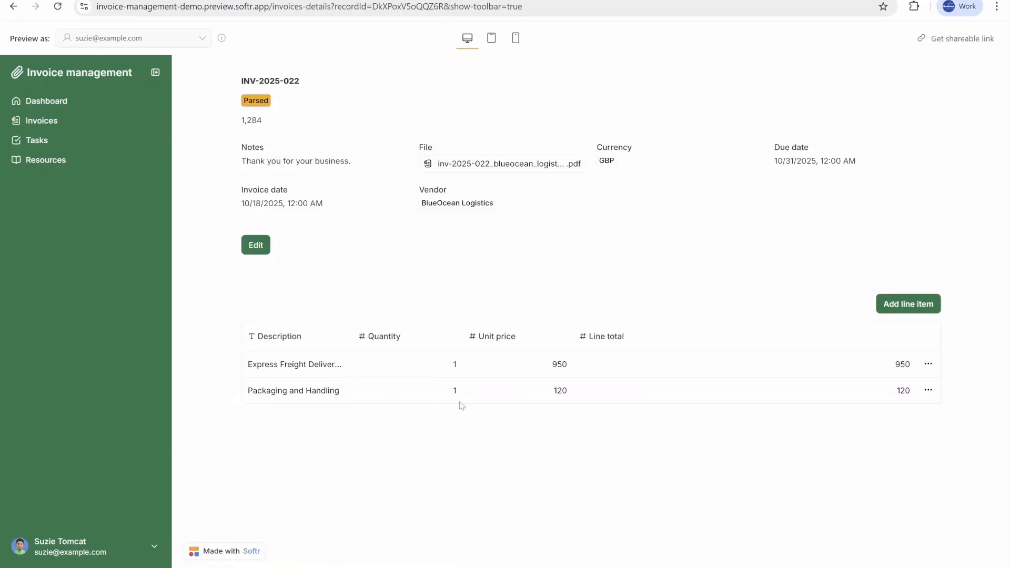
pyautogui.click(533, 163)
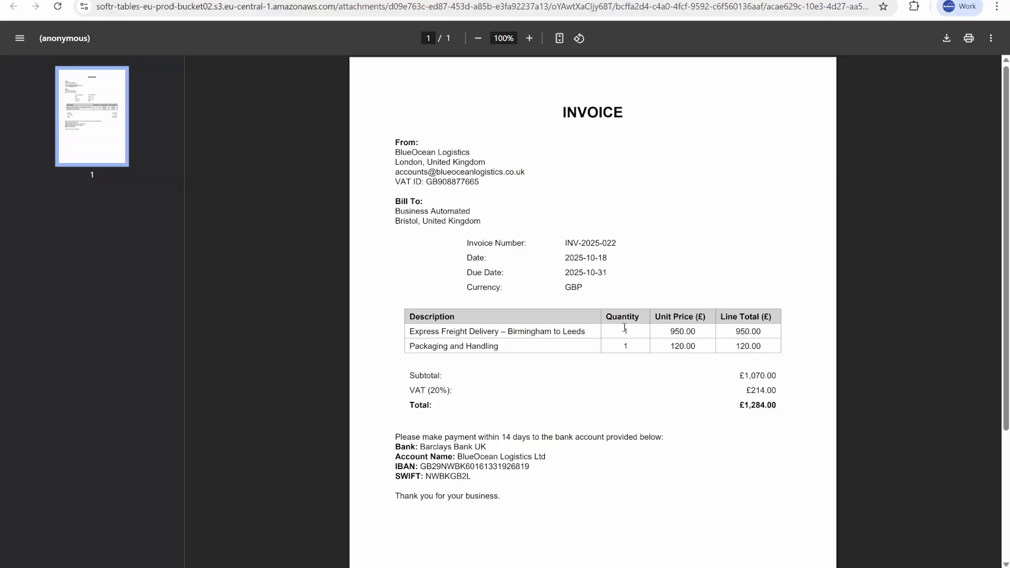
pyautogui.moveTo(624, 327); pyautogui.dragTo(756, 336)
pyautogui.click(246, 0)
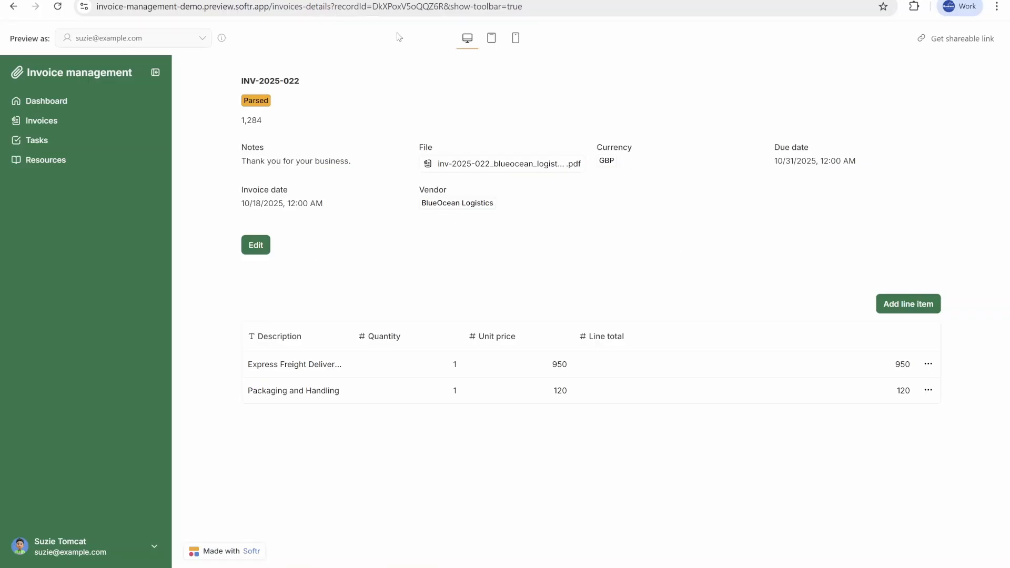
pyautogui.click(421, 0)
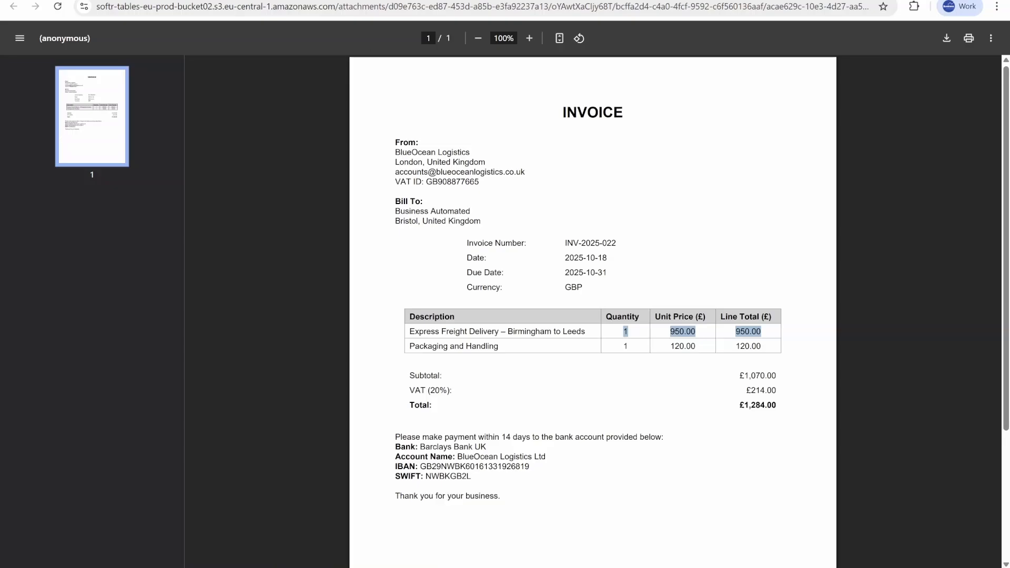
pyautogui.click(263, 0)
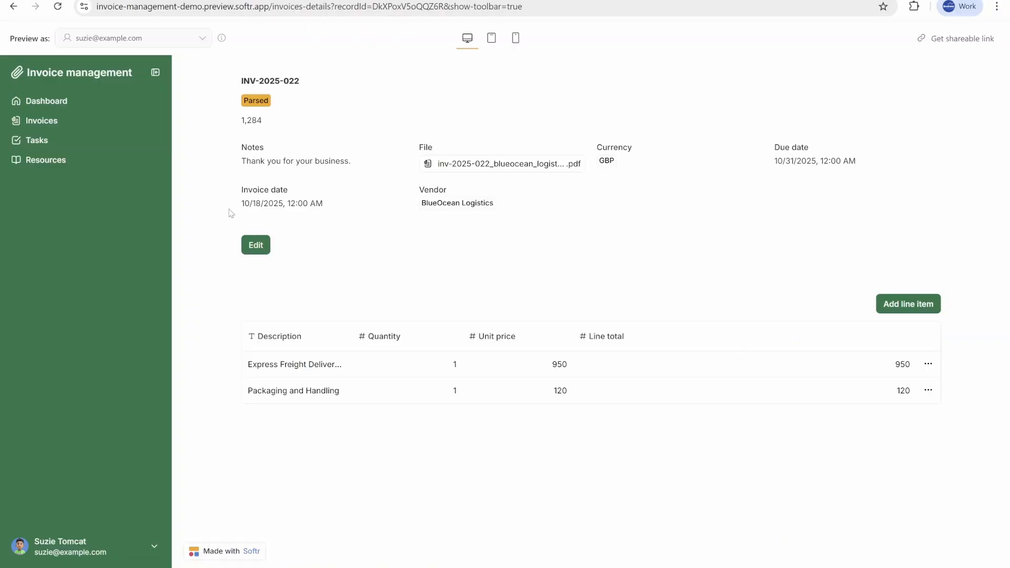
# Step: Edit invoice INV-2025-022 and set its status to Paid
pyautogui.click(262, 251)
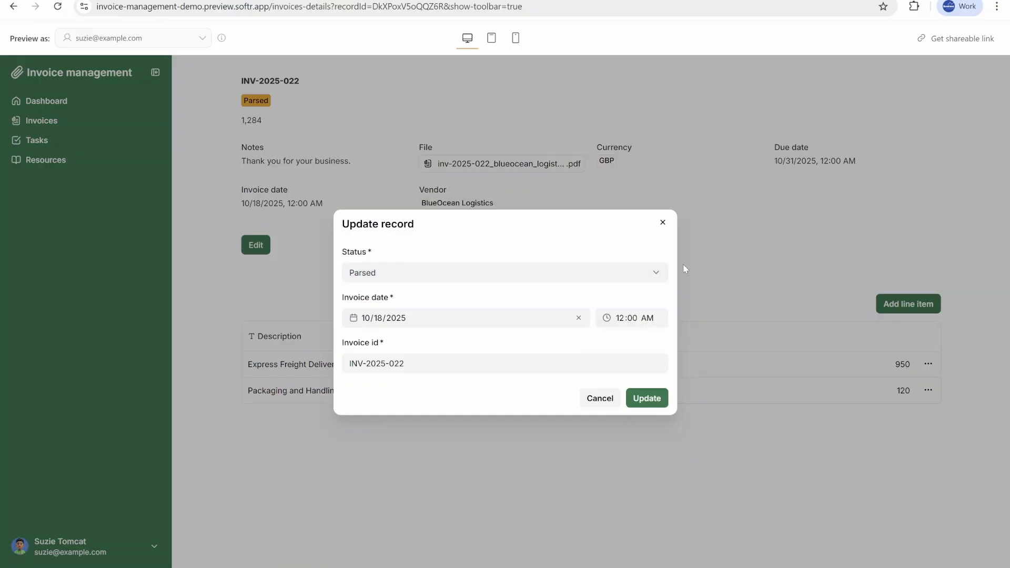
pyautogui.click(631, 272)
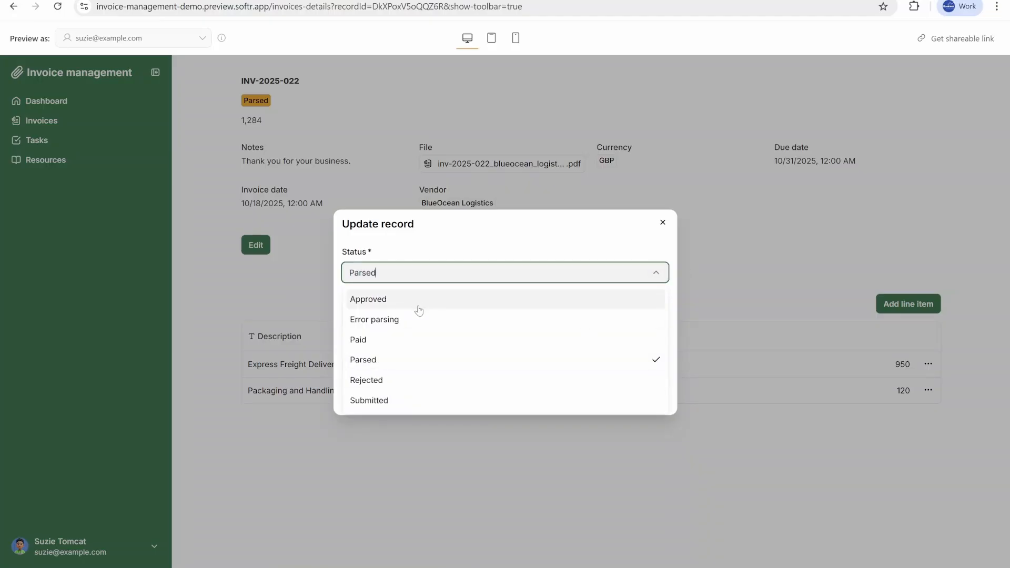
pyautogui.click(407, 342)
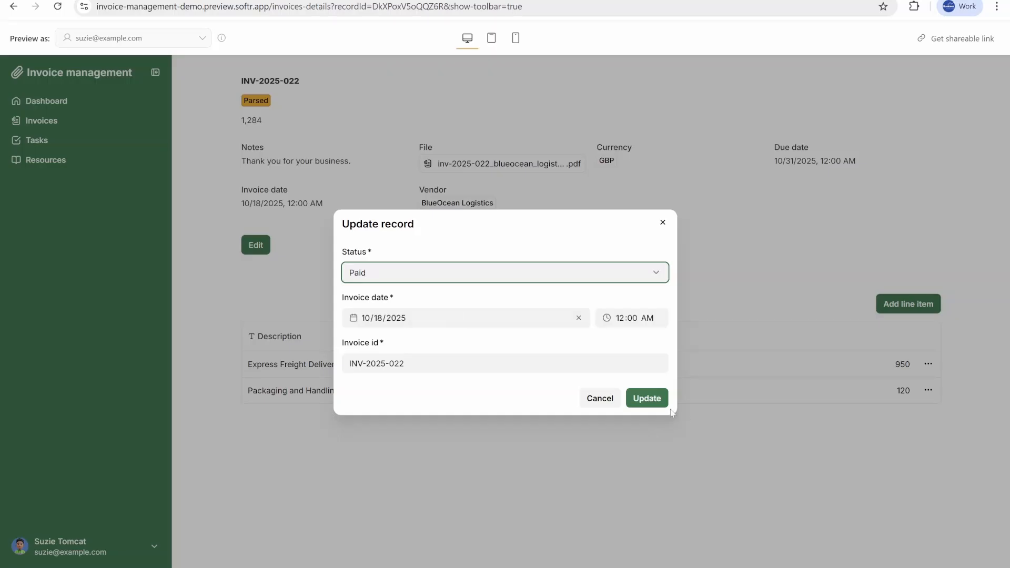
pyautogui.click(644, 399)
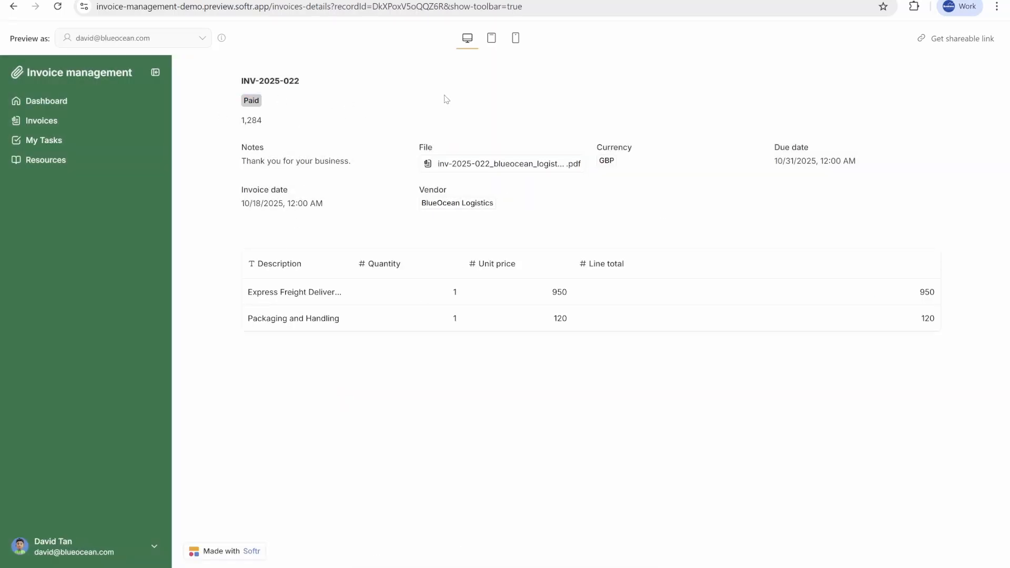
# Step: Switch to Gmail and read the sent payment notification email for INV-2025-022
pyautogui.click(358, 0)
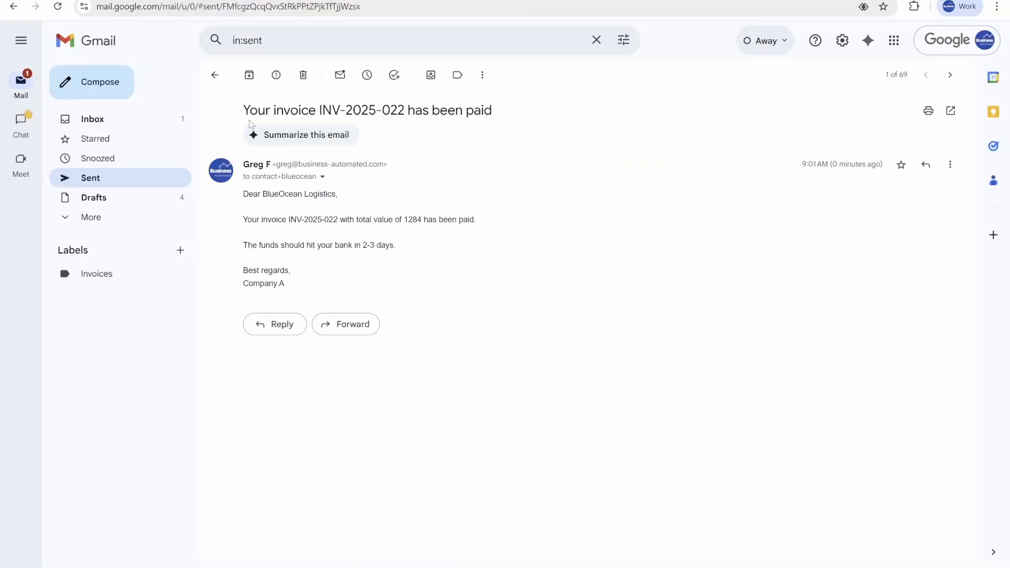
pyautogui.moveTo(245, 109); pyautogui.dragTo(485, 137)
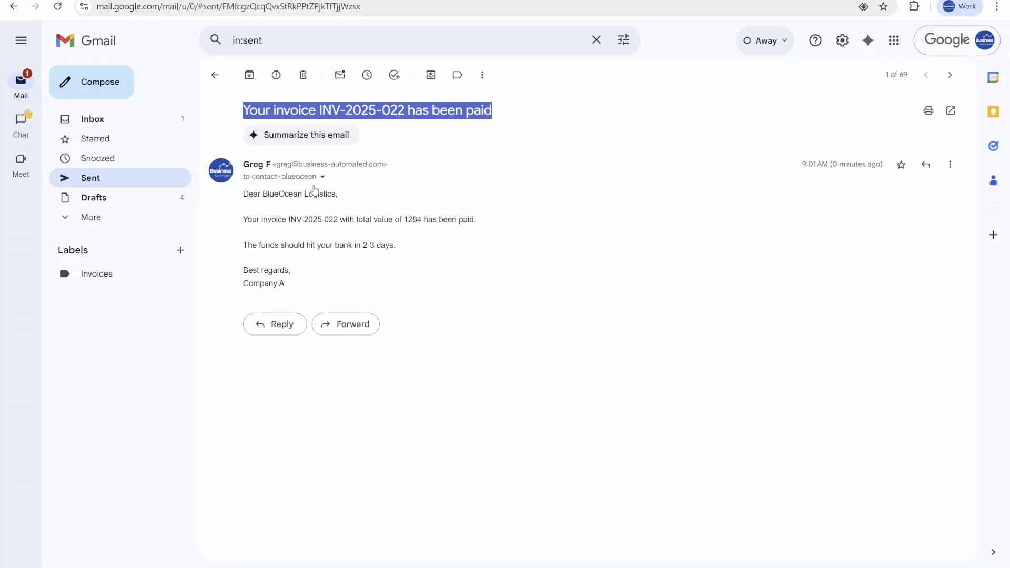
pyautogui.doubleClick(311, 219)
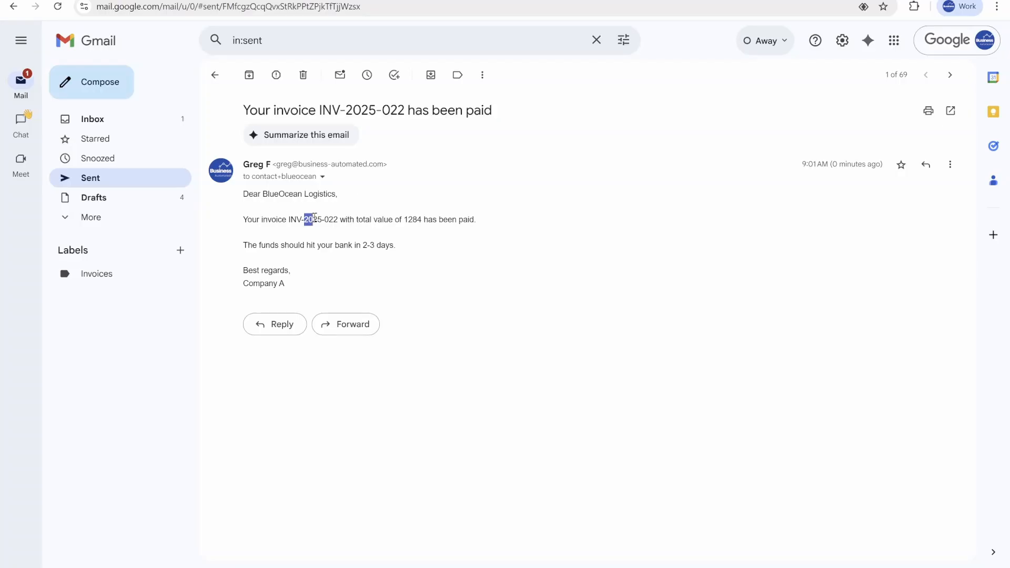
pyautogui.doubleClick(413, 219)
pyautogui.click(295, 265)
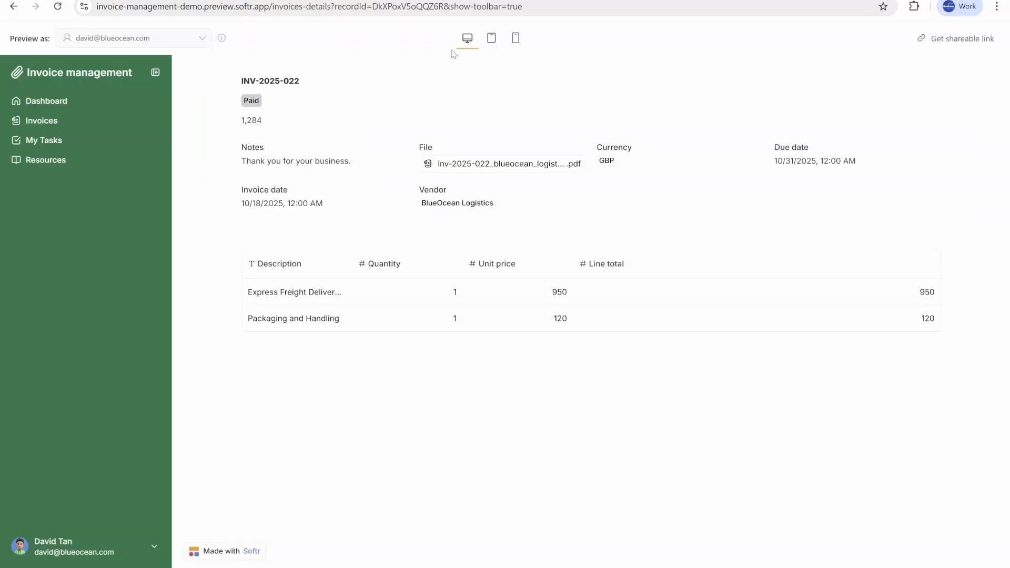
# Step: Review the Invoices table and the invoice update workflow in Softr Studio
pyautogui.click(58, 121)
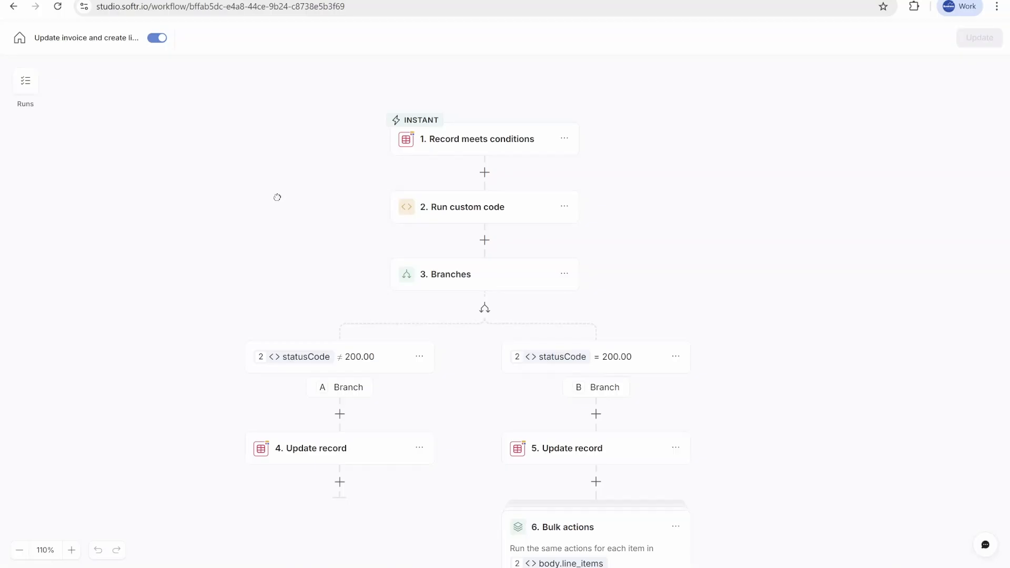
pyautogui.moveTo(348, 226); pyautogui.dragTo(342, 183)
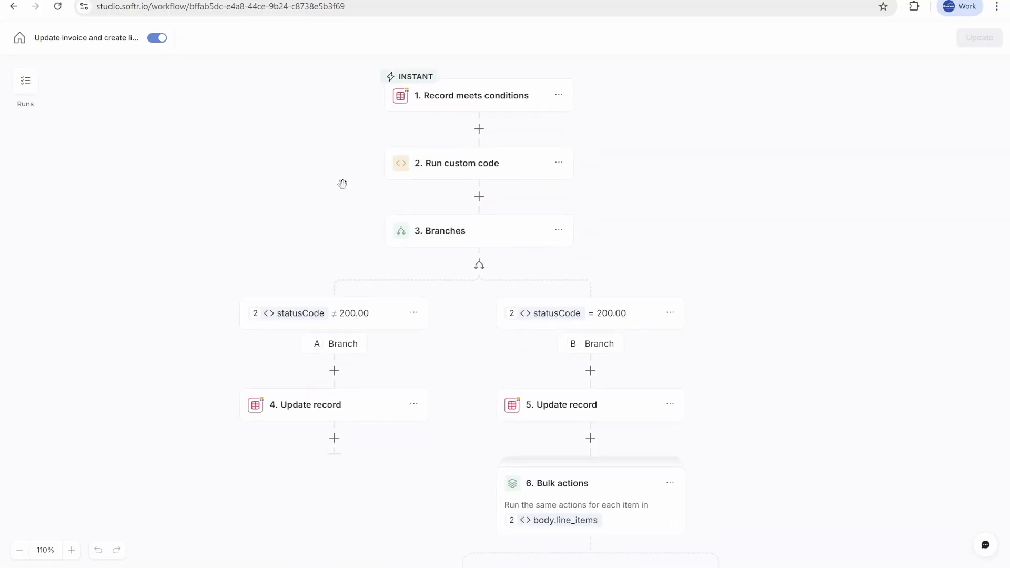
pyautogui.moveTo(741, 203); pyautogui.dragTo(724, 212)
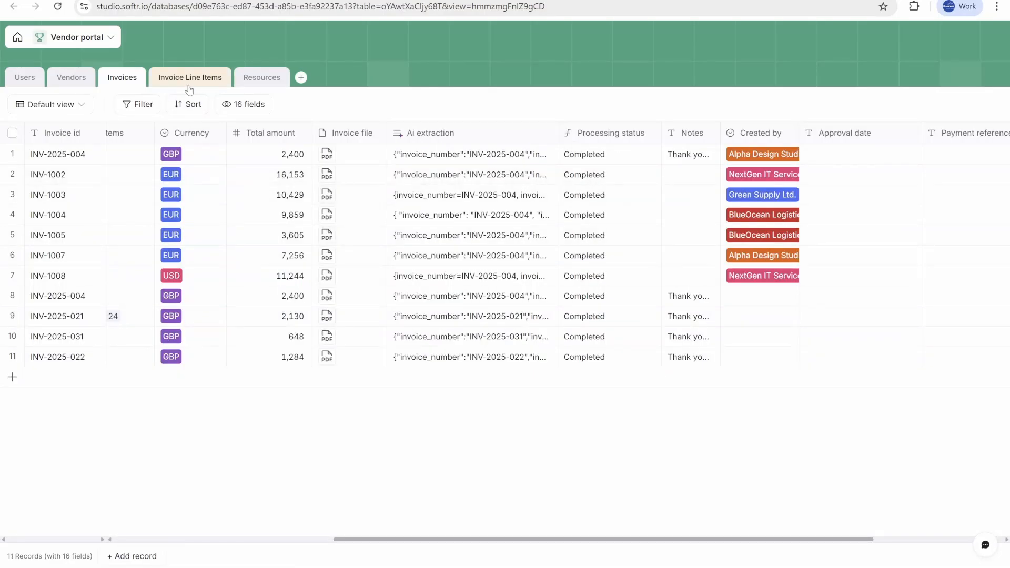
# Step: Browse the Invoice Line Items and Invoices tables and scroll across the Invoices fields
pyautogui.click(189, 80)
pyautogui.click(122, 78)
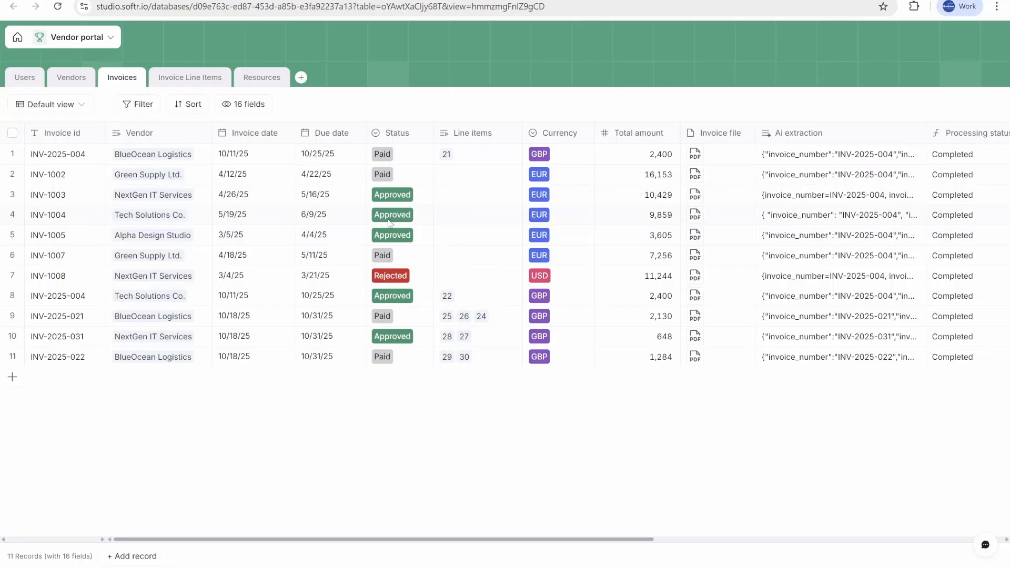
pyautogui.click(175, 83)
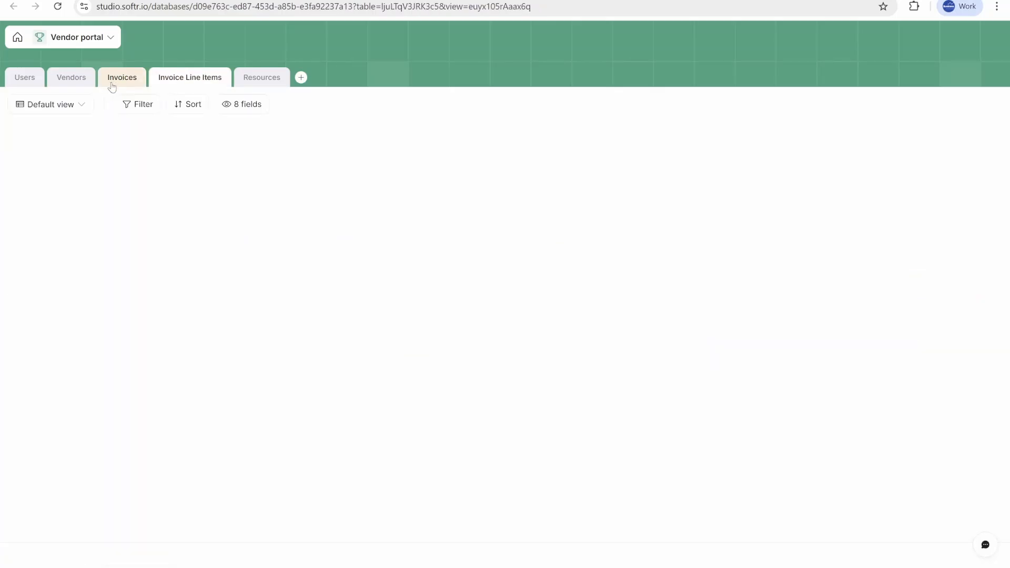
pyautogui.click(115, 80)
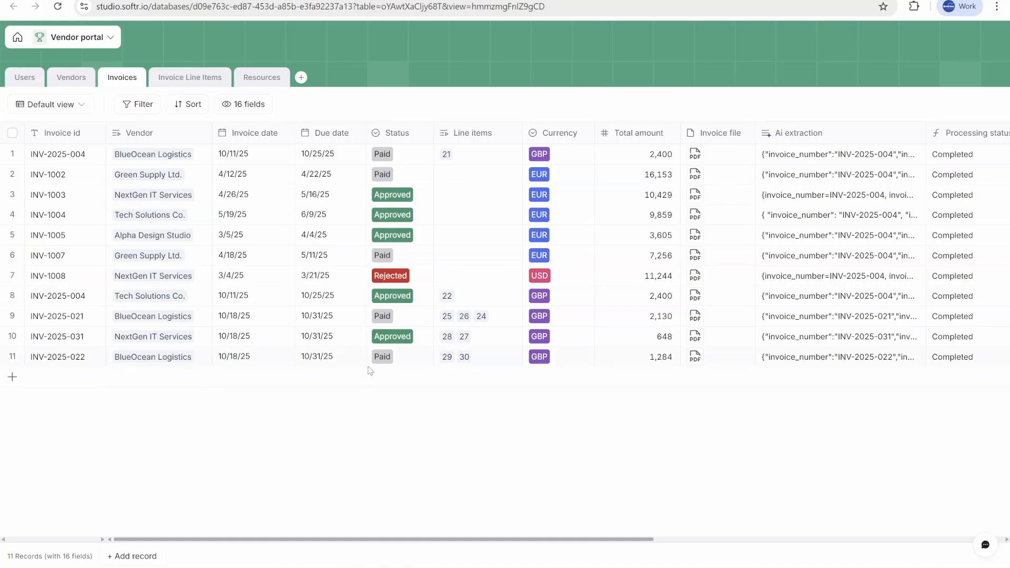
pyautogui.hscroll(6, 475, 334)
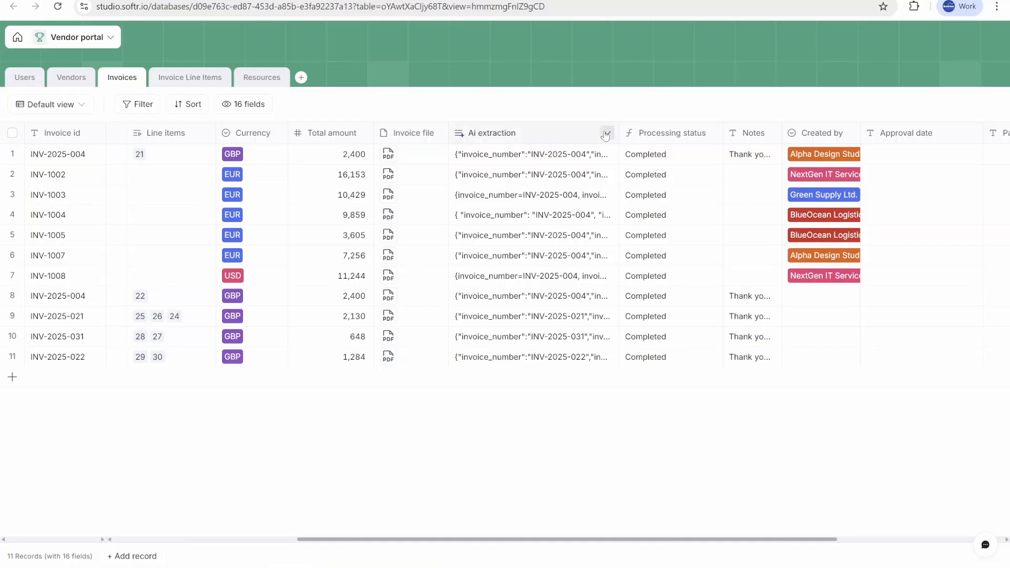
pyautogui.hscroll(1, 579, 242)
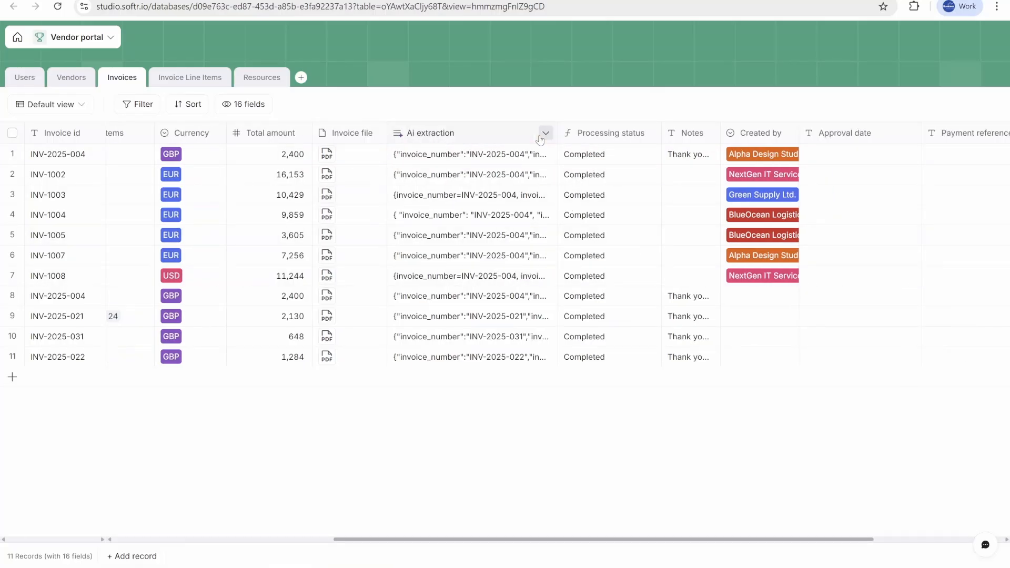
# Step: Open the Ai extraction field's settings and read its AI agent prompt
pyautogui.click(544, 134)
pyautogui.click(472, 167)
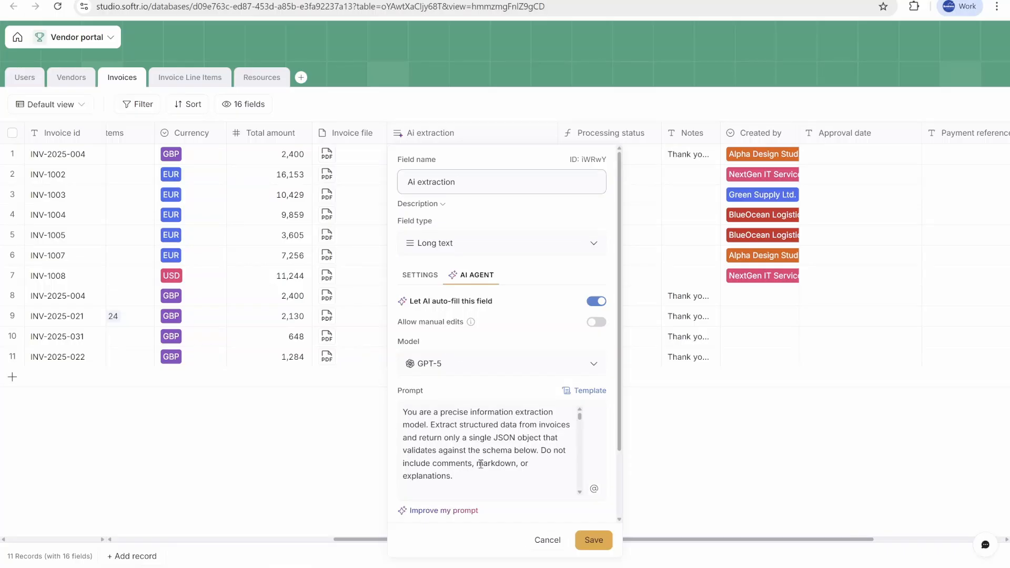
pyautogui.scroll(-10, 497, 462)
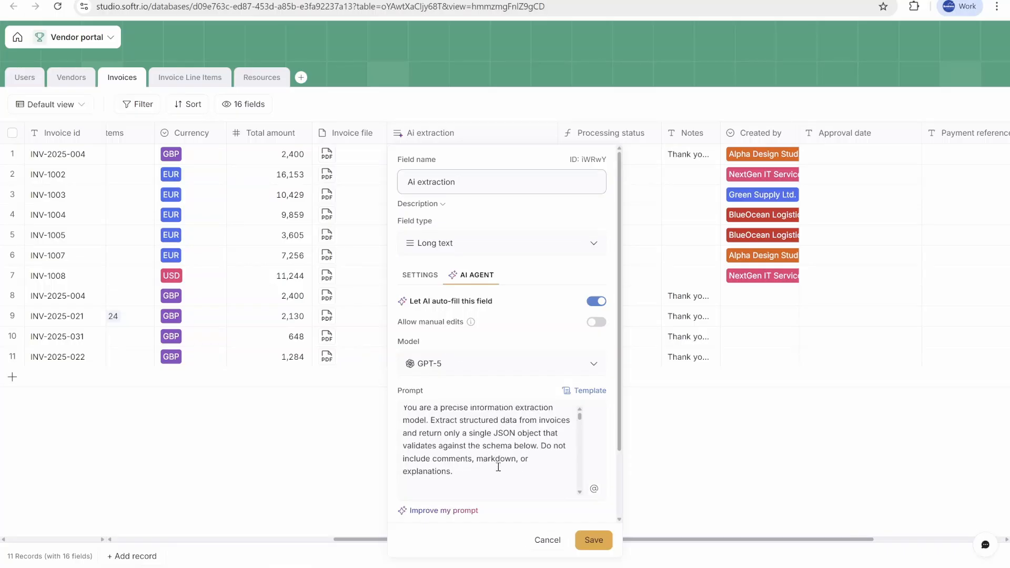
pyautogui.scroll(-10, 506, 476)
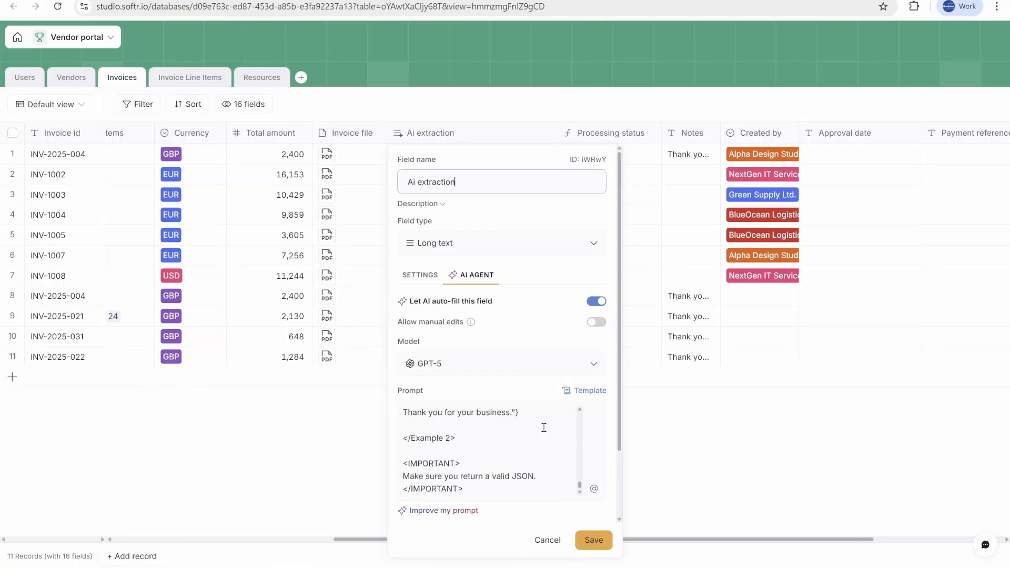
pyautogui.scroll(10, 533, 442)
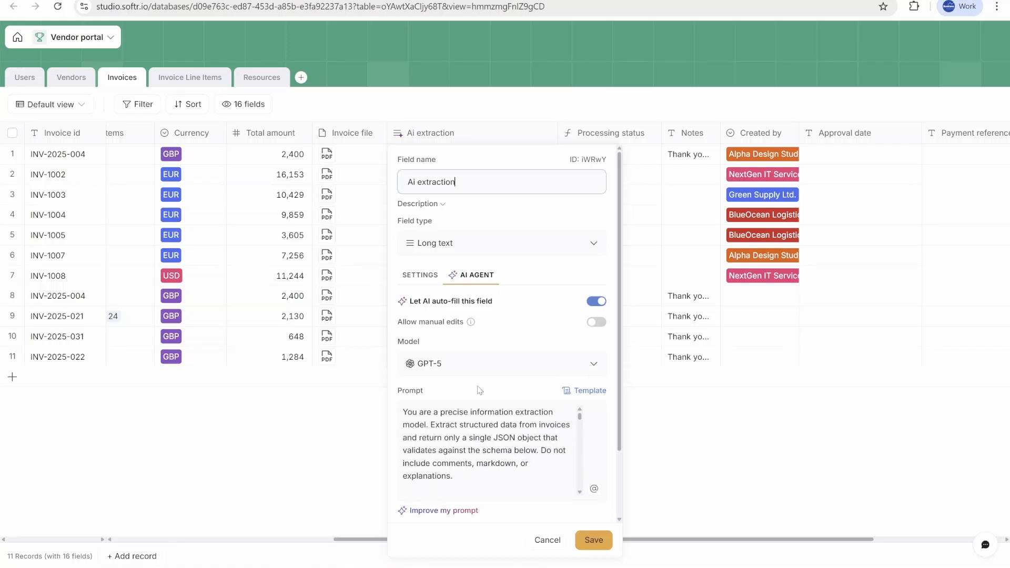
pyautogui.click(550, 487)
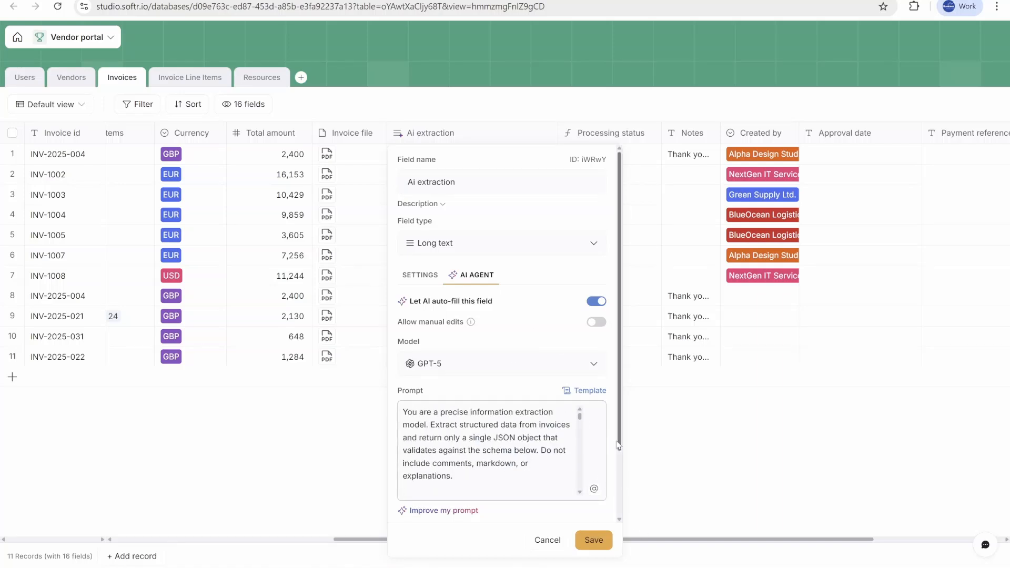
# Step: Examine the prompt's Invoice file reference and the list of fields available for insertion
pyautogui.scroll(-2, 619, 444)
pyautogui.moveTo(471, 409); pyautogui.dragTo(388, 338)
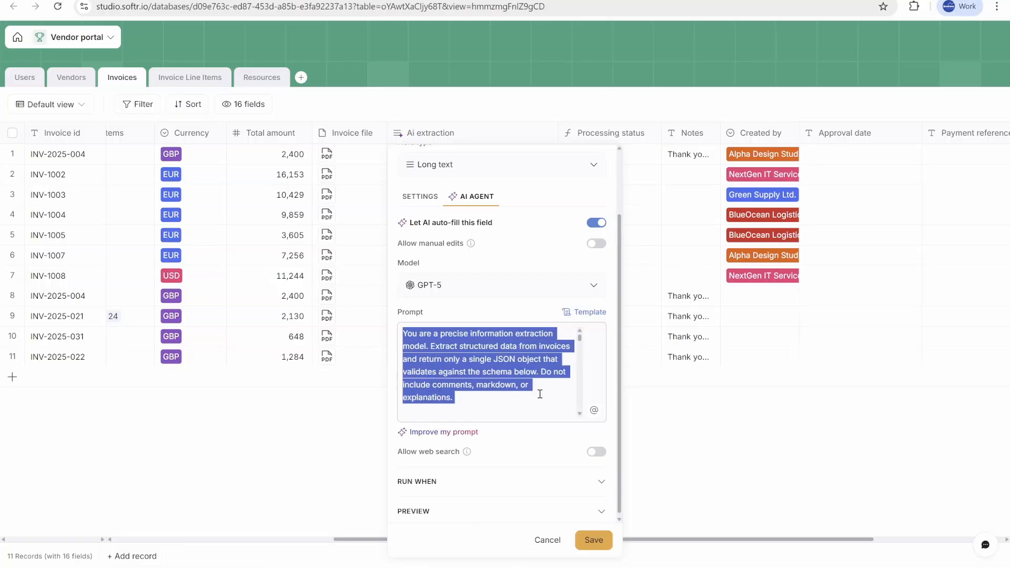
pyautogui.click(473, 398)
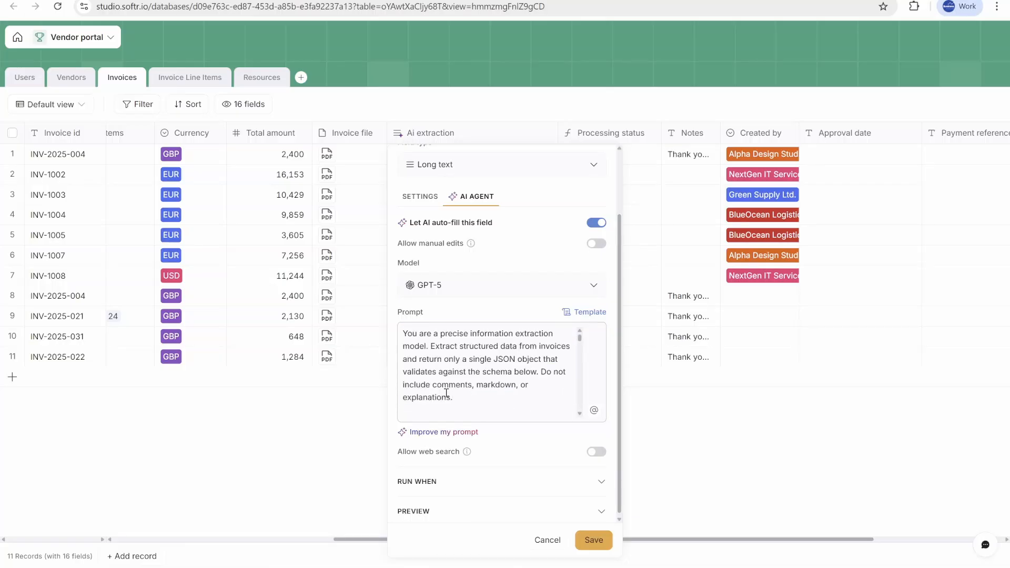
pyautogui.moveTo(446, 393); pyautogui.dragTo(397, 339)
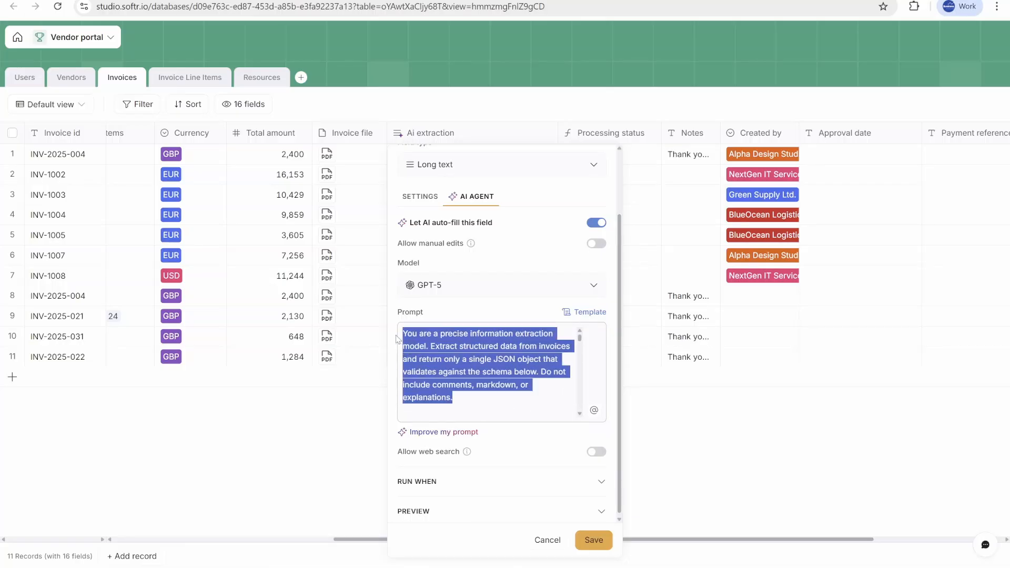
pyautogui.click(497, 363)
pyautogui.scroll(-2, 491, 389)
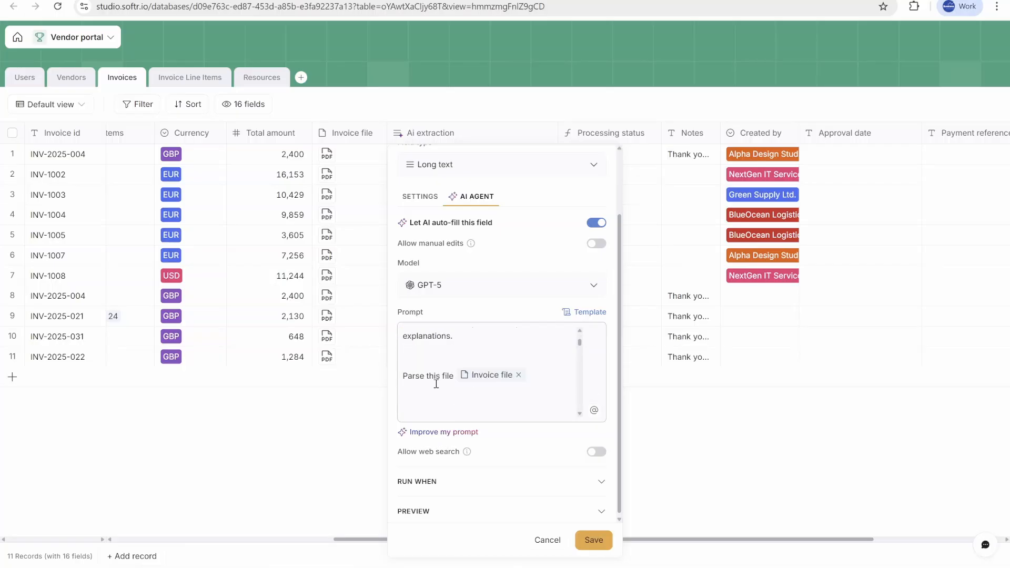
pyautogui.moveTo(410, 381); pyautogui.dragTo(536, 368)
pyautogui.click(539, 375)
pyautogui.click(594, 413)
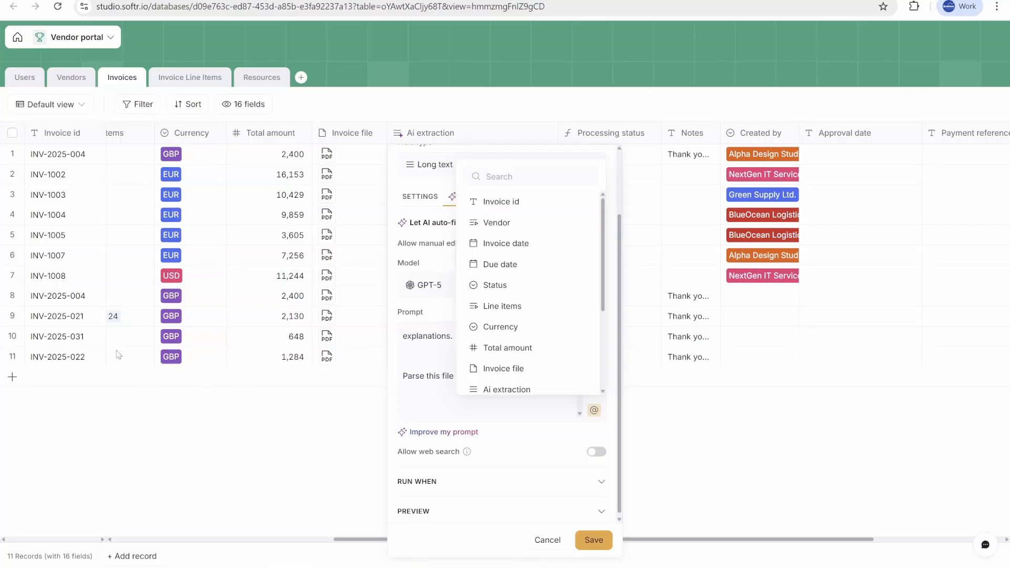
pyautogui.click(411, 393)
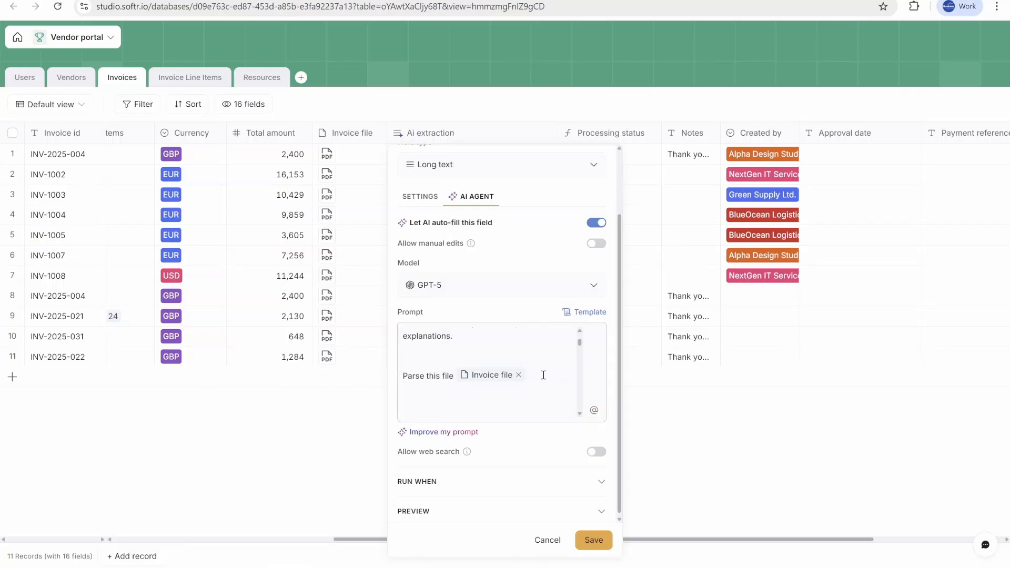
# Step: Scroll through the AI extraction prompt's rules and its example JSON output for invoices and line items
pyautogui.scroll(-2, 543, 375)
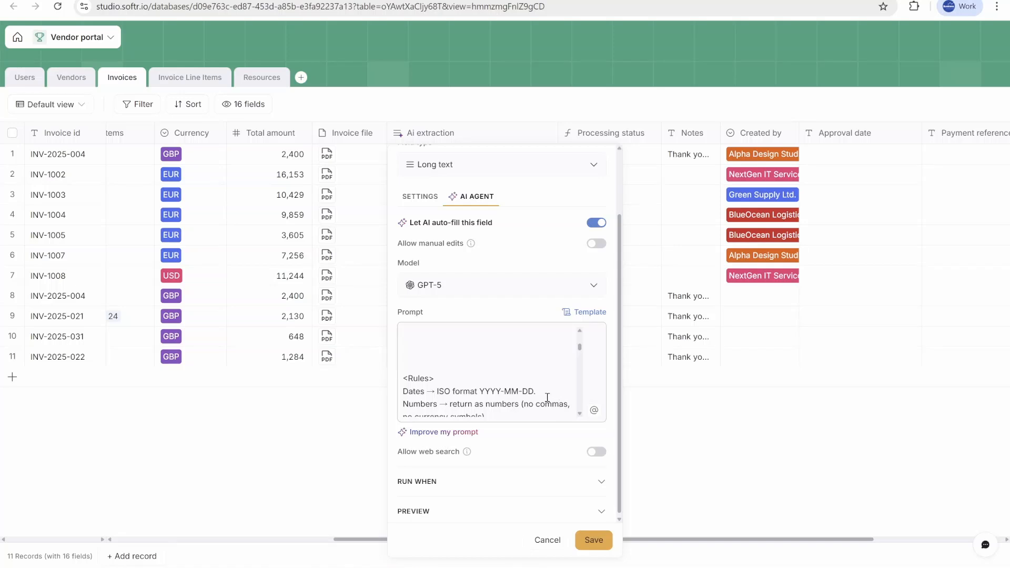
pyautogui.scroll(-5, 546, 397)
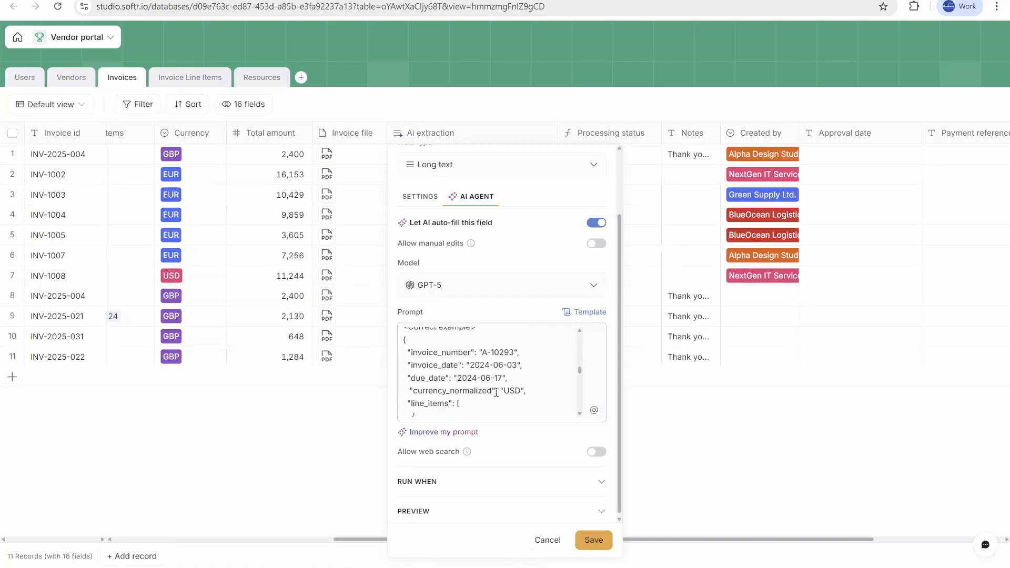
pyautogui.scroll(1, 500, 375)
pyautogui.scroll(-1, 454, 367)
pyautogui.moveTo(527, 353); pyautogui.dragTo(438, 365)
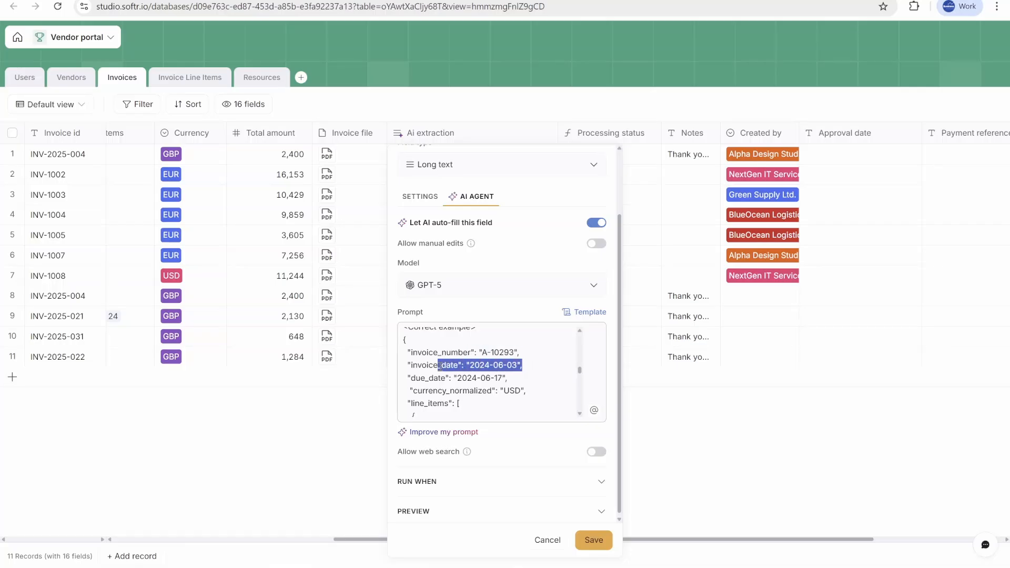
pyautogui.click(526, 380)
pyautogui.scroll(-2, 497, 398)
pyautogui.scroll(2, 500, 377)
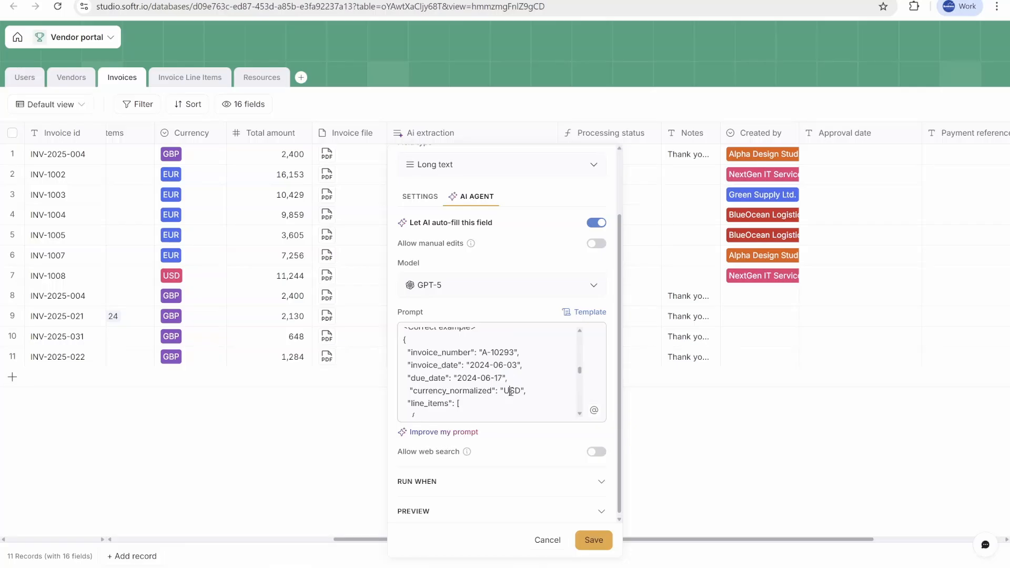
pyautogui.doubleClick(510, 392)
pyautogui.scroll(-2, 514, 405)
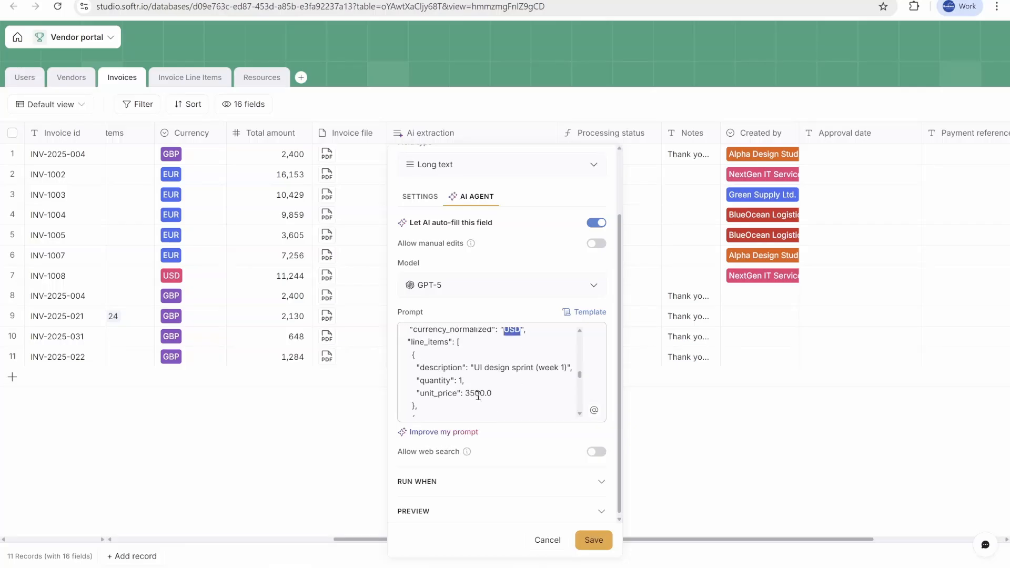
pyautogui.moveTo(410, 356); pyautogui.dragTo(452, 393)
pyautogui.scroll(-6, 581, 417)
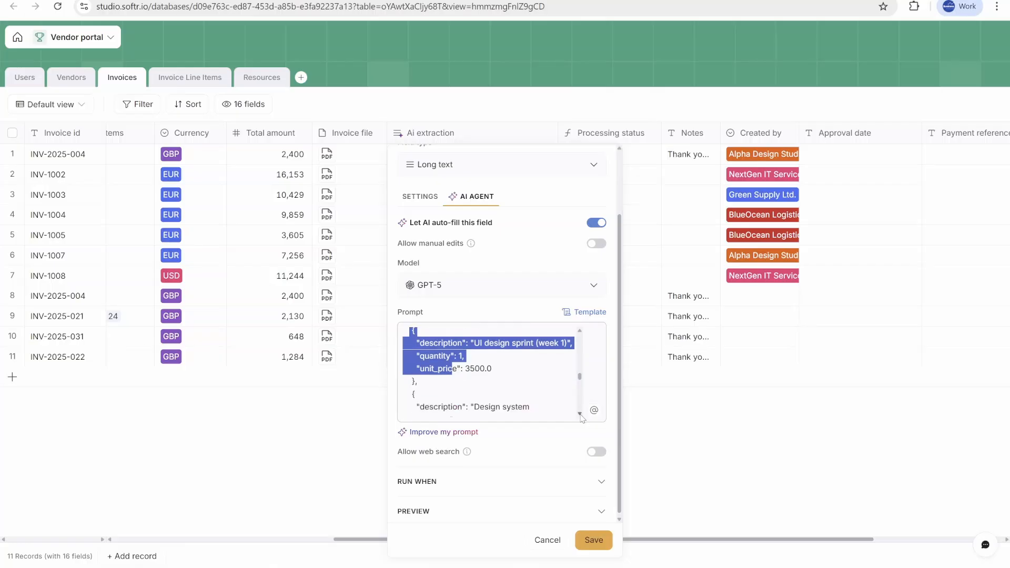
pyautogui.scroll(-2, 581, 417)
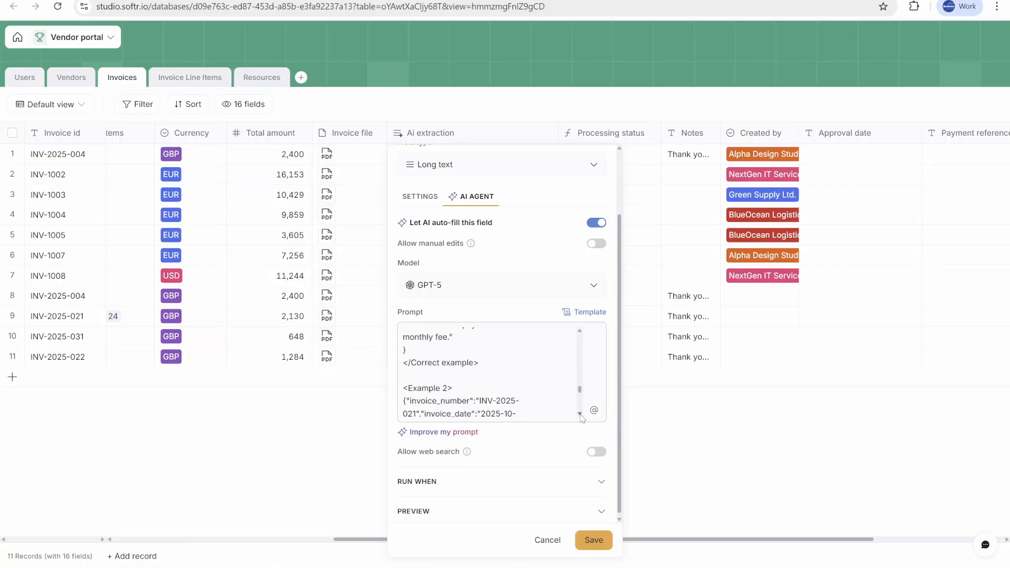
pyautogui.scroll(-8, 580, 417)
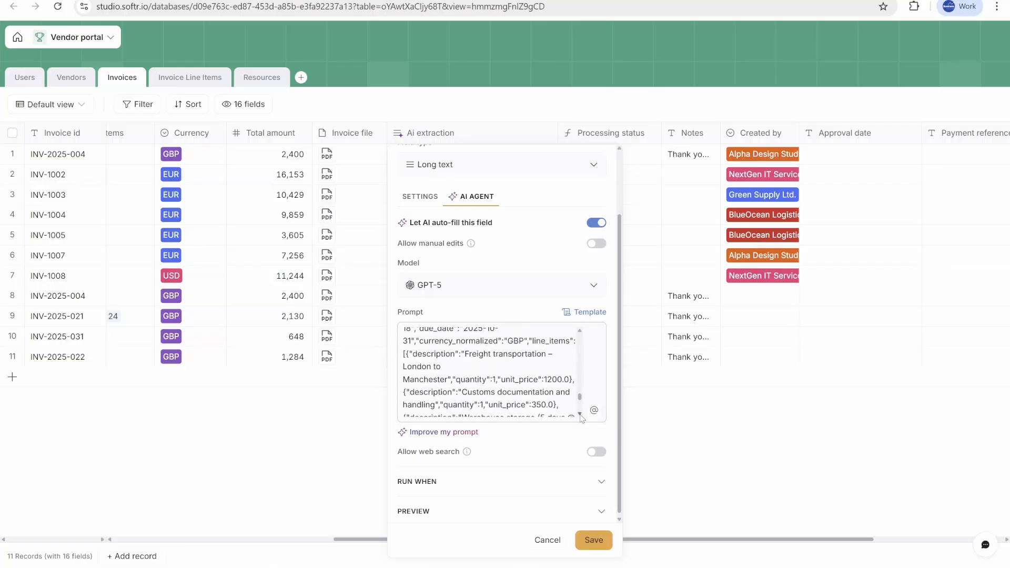
pyautogui.scroll(-3, 581, 417)
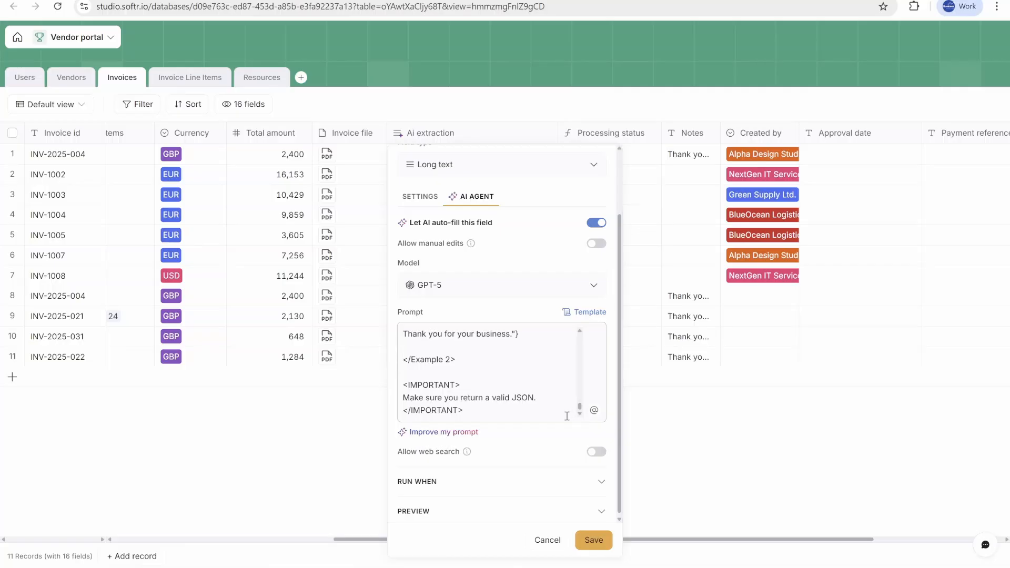
# Step: Review the prompt's IMPORTANT instruction and its formatting rules for dates, numbers, currencies and payment terms
pyautogui.moveTo(541, 397); pyautogui.dragTo(402, 398)
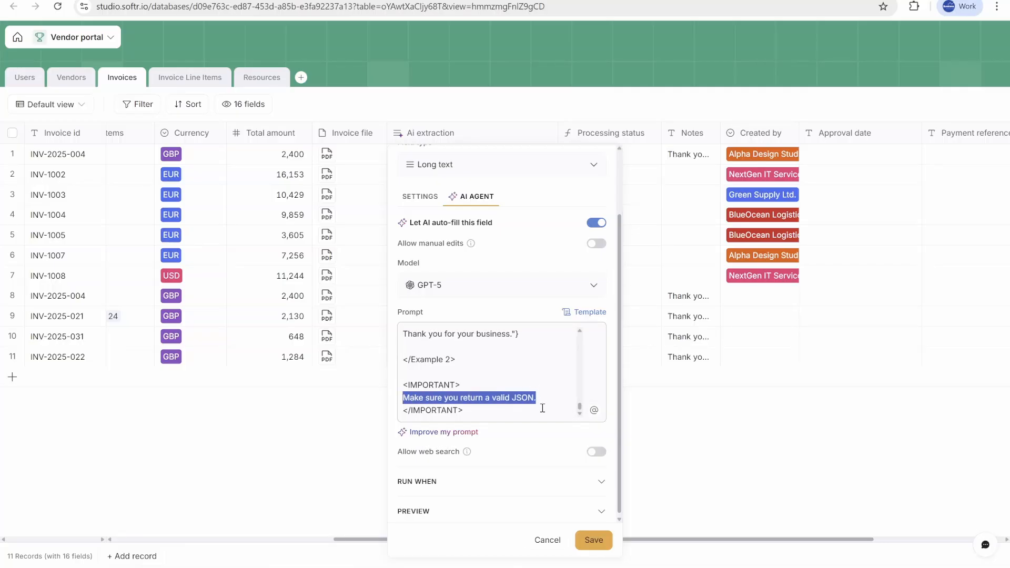
pyautogui.moveTo(468, 385); pyautogui.dragTo(392, 389)
pyautogui.moveTo(468, 411); pyautogui.dragTo(397, 419)
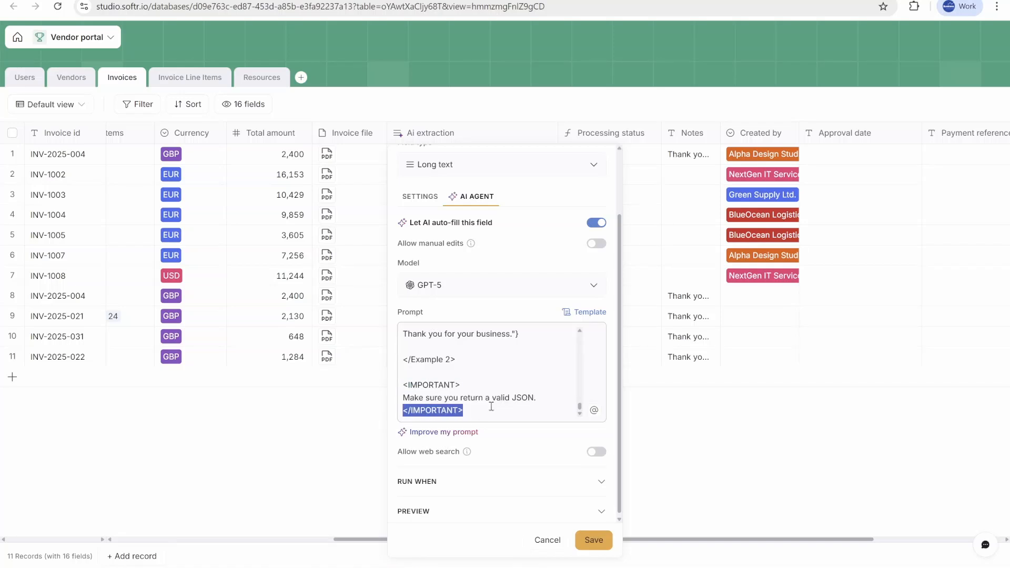
pyautogui.scroll(10, 579, 335)
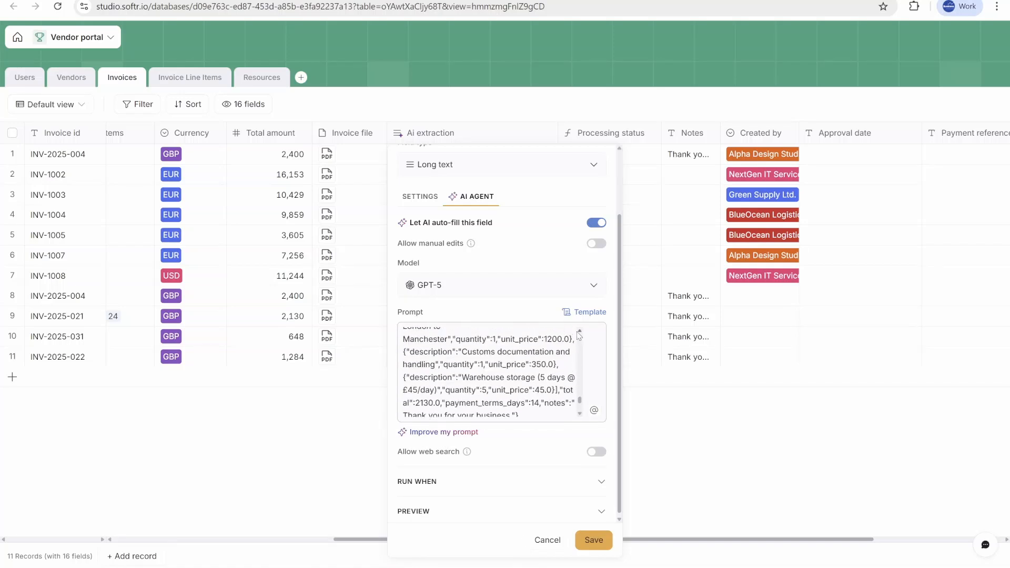
pyautogui.scroll(-10, 579, 335)
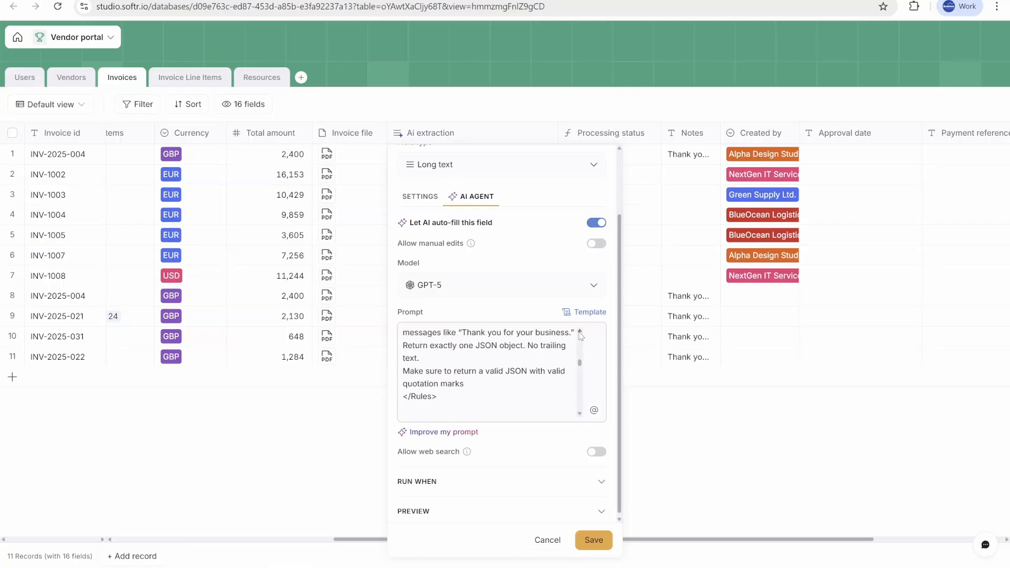
pyautogui.moveTo(462, 396)
pyautogui.mouseDown()
pyautogui.moveTo(446, 340)
pyautogui.moveTo(455, 393)
pyautogui.mouseUp()
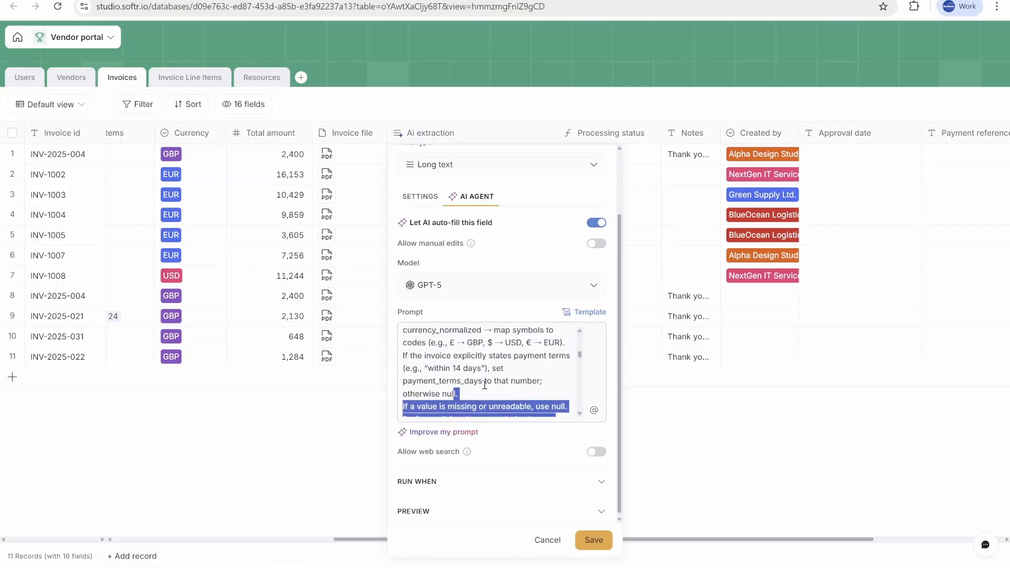
pyautogui.scroll(3, 484, 385)
pyautogui.scroll(-3, 481, 383)
pyautogui.scroll(3, 479, 381)
pyautogui.scroll(-2, 477, 379)
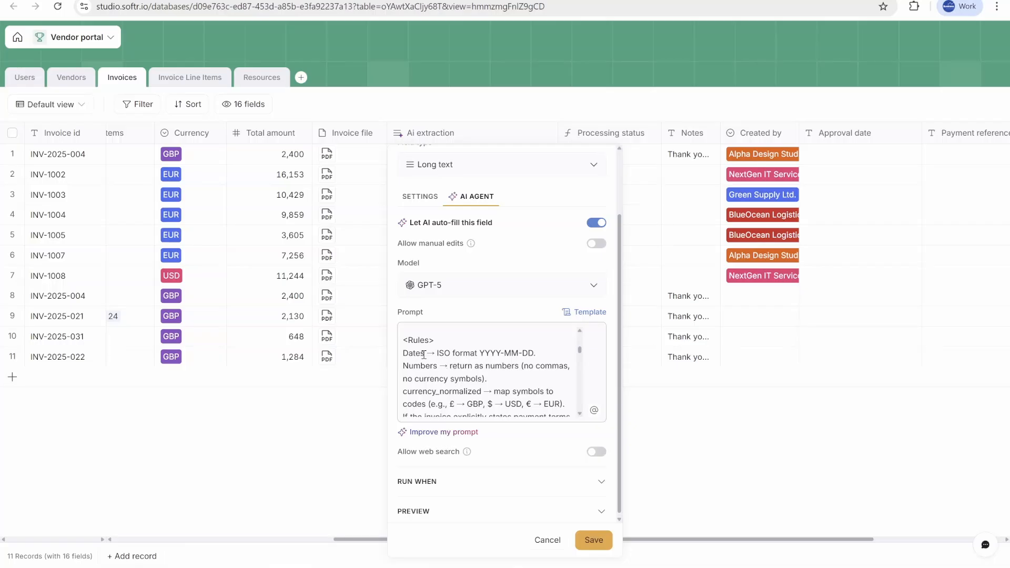
pyautogui.moveTo(423, 354); pyautogui.dragTo(539, 356)
pyautogui.scroll(-5, 531, 368)
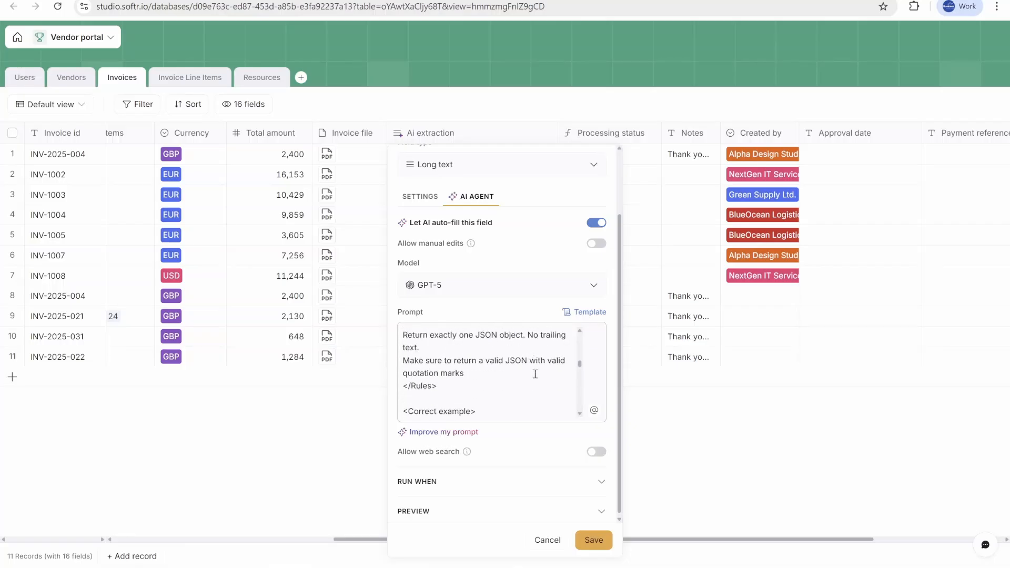
pyautogui.scroll(3, 465, 362)
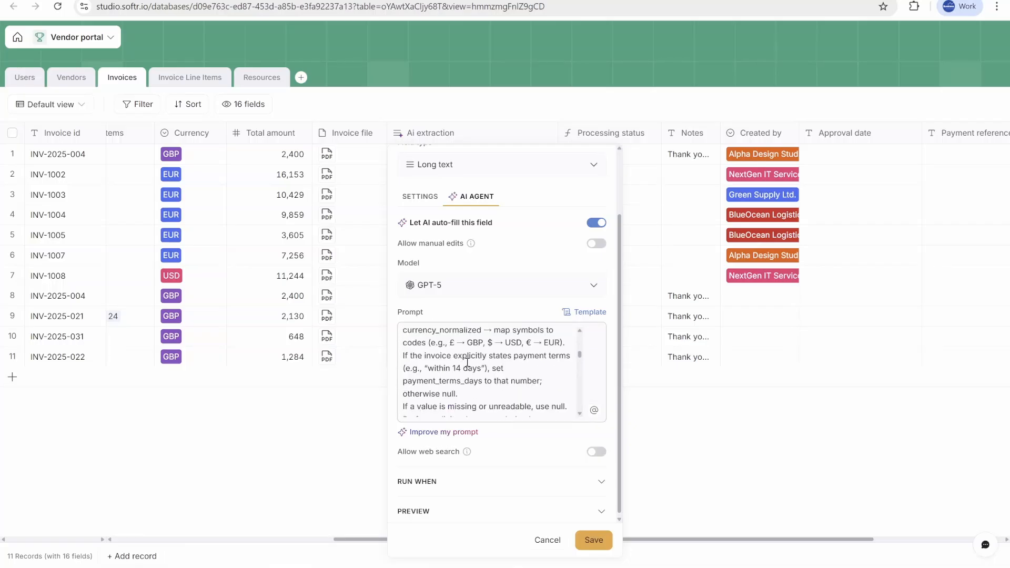
pyautogui.scroll(-6, 486, 364)
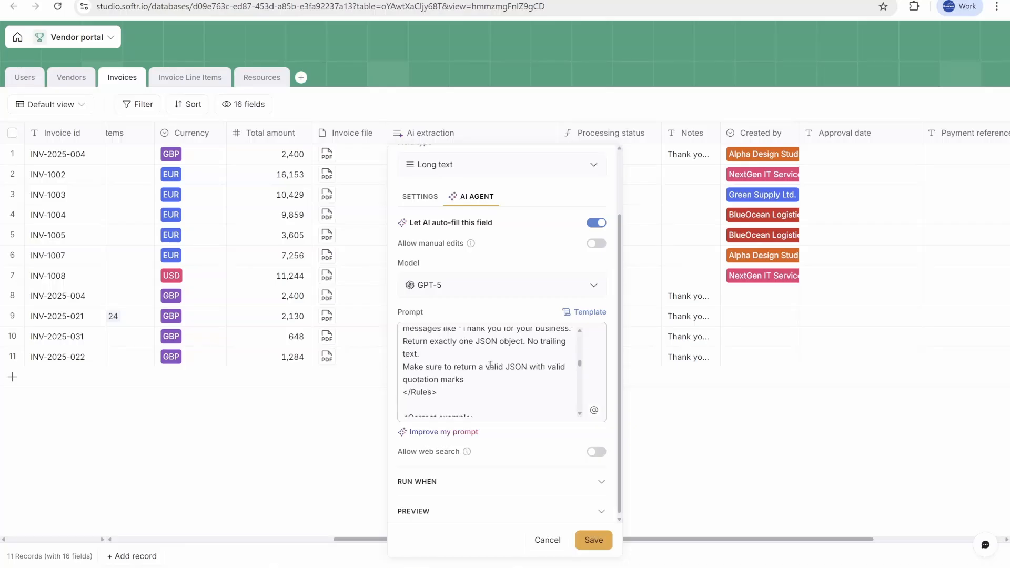
pyautogui.scroll(5, 491, 370)
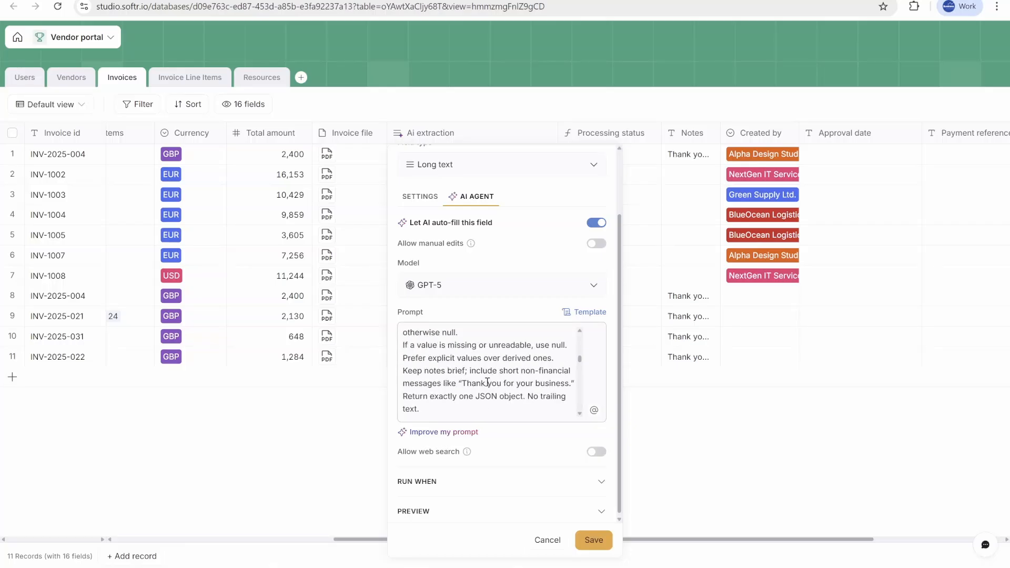
pyautogui.scroll(-6, 487, 384)
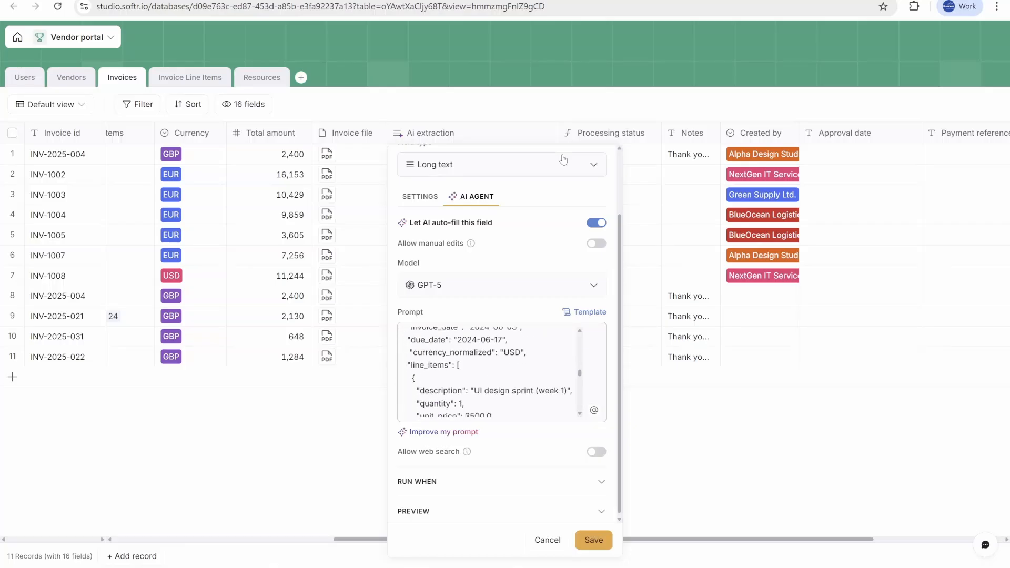
pyautogui.scroll(2, 528, 245)
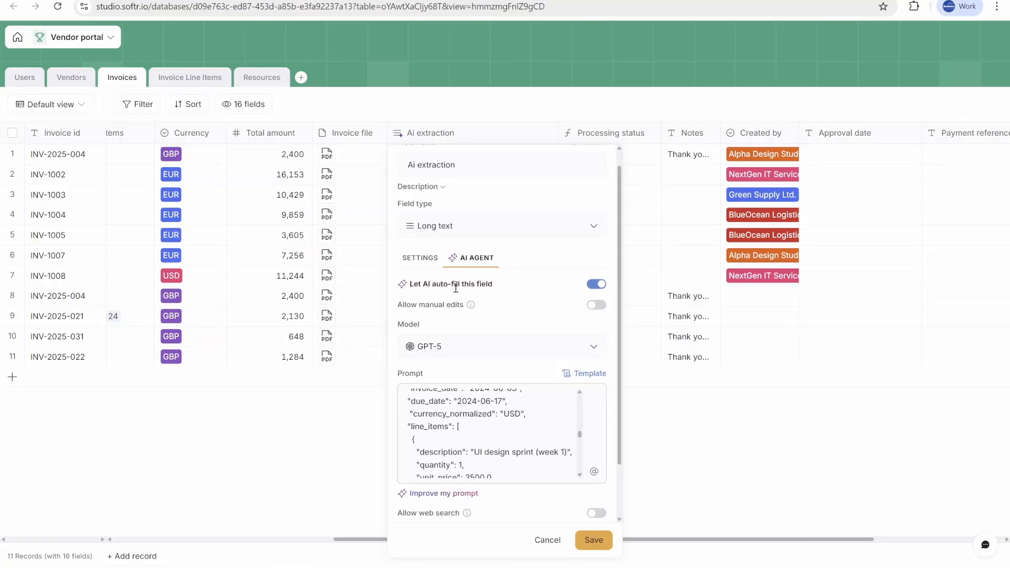
pyautogui.scroll(-2, 580, 285)
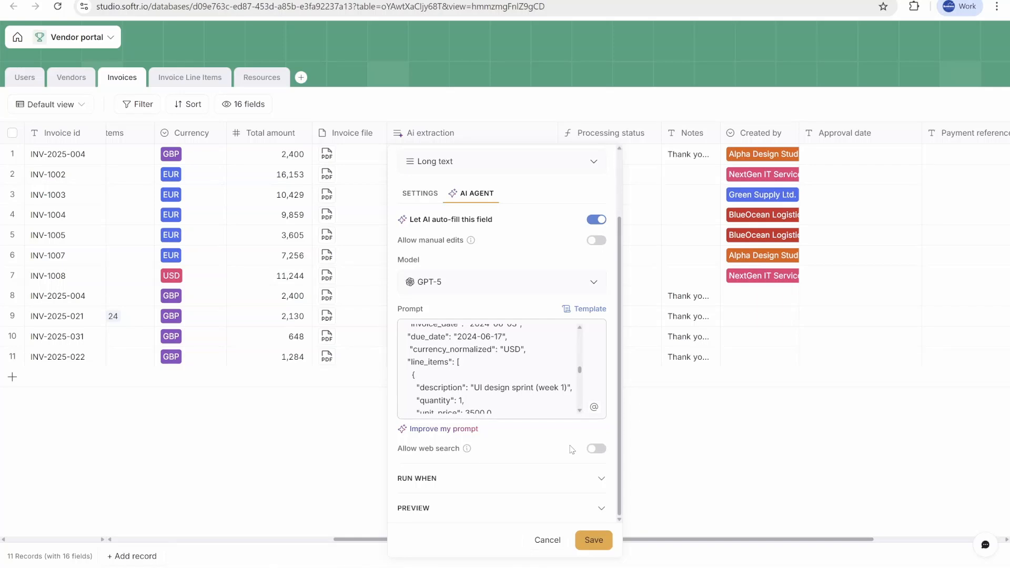
# Step: Expand the Run when conditions and generate a preview extraction for record INV-2025-031
pyautogui.click(556, 479)
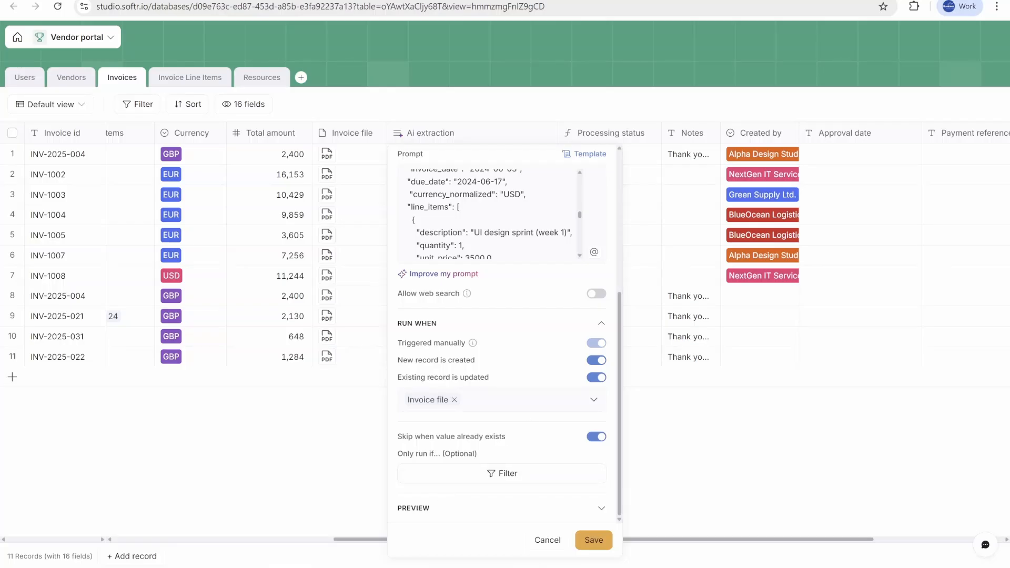
pyautogui.click(592, 504)
pyautogui.click(528, 499)
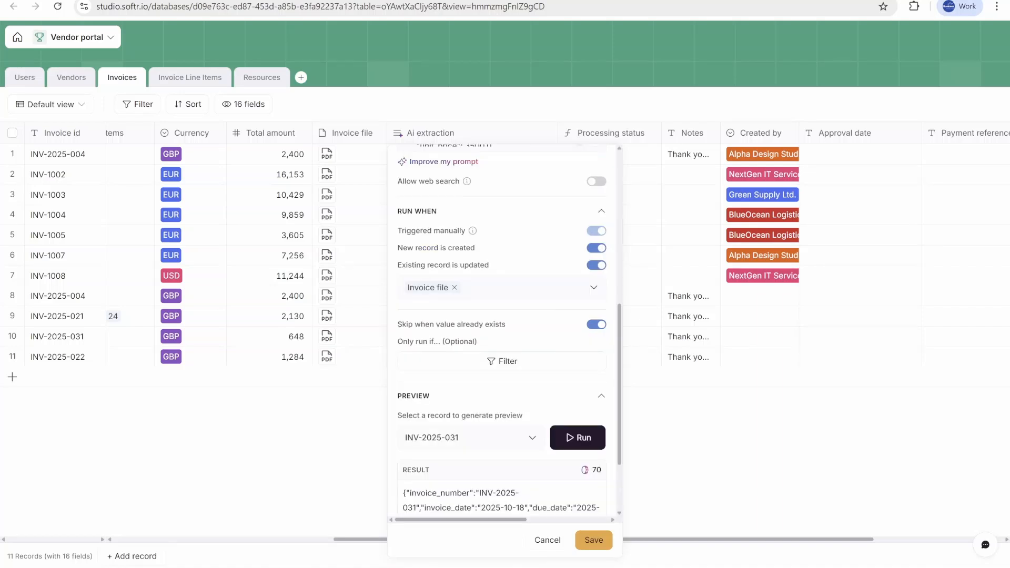
pyautogui.scroll(-2, 503, 368)
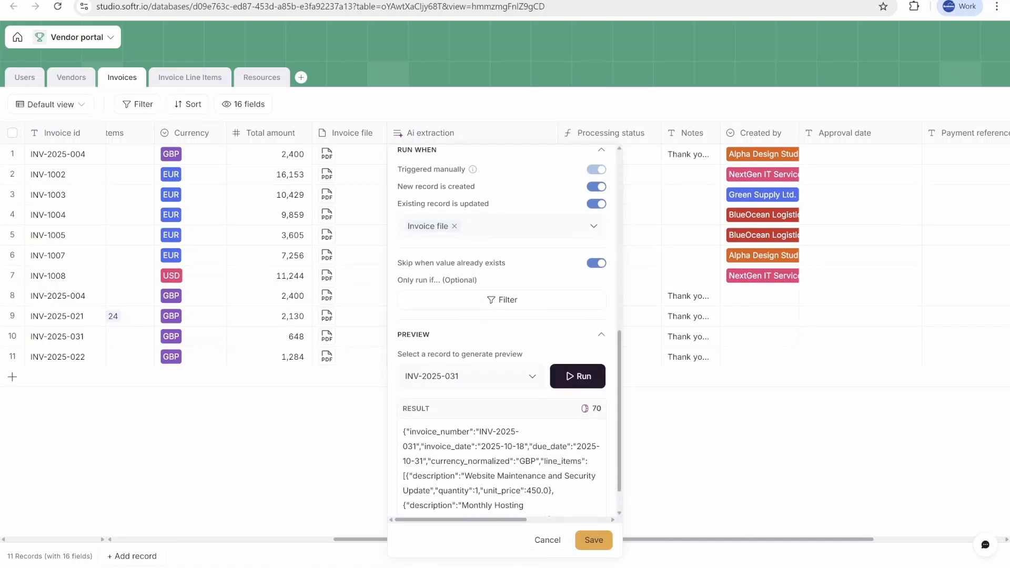
pyautogui.scroll(-1, 504, 331)
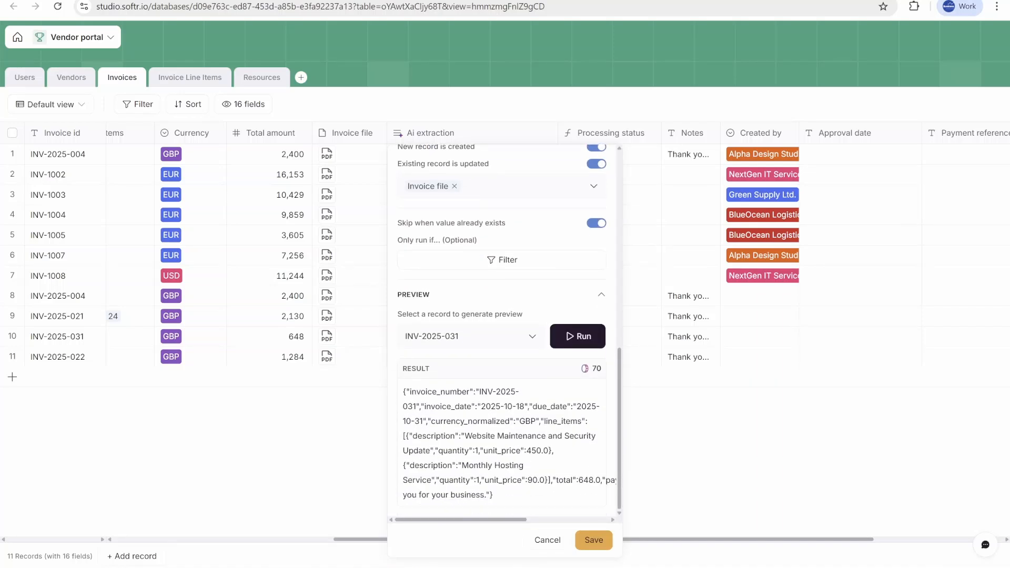
pyautogui.moveTo(494, 494); pyautogui.dragTo(395, 399)
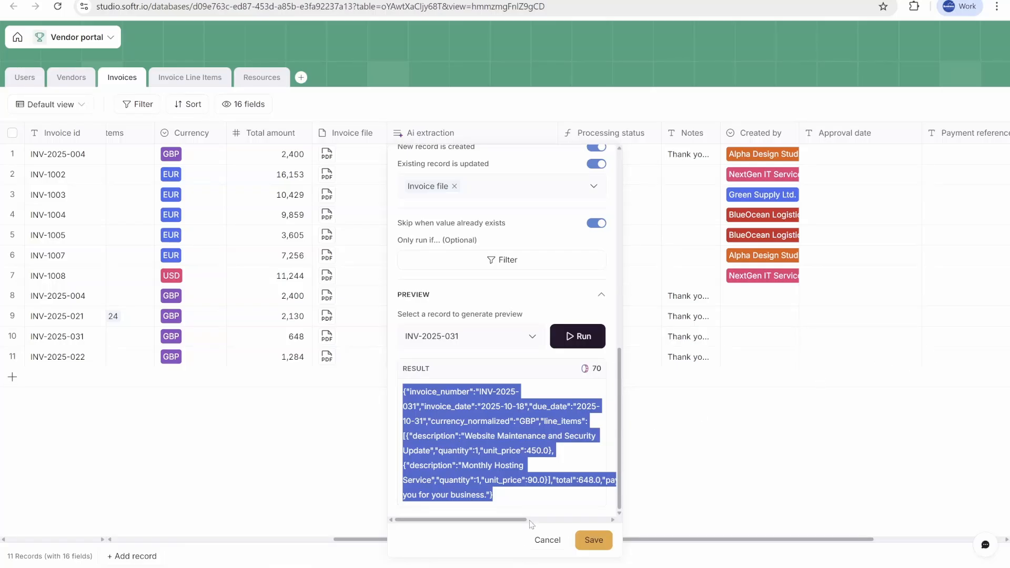
pyautogui.click(479, 434)
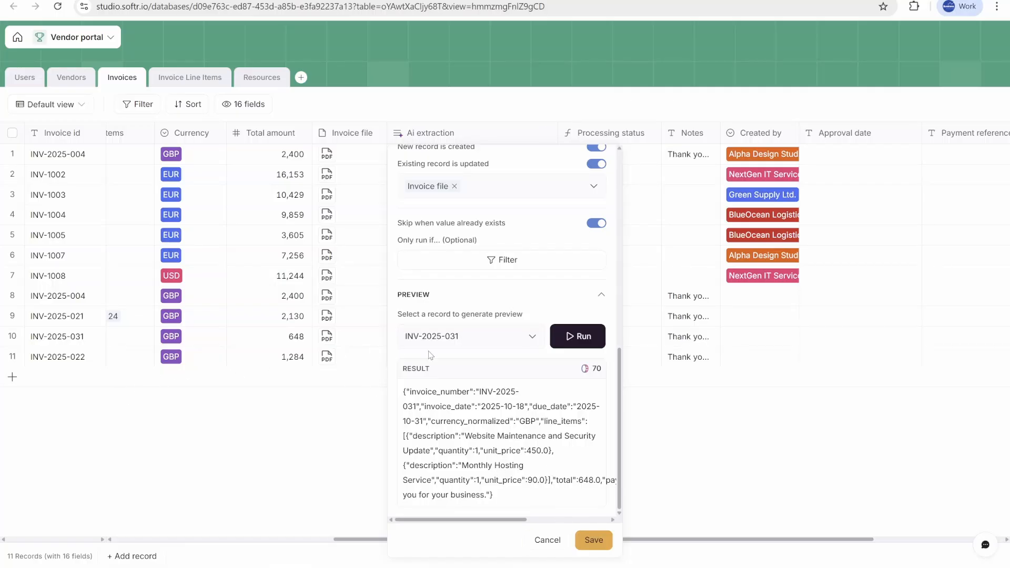
# Step: Save the Ai extraction field and browse the extracted rows in the Invoice Line Items table before returning to Invoices
pyautogui.click(595, 540)
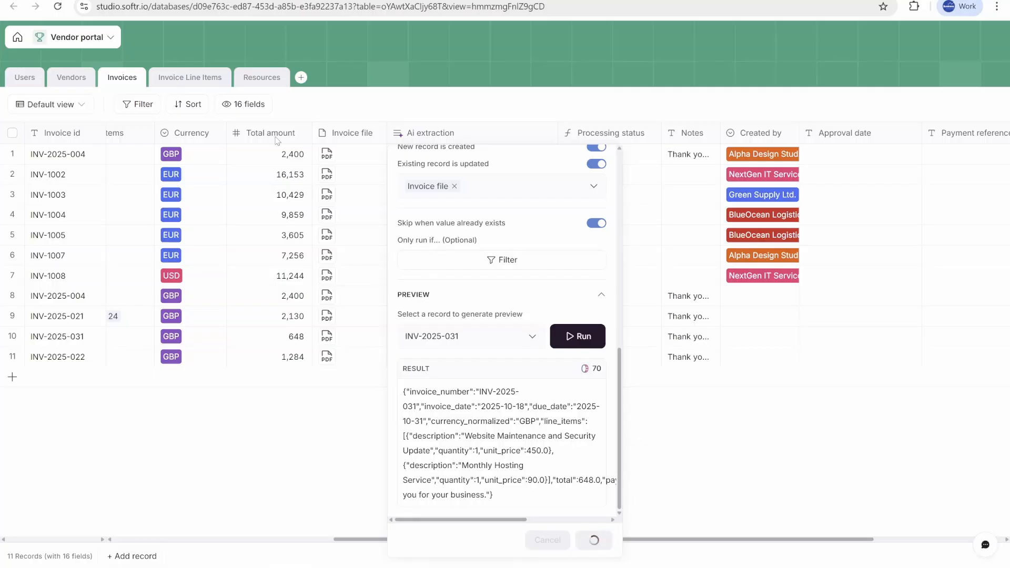
pyautogui.click(198, 86)
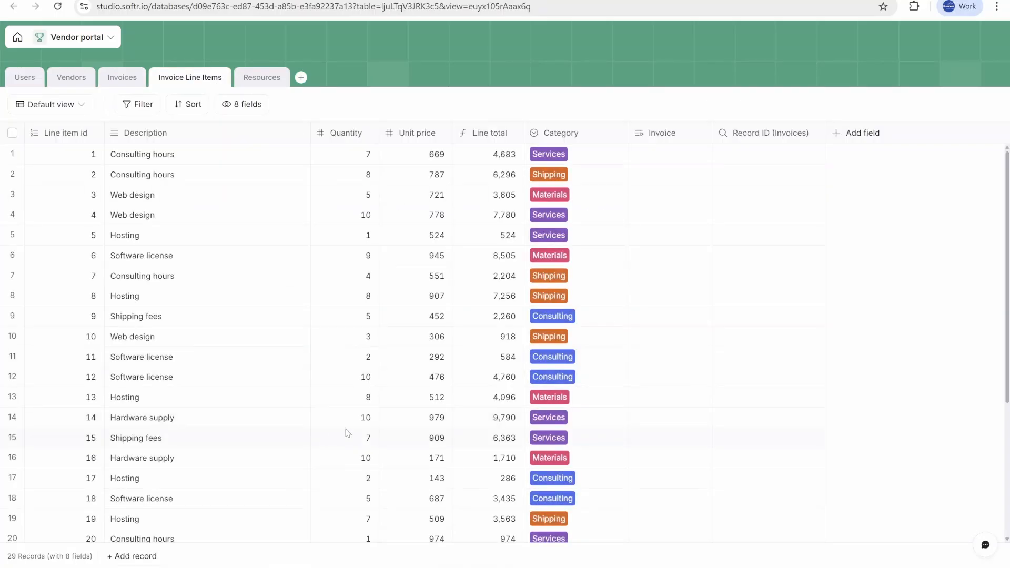
pyautogui.scroll(-4, 316, 426)
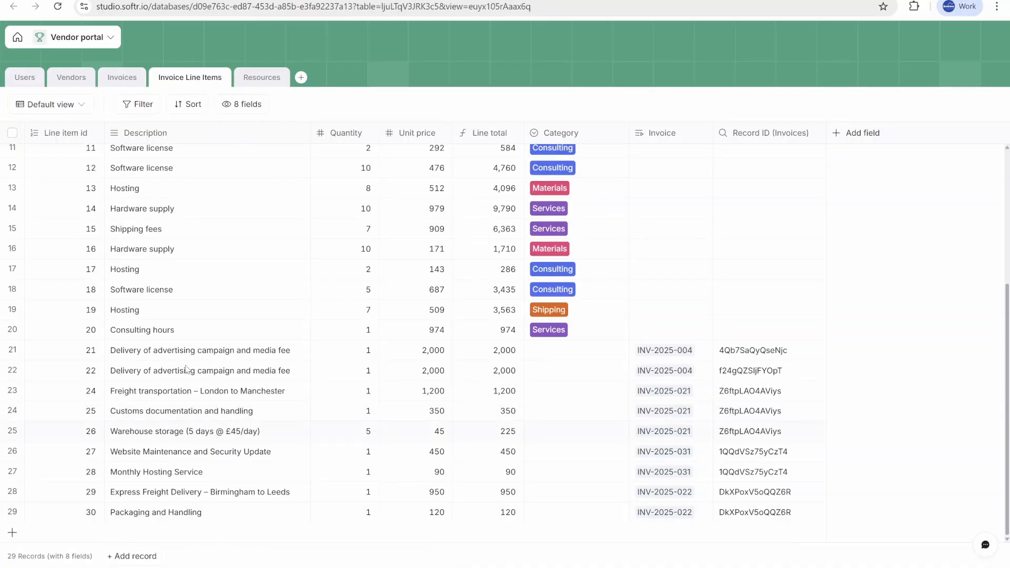
pyautogui.click(123, 82)
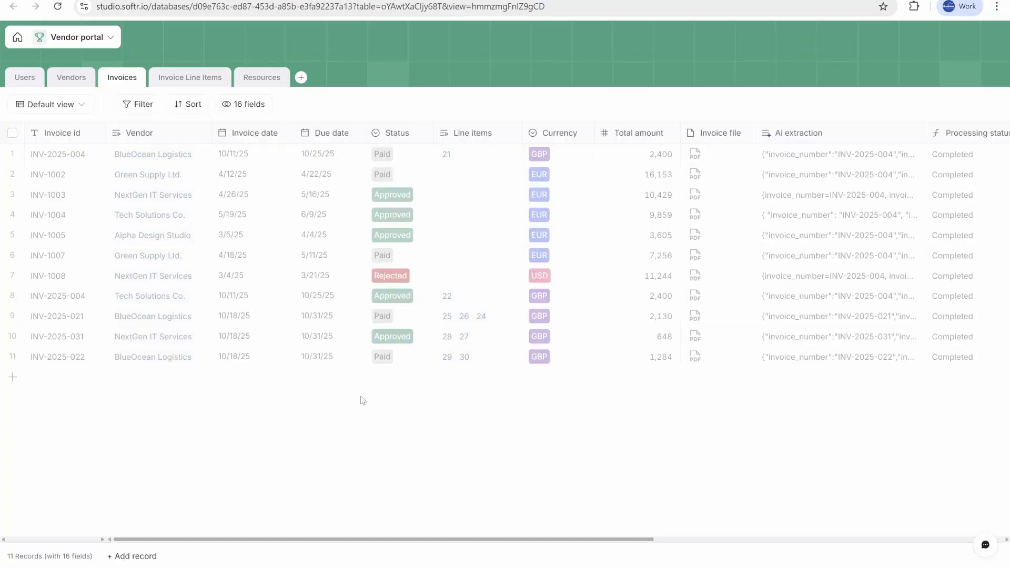
# Step: Select an Ai extraction cell and scroll across the remaining Invoices fields
pyautogui.click(834, 356)
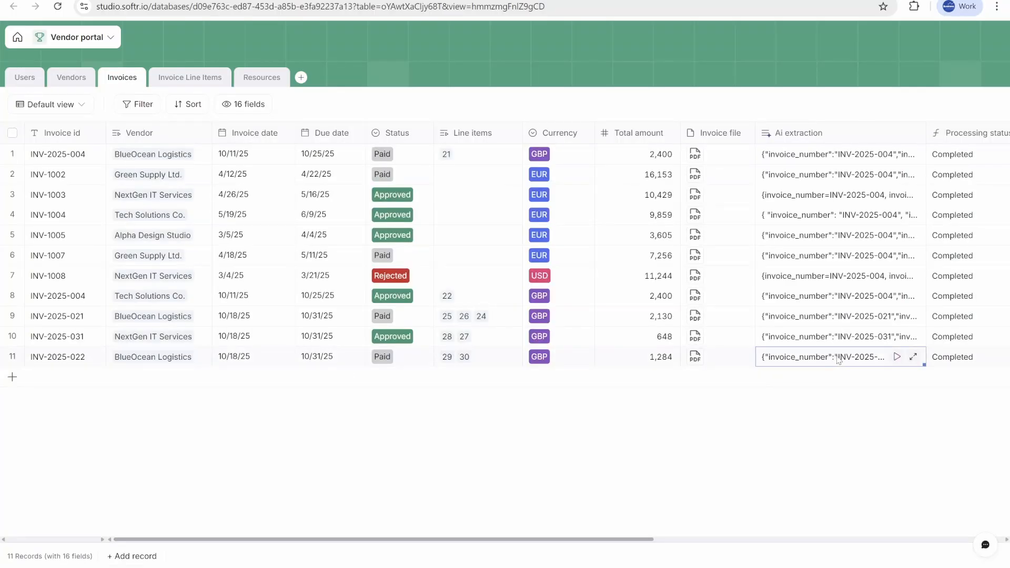
pyautogui.hscroll(4, 841, 360)
pyautogui.hscroll(4, 844, 362)
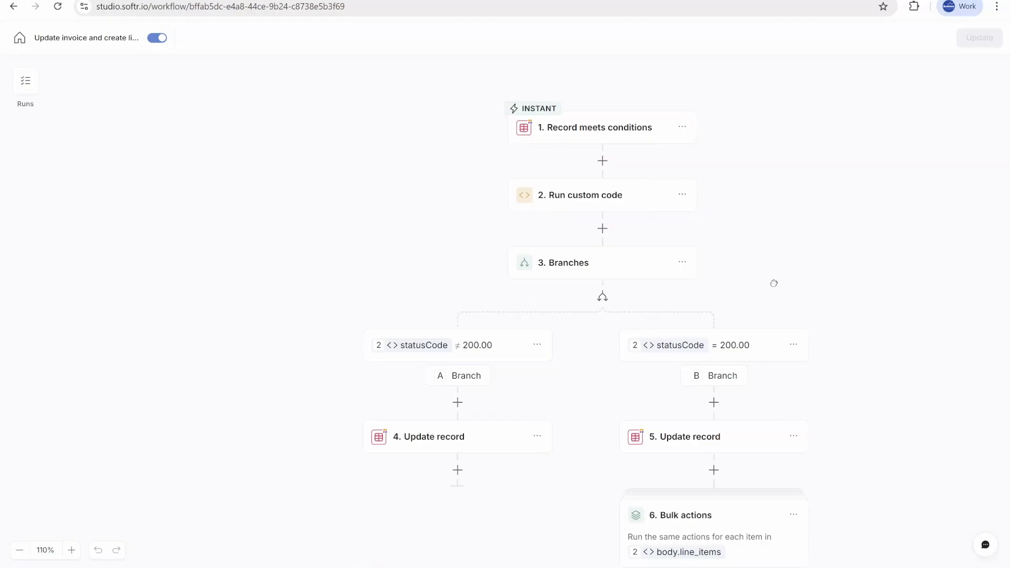
pyautogui.moveTo(773, 282); pyautogui.dragTo(666, 274)
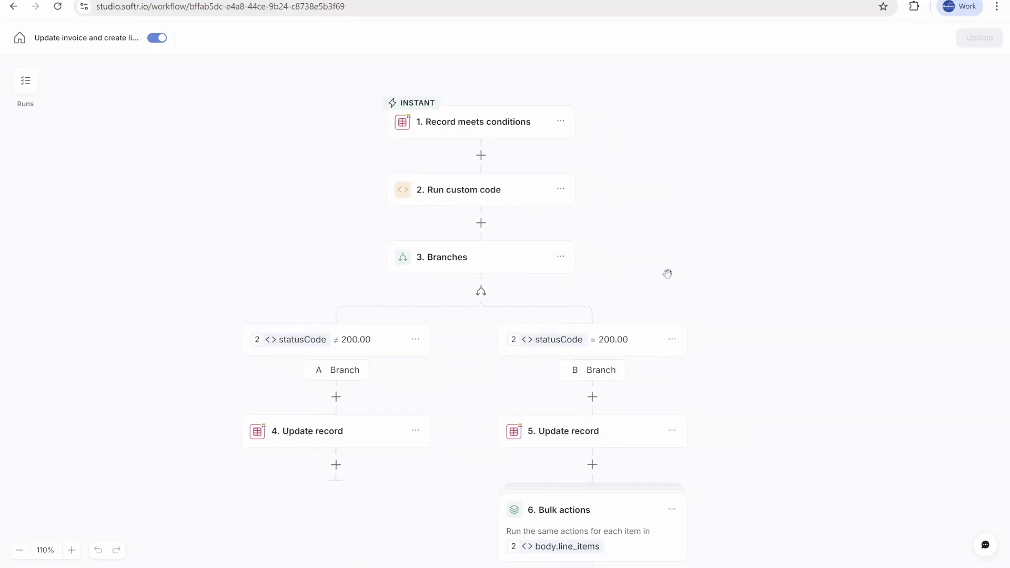
# Step: Open the Record meets conditions trigger and review its account, database, table and condition settings
pyautogui.scroll(1, 547, 140)
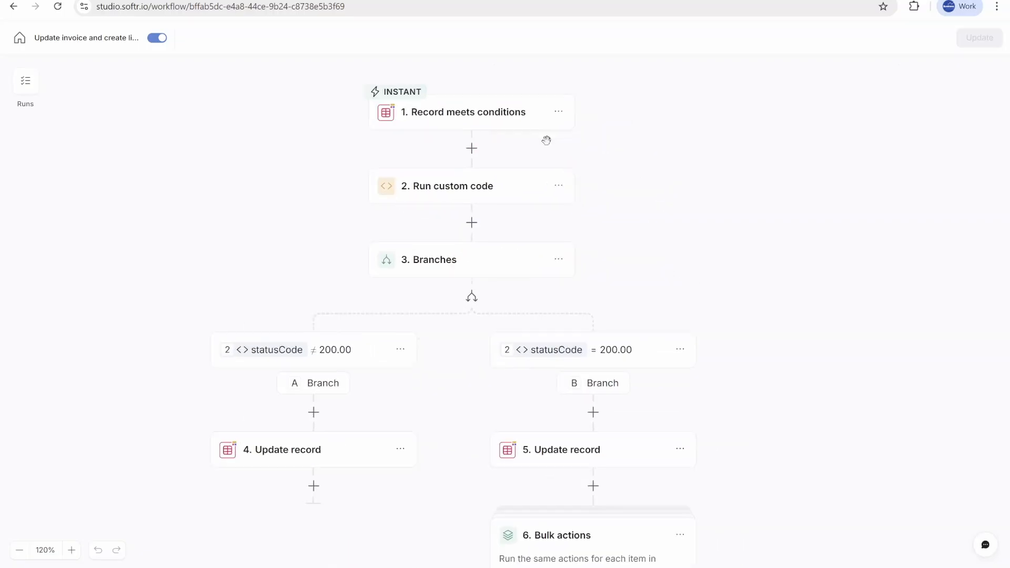
pyautogui.scroll(3, 546, 141)
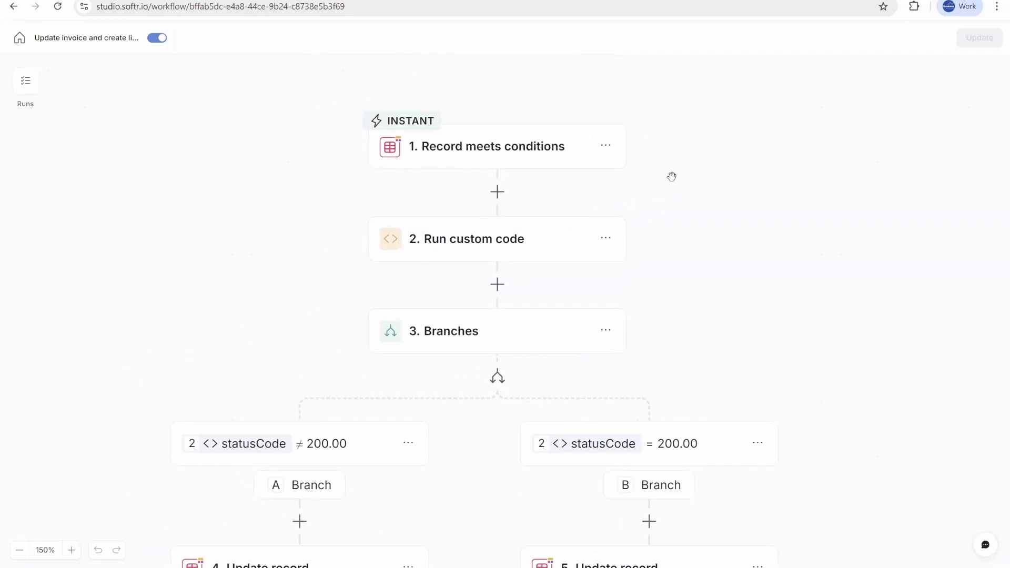
pyautogui.click(504, 146)
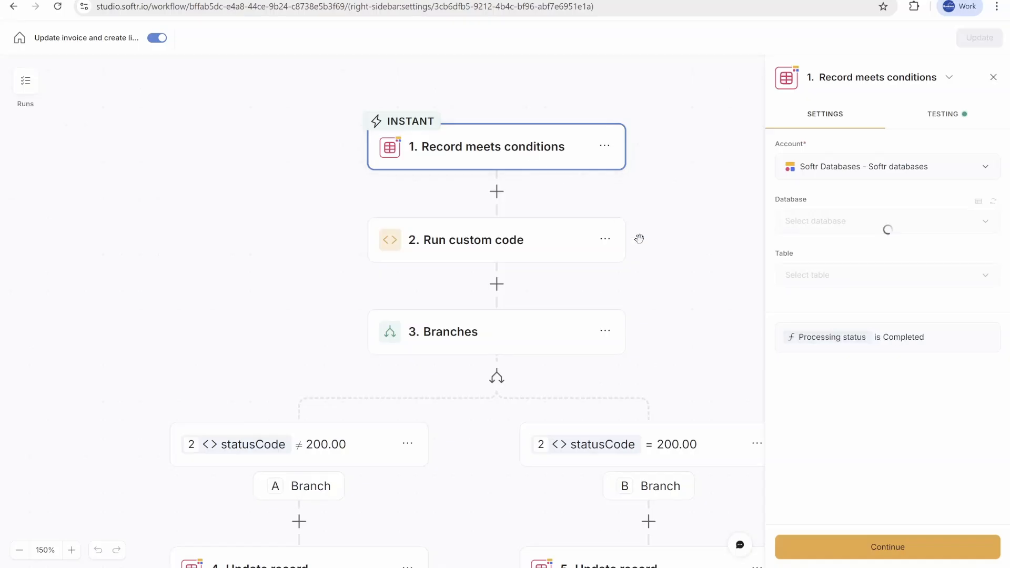
pyautogui.moveTo(686, 220); pyautogui.dragTo(528, 221)
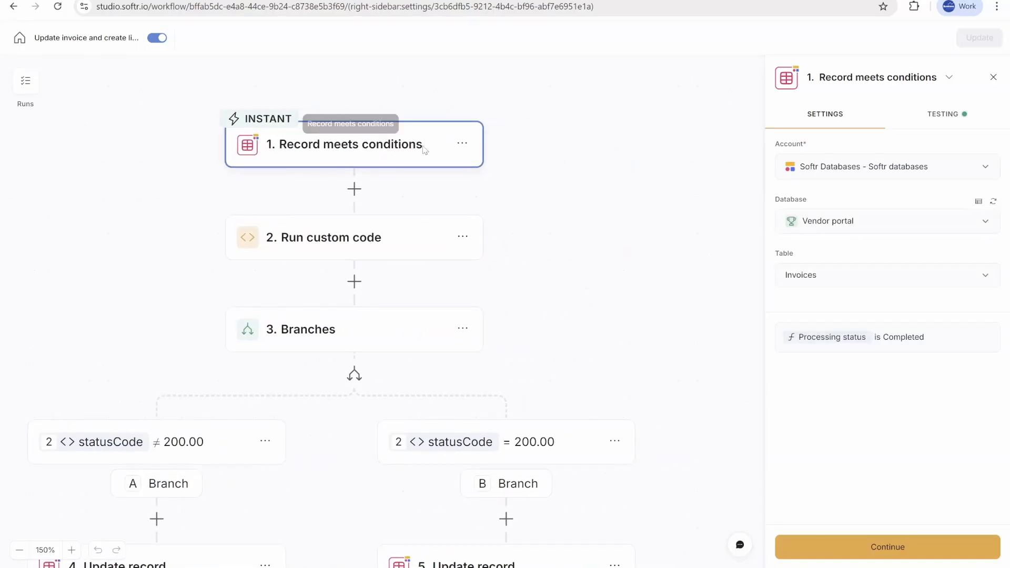
pyautogui.scroll(-2, 495, 262)
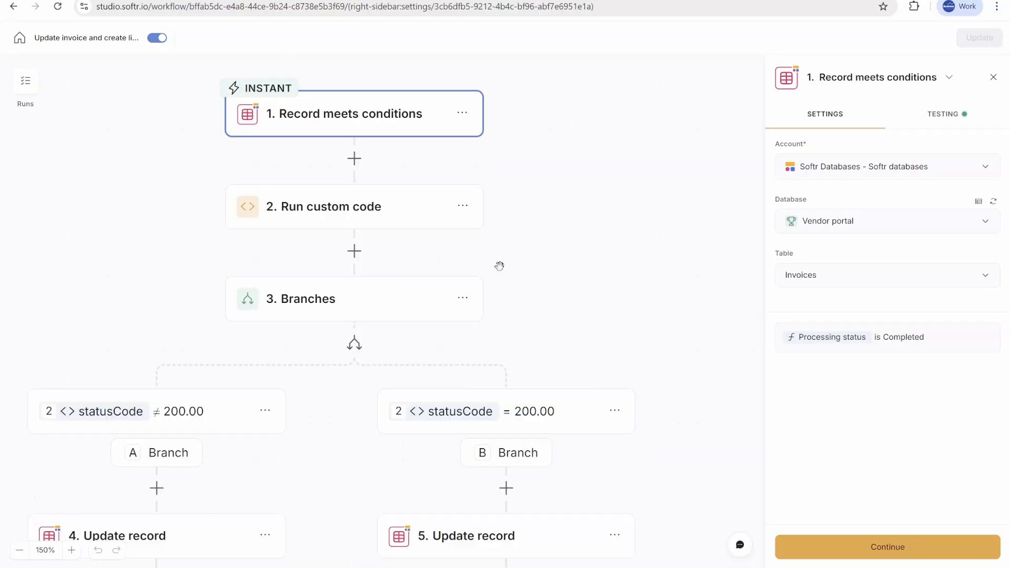
pyautogui.moveTo(582, 265); pyautogui.dragTo(651, 223)
pyautogui.moveTo(631, 189); pyautogui.dragTo(656, 247)
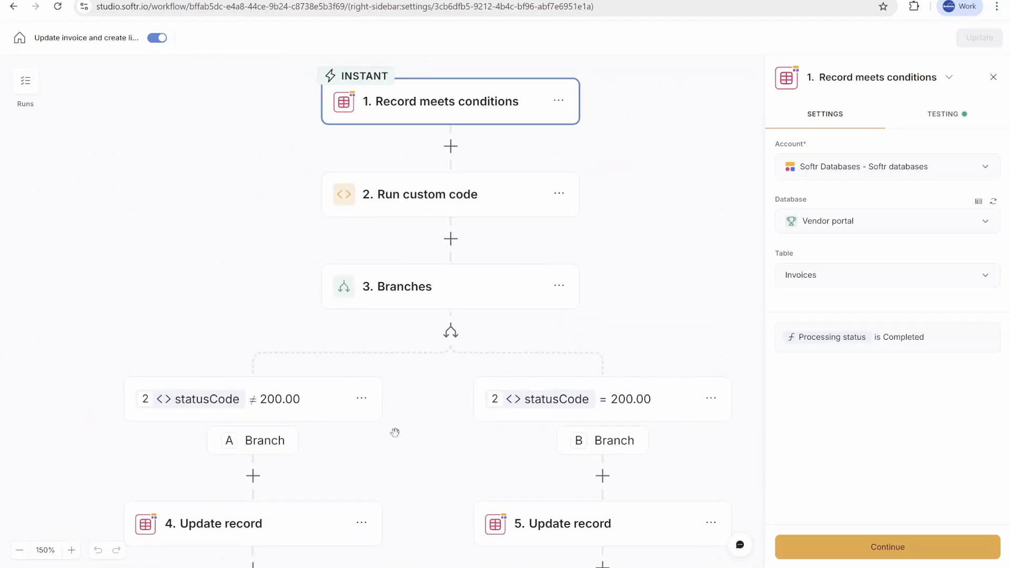
pyautogui.scroll(-5, 394, 399)
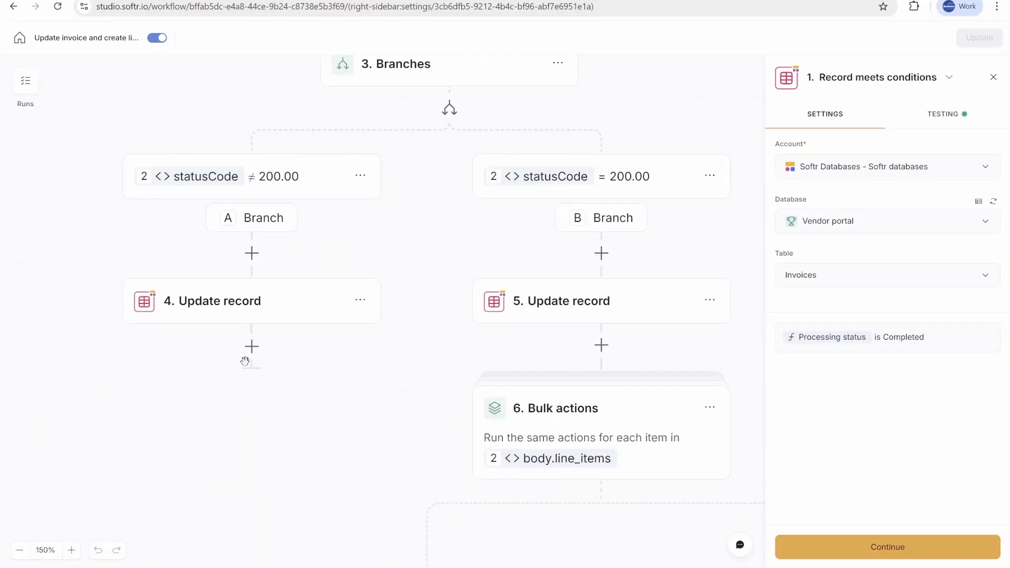
# Step: Browse the available actions below the failure branch's Update record and open the Run custom code step
pyautogui.click(251, 346)
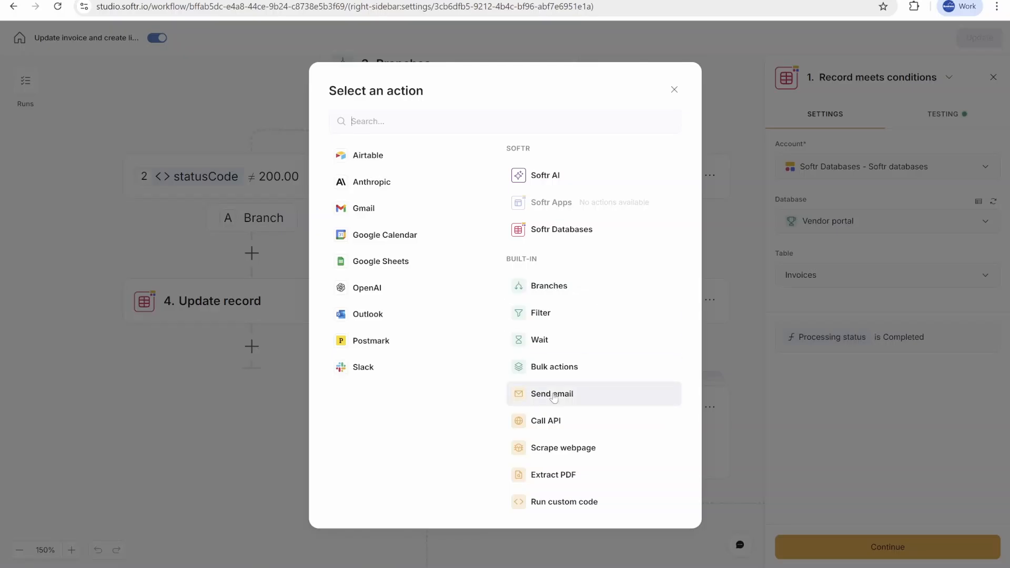
pyautogui.click(102, 98)
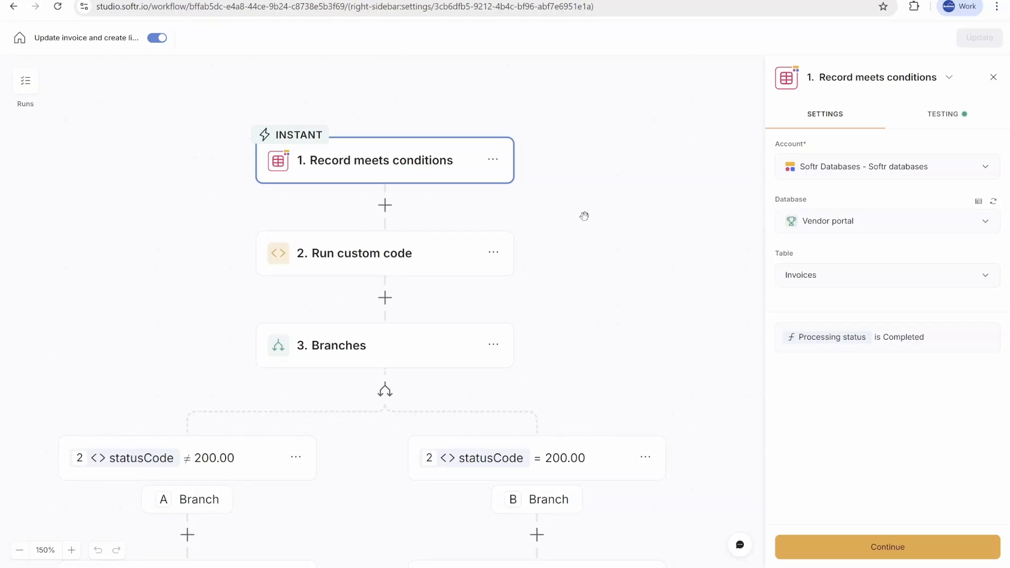
pyautogui.click(466, 227)
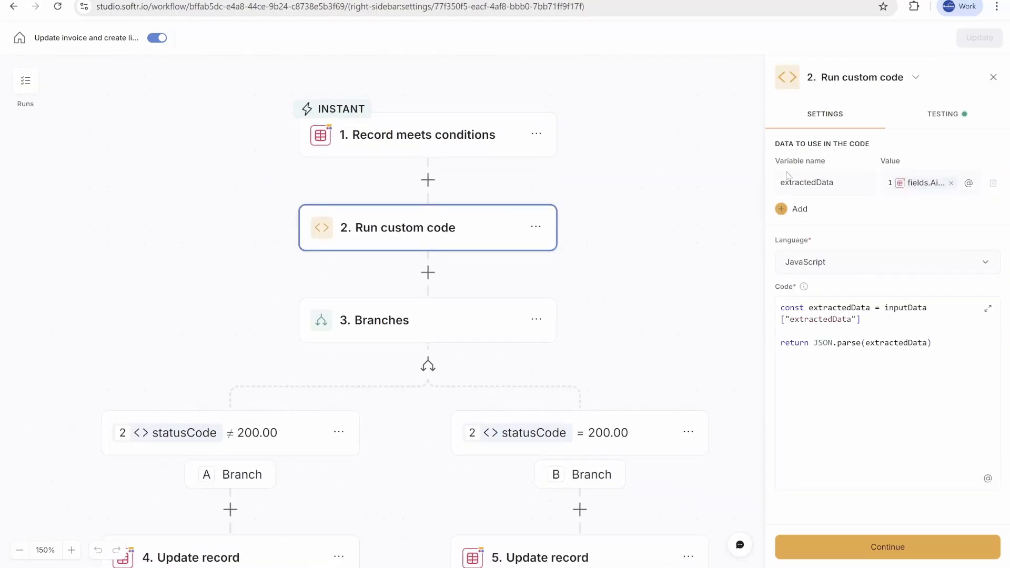
# Step: Explore replacement triggers for the first step under Airtable and Softr Databases without choosing one
pyautogui.click(462, 129)
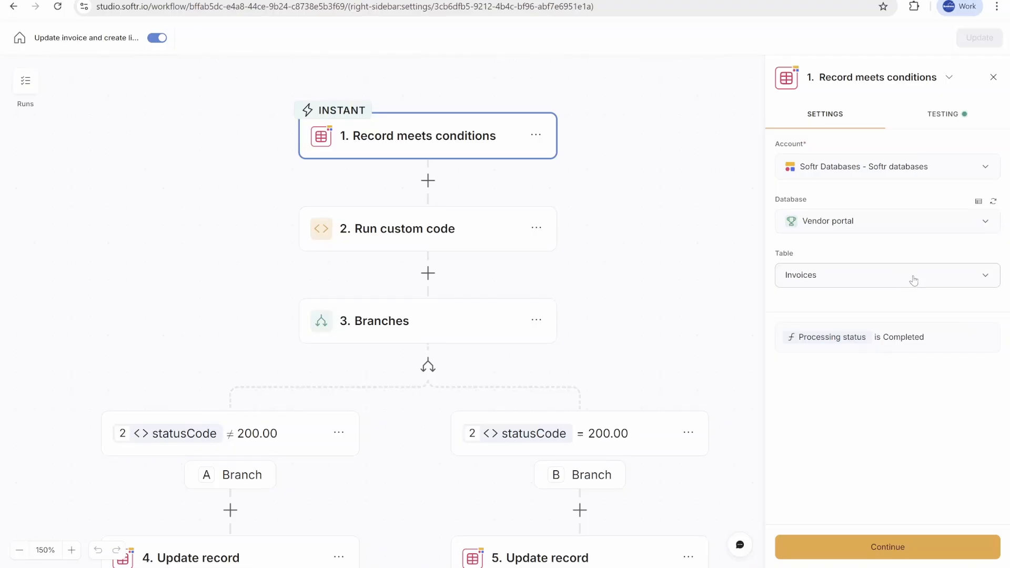
pyautogui.moveTo(704, 321); pyautogui.dragTo(672, 266)
pyautogui.moveTo(647, 143); pyautogui.dragTo(667, 249)
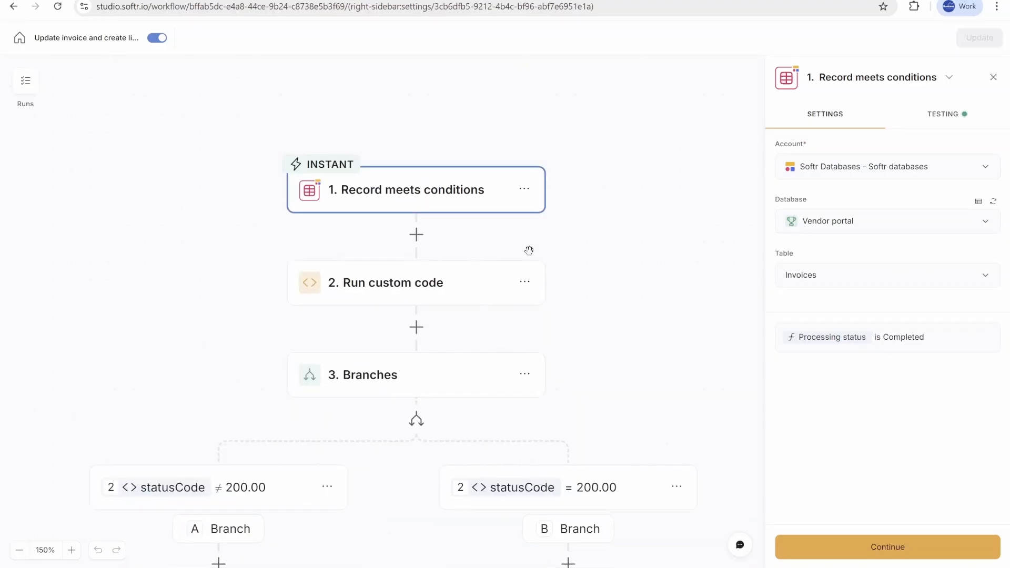
pyautogui.moveTo(566, 247); pyautogui.dragTo(538, 228)
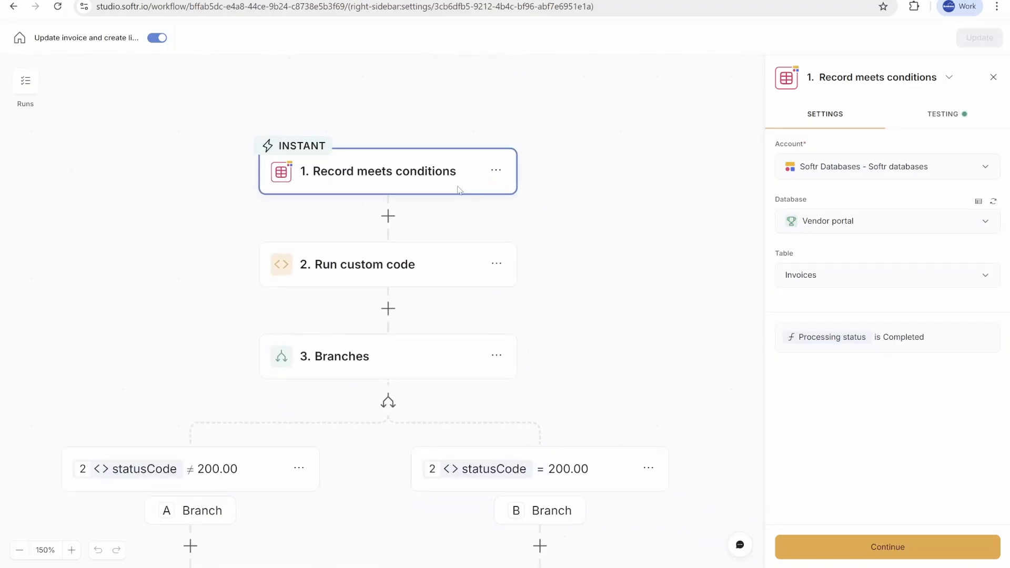
pyautogui.click(496, 172)
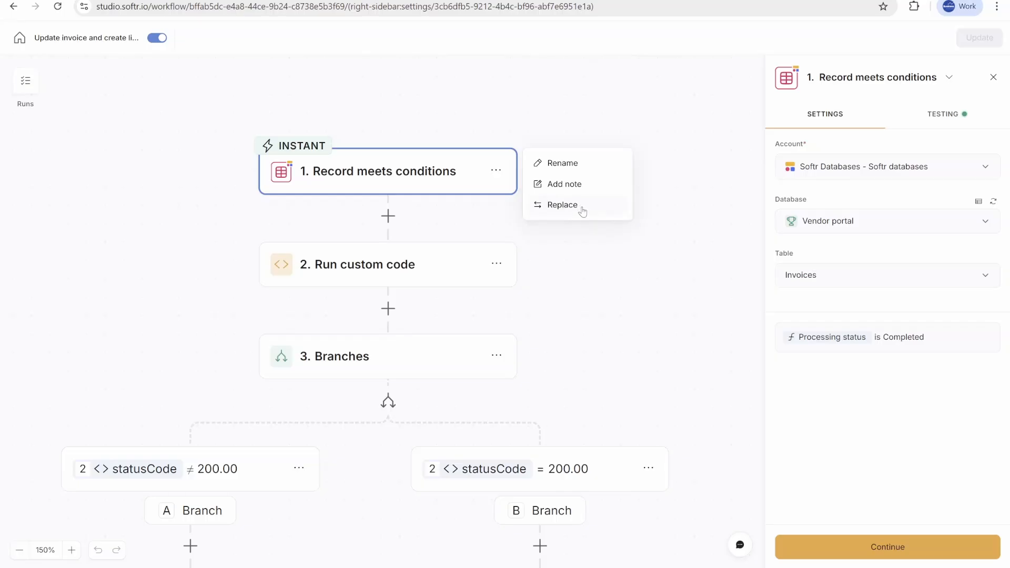
pyautogui.click(582, 211)
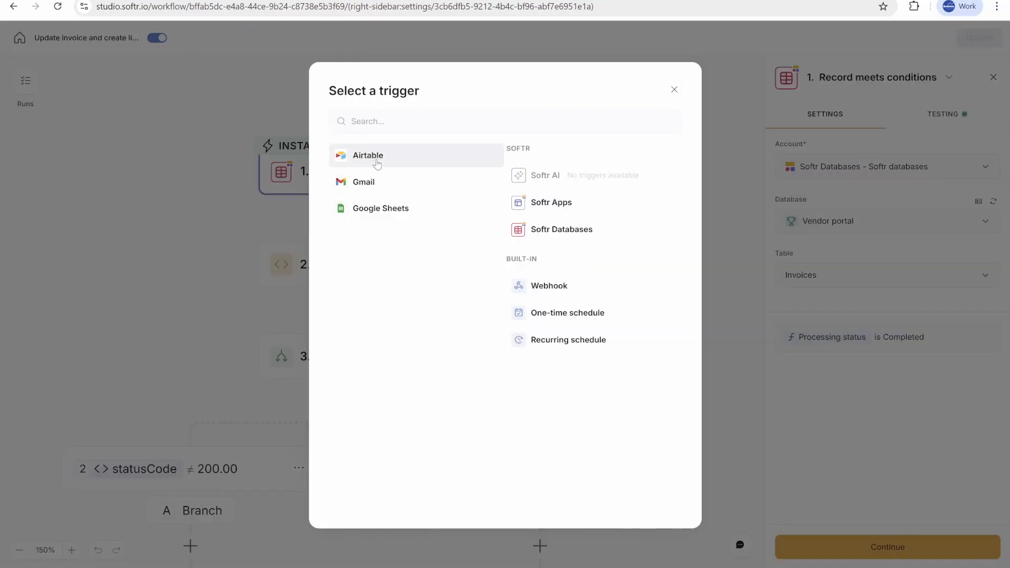
pyautogui.click(403, 165)
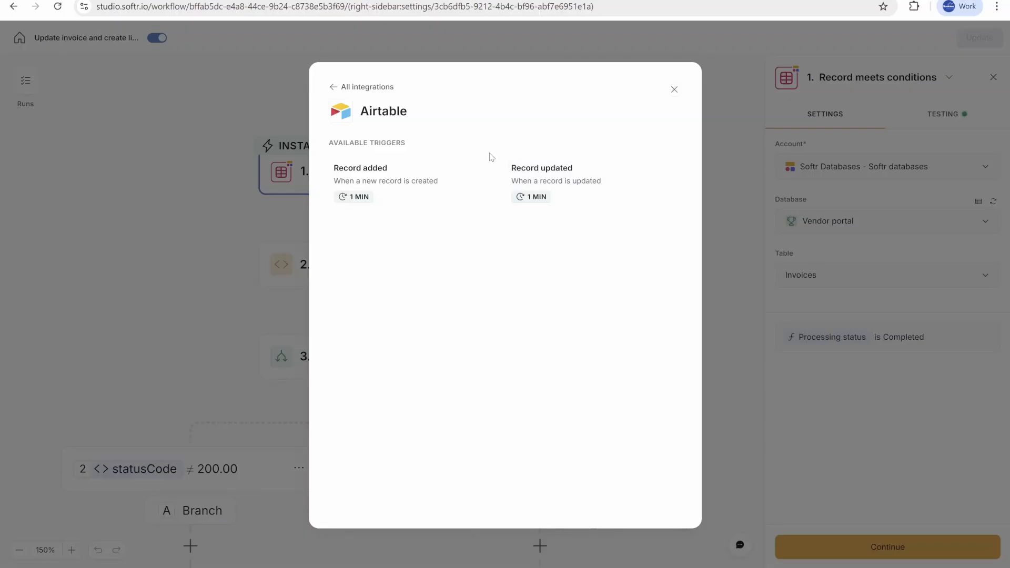
pyautogui.click(334, 89)
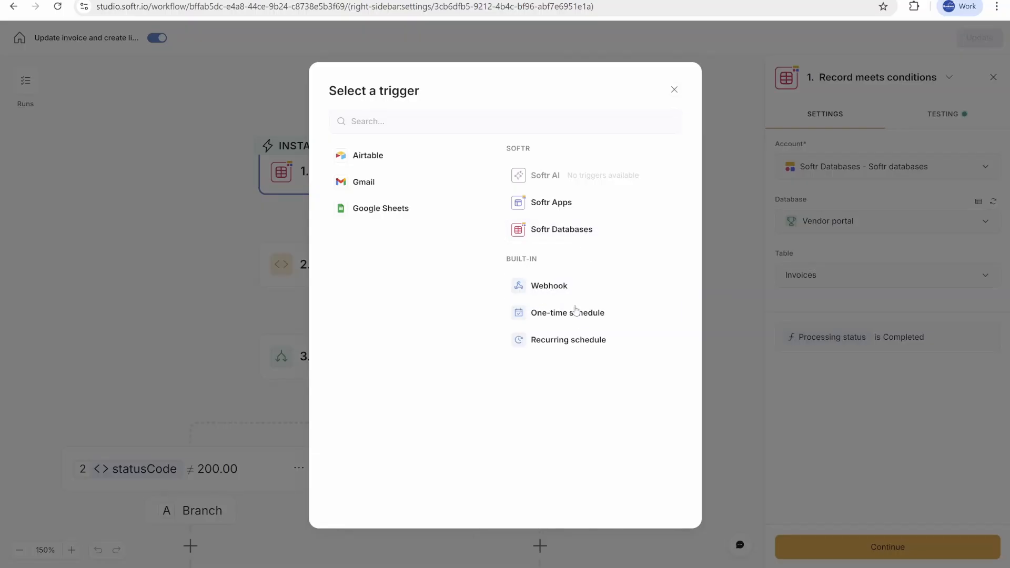
pyautogui.click(572, 239)
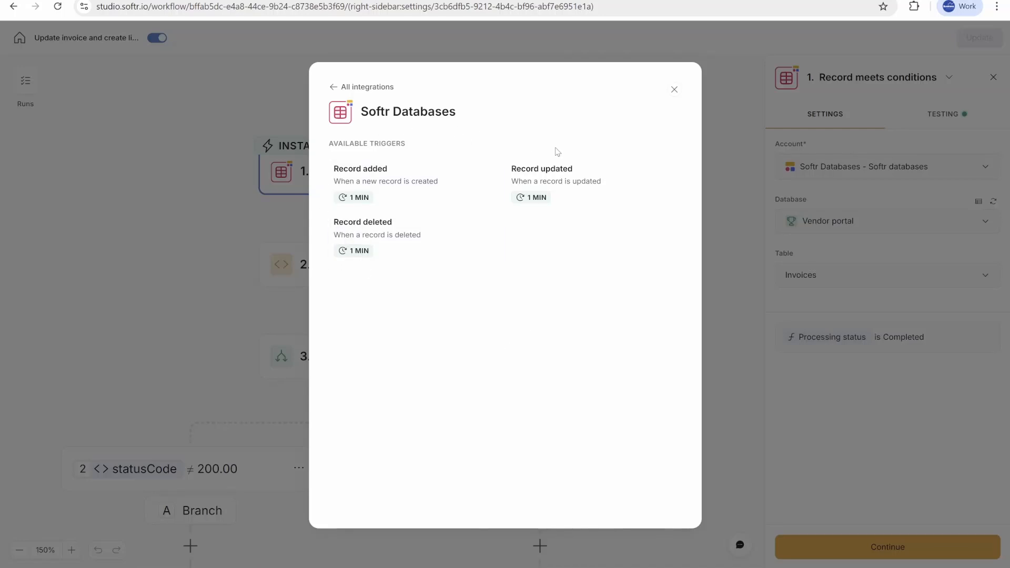
pyautogui.click(673, 90)
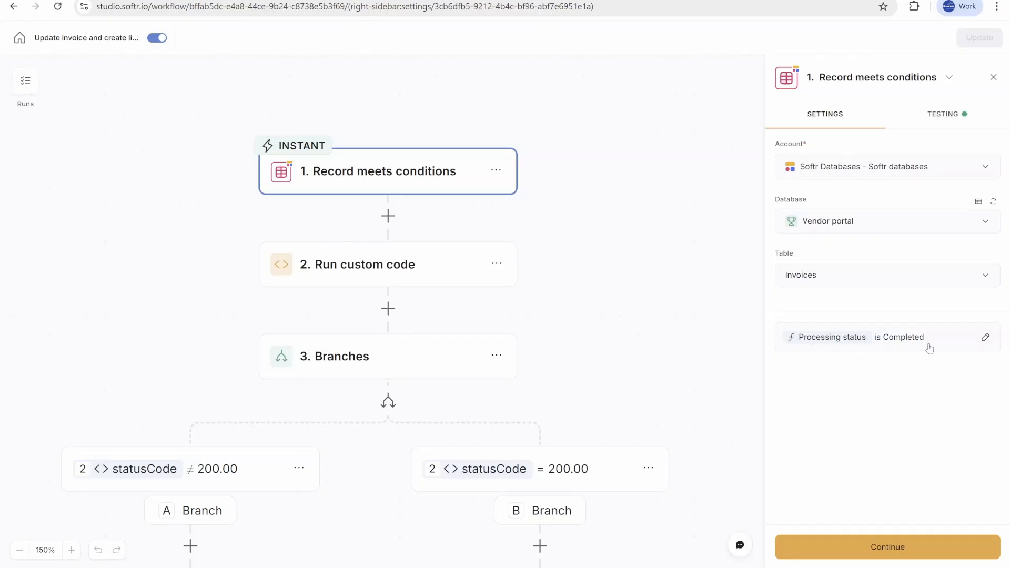
# Step: Add an empty second condition to the trigger's filter and delete it again
pyautogui.click(992, 335)
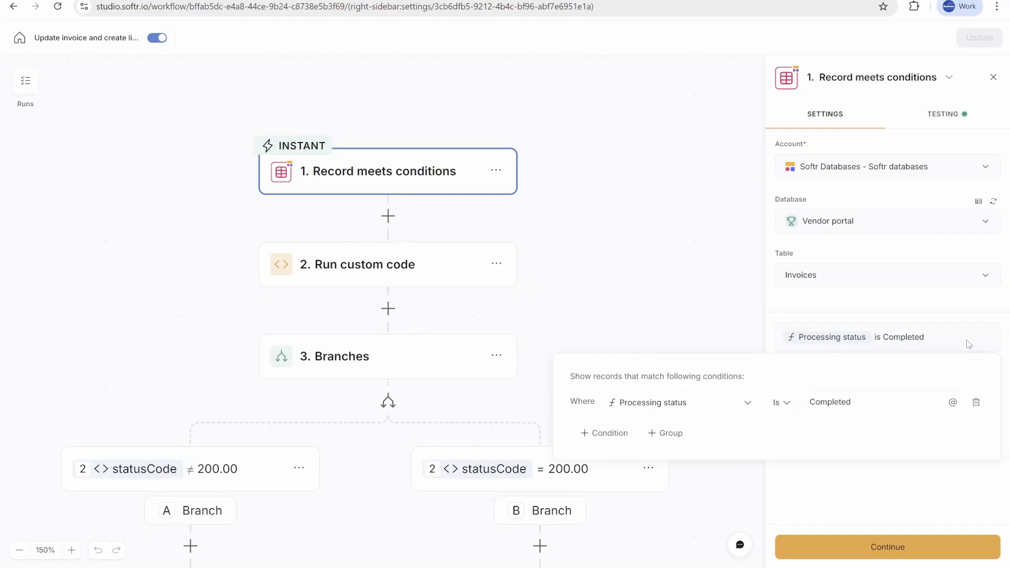
pyautogui.click(617, 429)
pyautogui.click(863, 435)
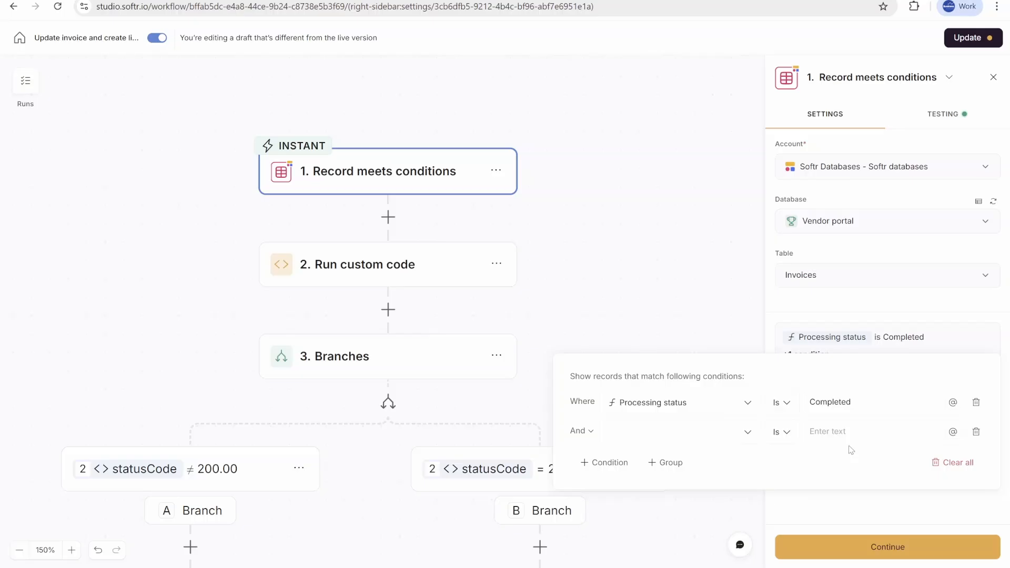
pyautogui.click(976, 432)
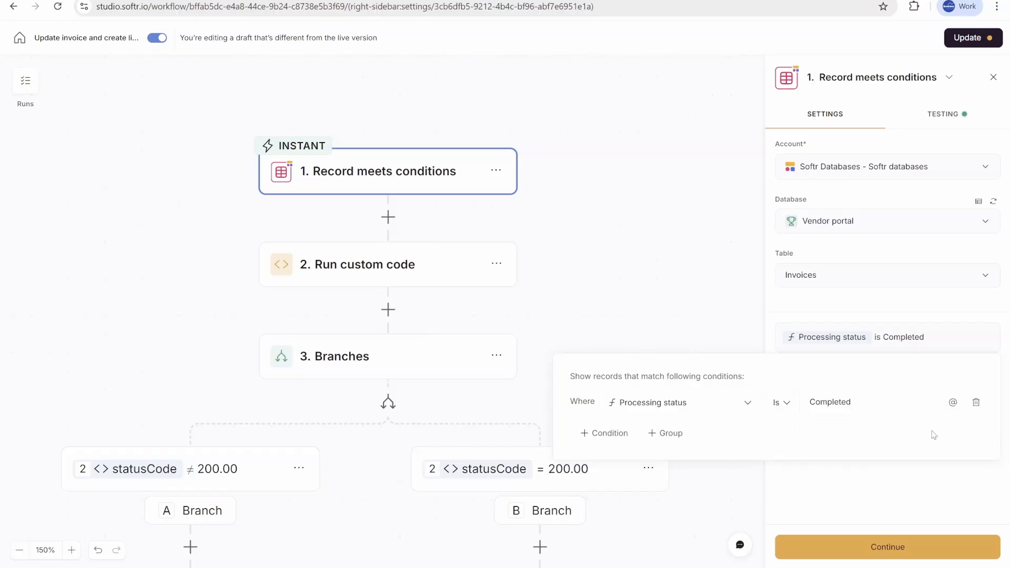
pyautogui.click(874, 487)
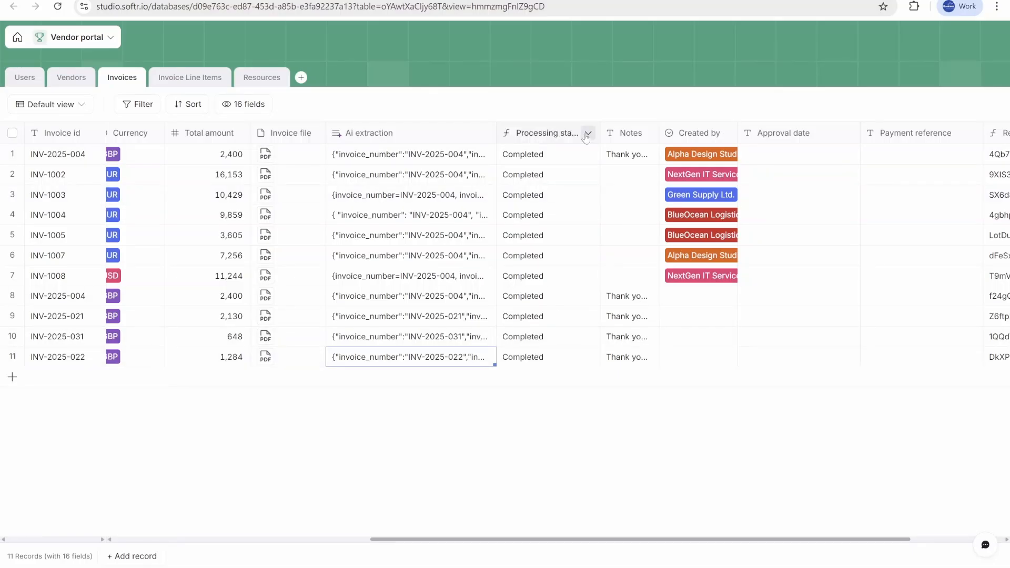
# Step: Review the Processing status formula field and add a blank row to the Invoices table
pyautogui.doubleClick(558, 135)
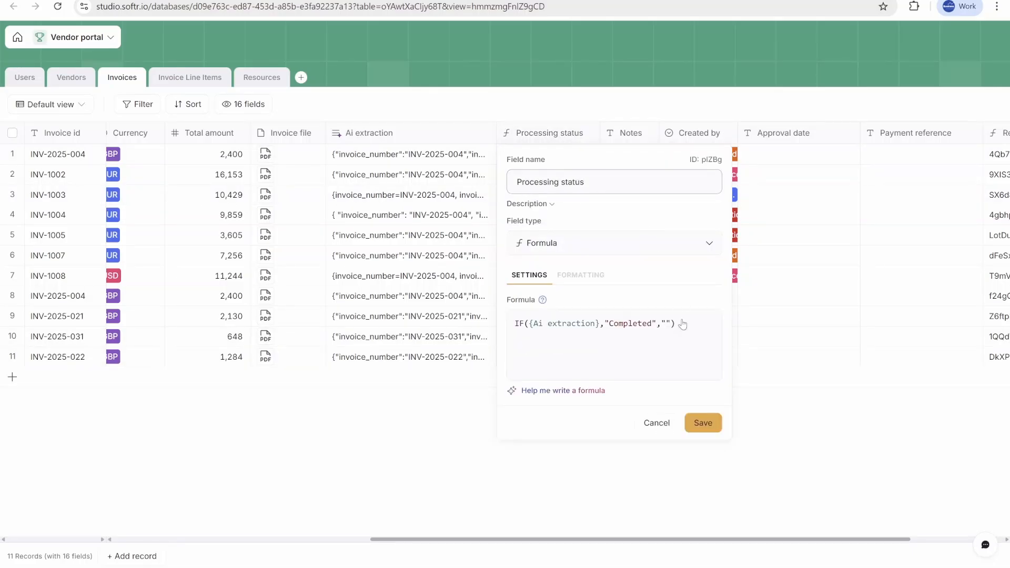
pyautogui.click(403, 367)
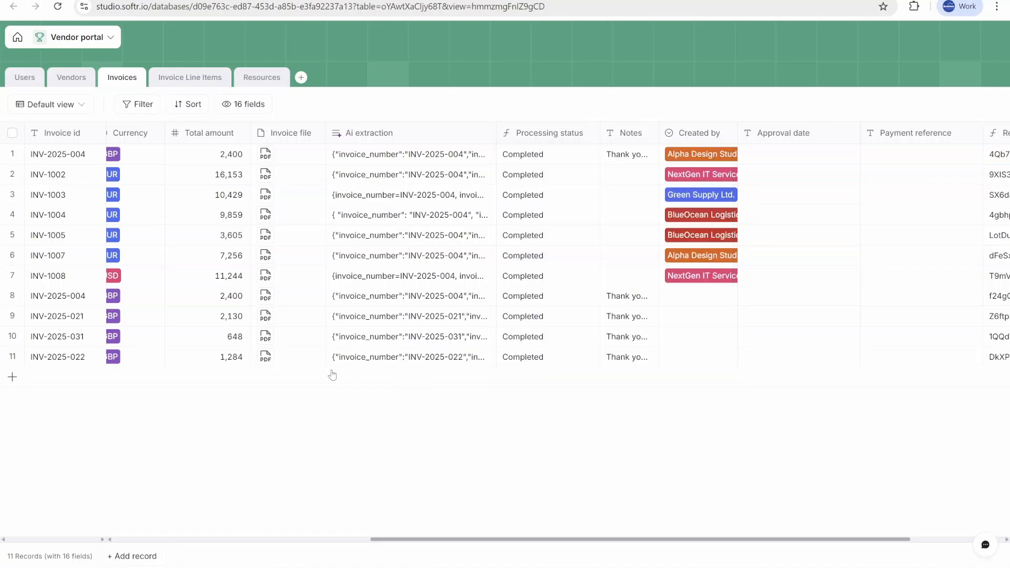
pyautogui.click(48, 385)
pyautogui.click(404, 385)
pyautogui.click(606, 385)
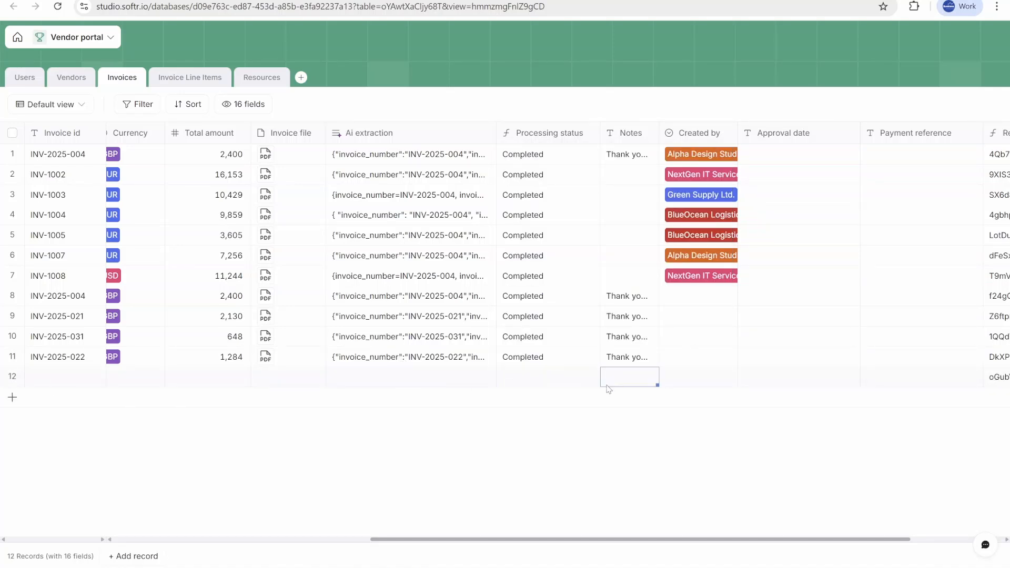
pyautogui.click(402, 386)
pyautogui.click(550, 381)
pyautogui.click(391, 382)
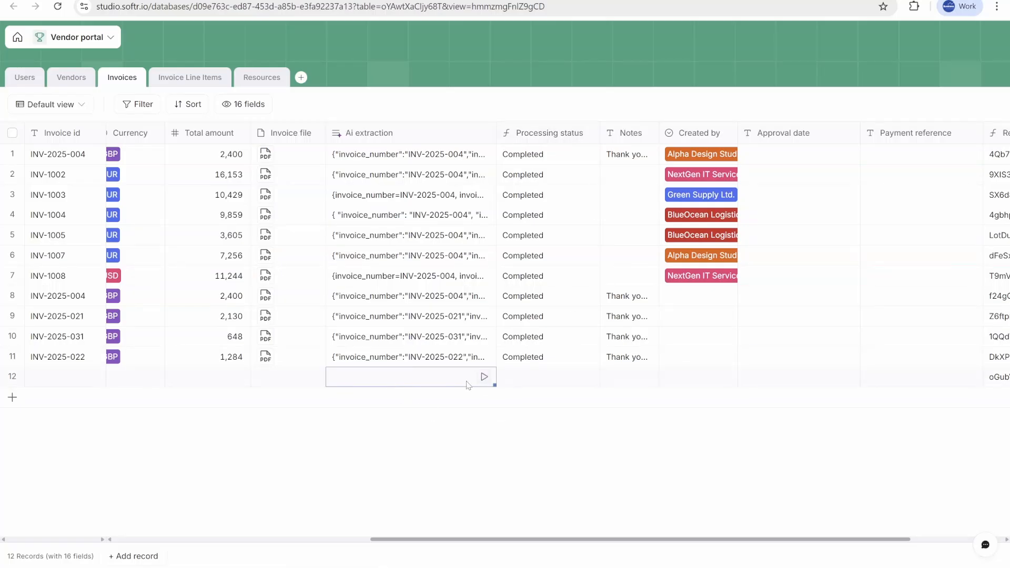
pyautogui.click(532, 382)
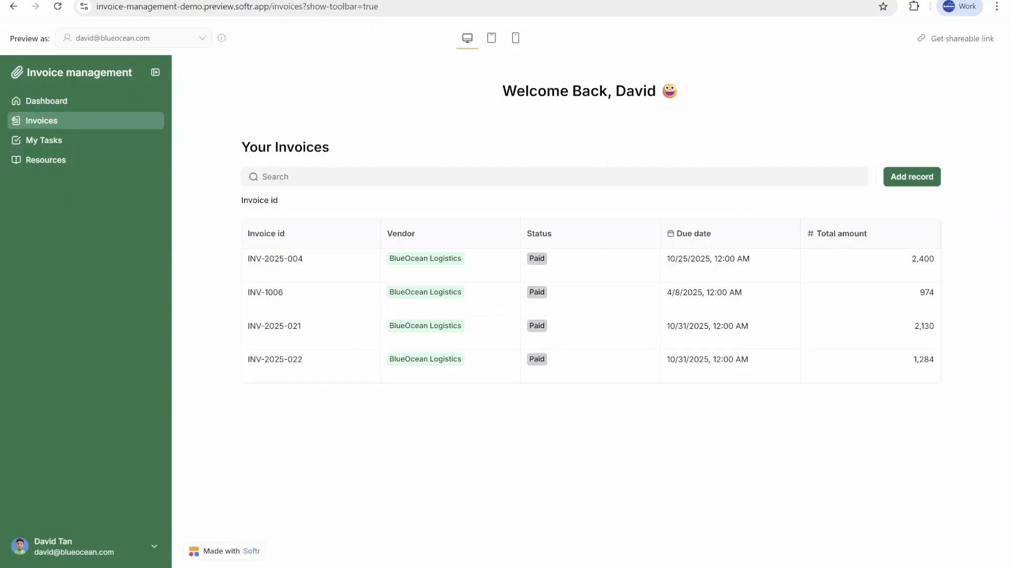
# Step: Submit a new invoice record through the portal's Add record form and check it in the Invoices table
pyautogui.click(902, 179)
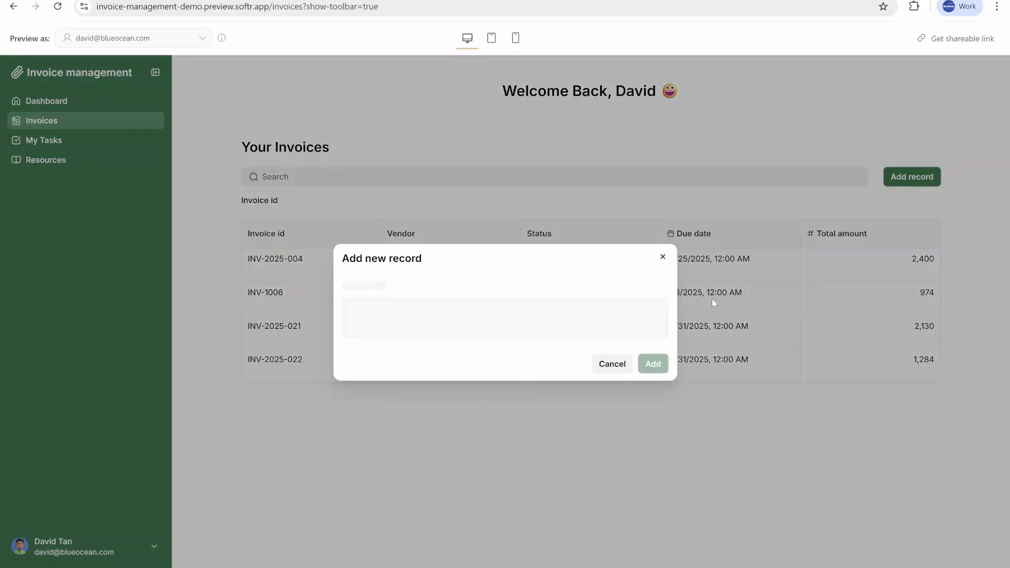
pyautogui.click(513, 321)
pyautogui.click(652, 351)
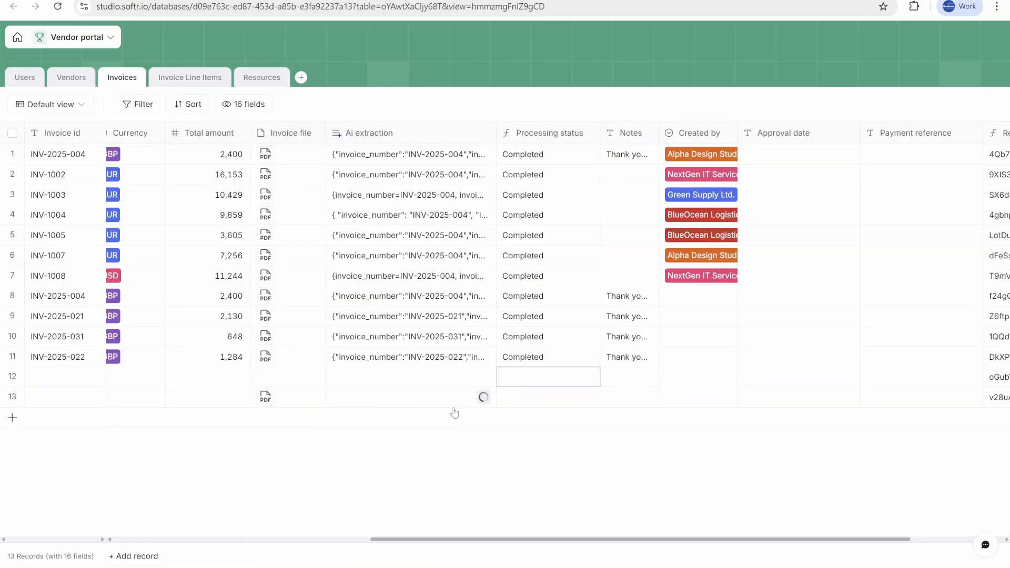
pyautogui.click(552, 397)
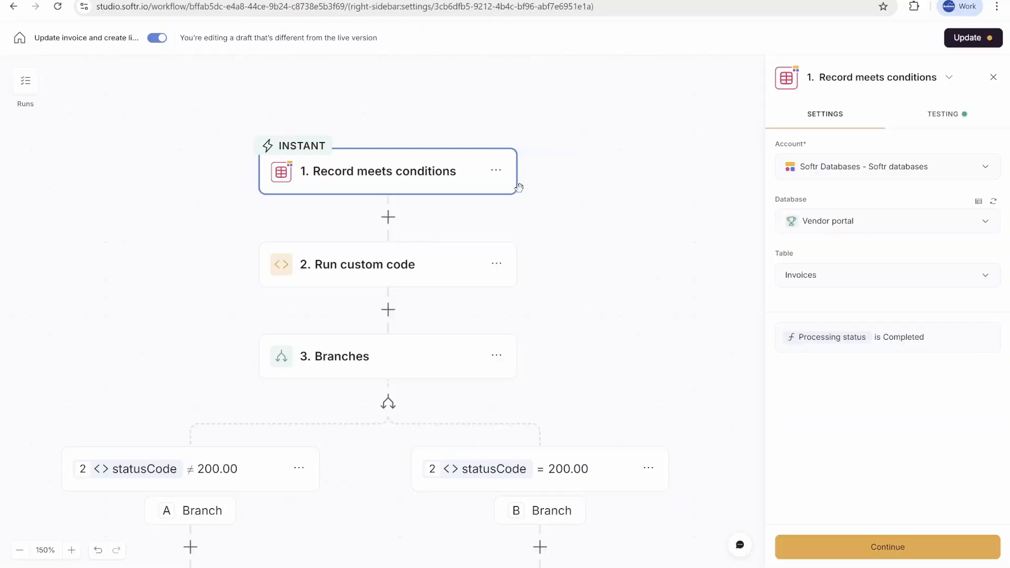
# Step: Reopen the Run custom code step and review its extractedData variable and parsing code
pyautogui.moveTo(622, 349); pyautogui.dragTo(633, 275)
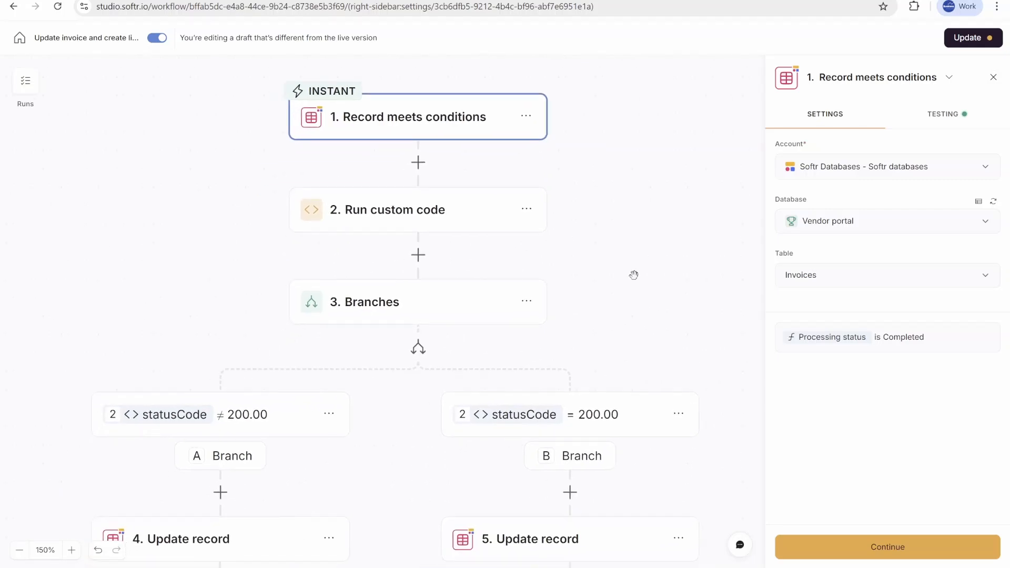
pyautogui.click(455, 210)
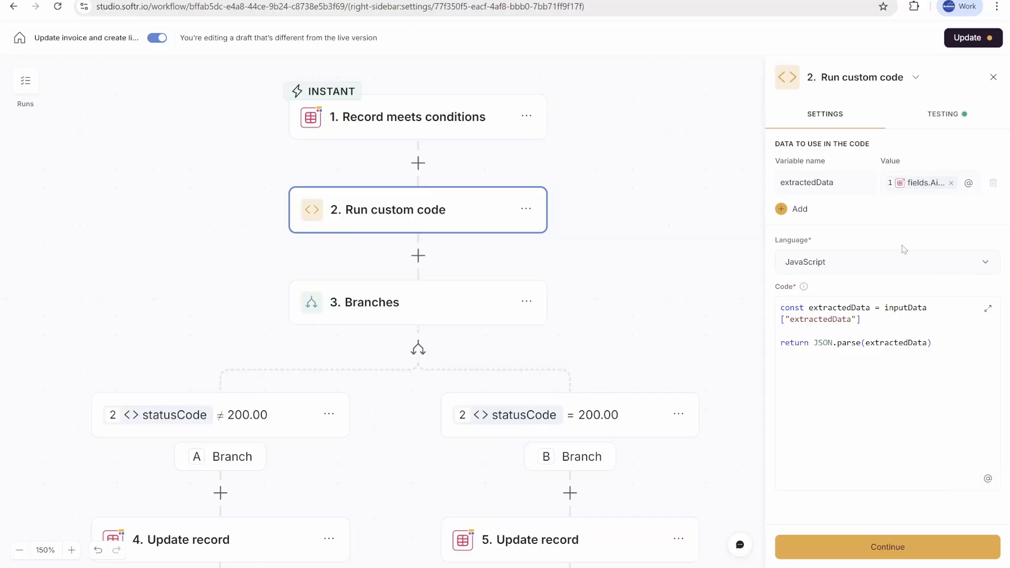
pyautogui.doubleClick(829, 319)
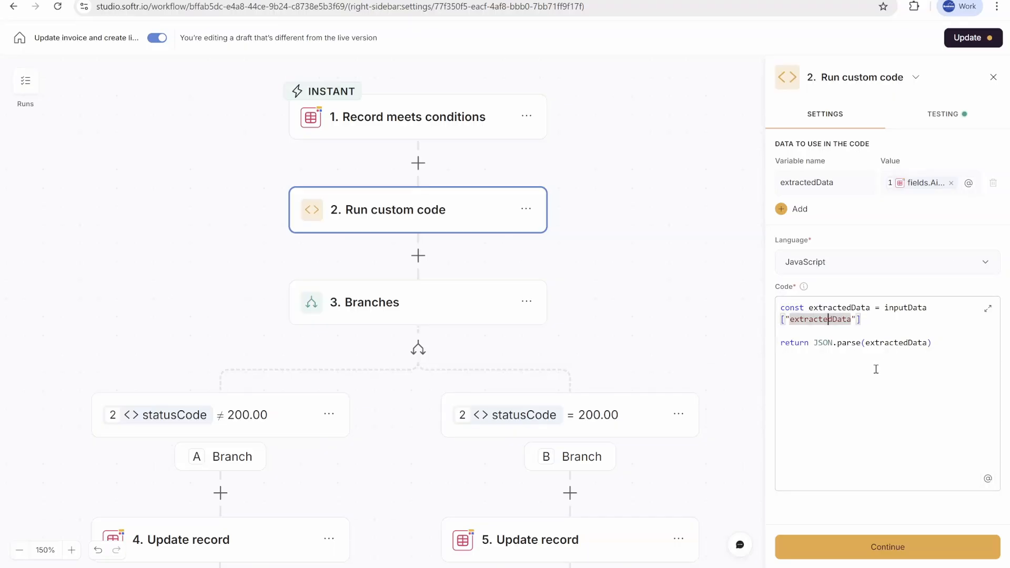
pyautogui.scroll(1, 552, 263)
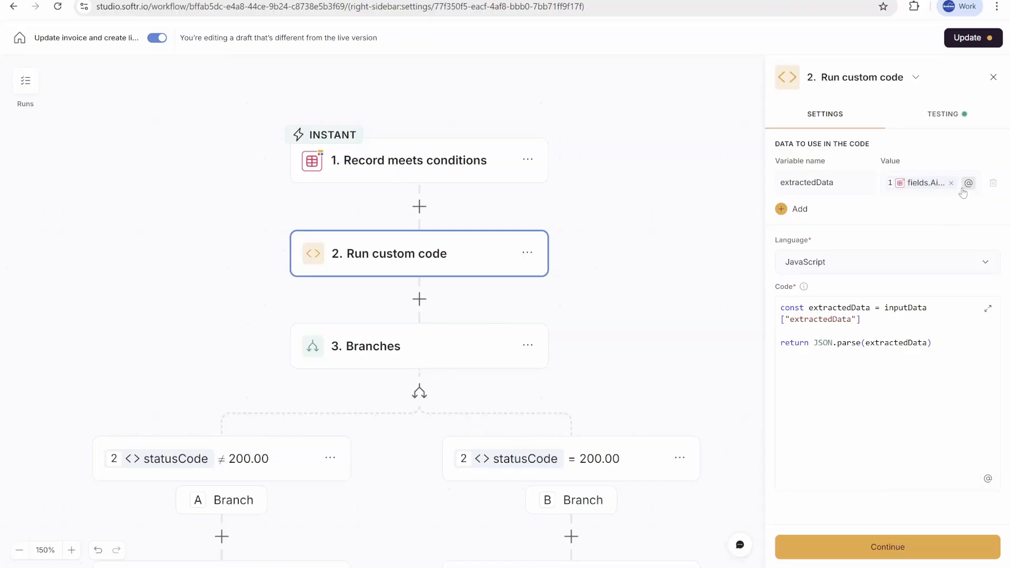
# Step: Review the Branches step and the settings of both Update record steps in the workflow
pyautogui.moveTo(940, 186)
pyautogui.scroll(-2, 631, 274)
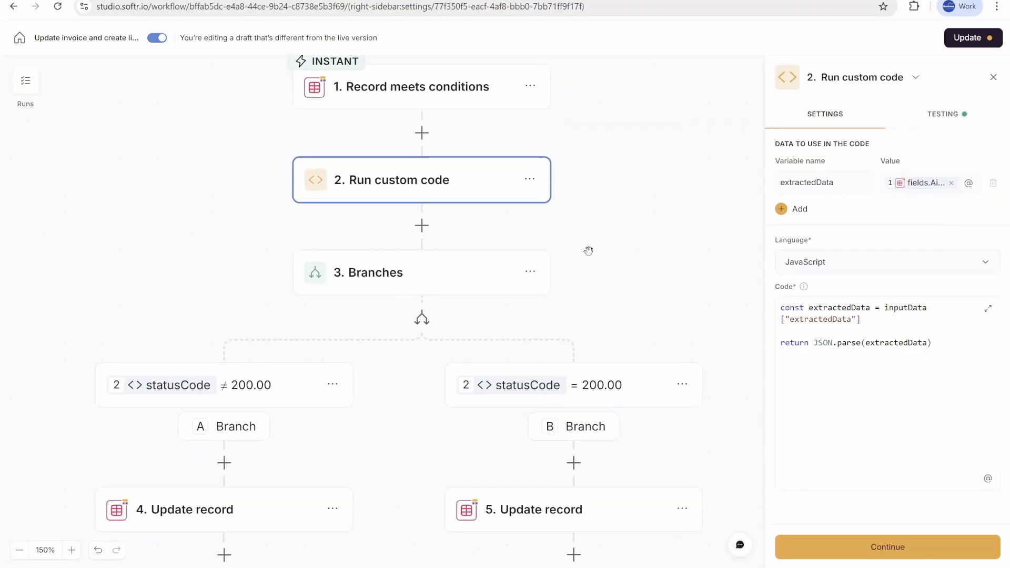
pyautogui.click(441, 268)
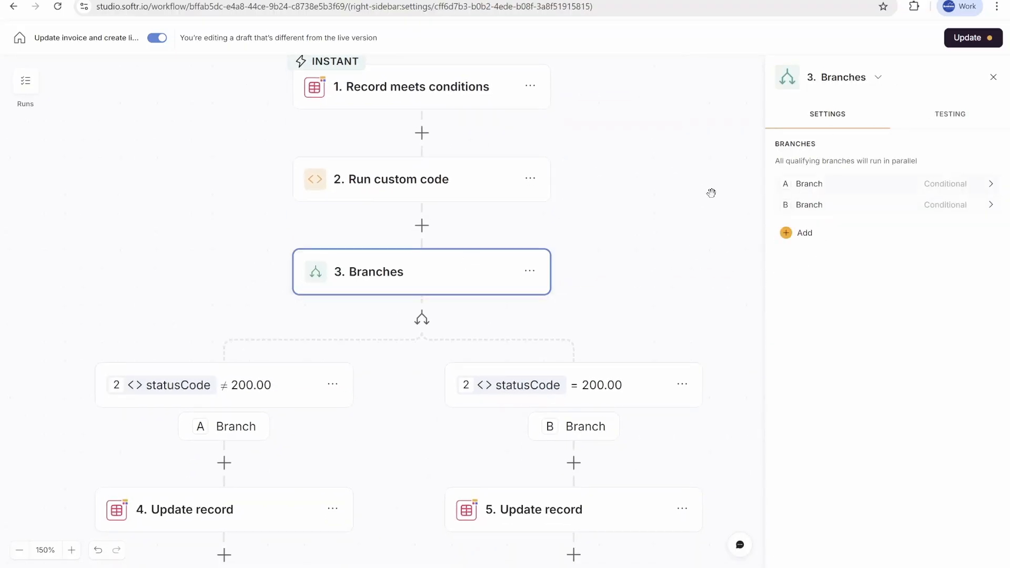
pyautogui.scroll(-3, 586, 282)
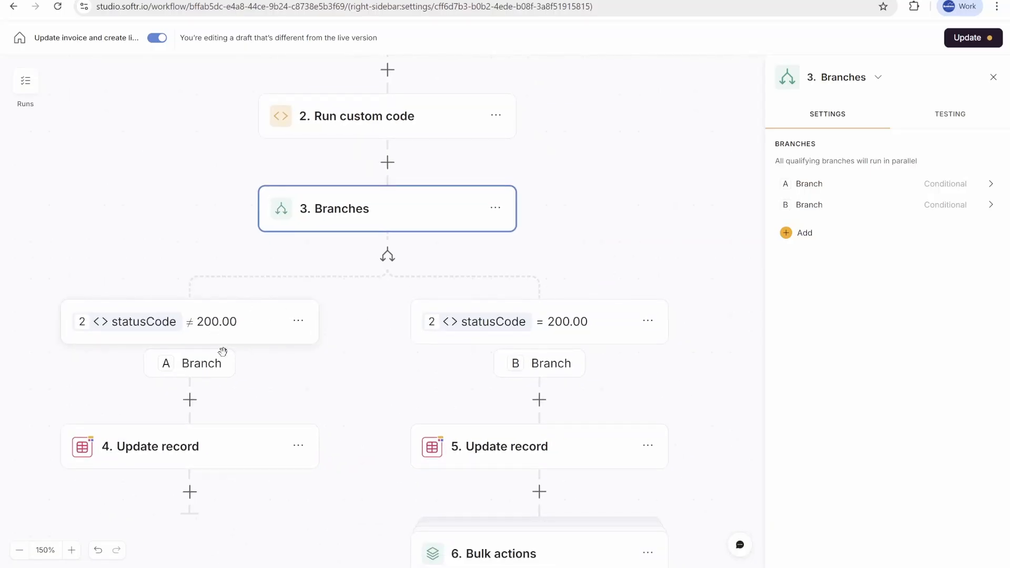
pyautogui.click(212, 455)
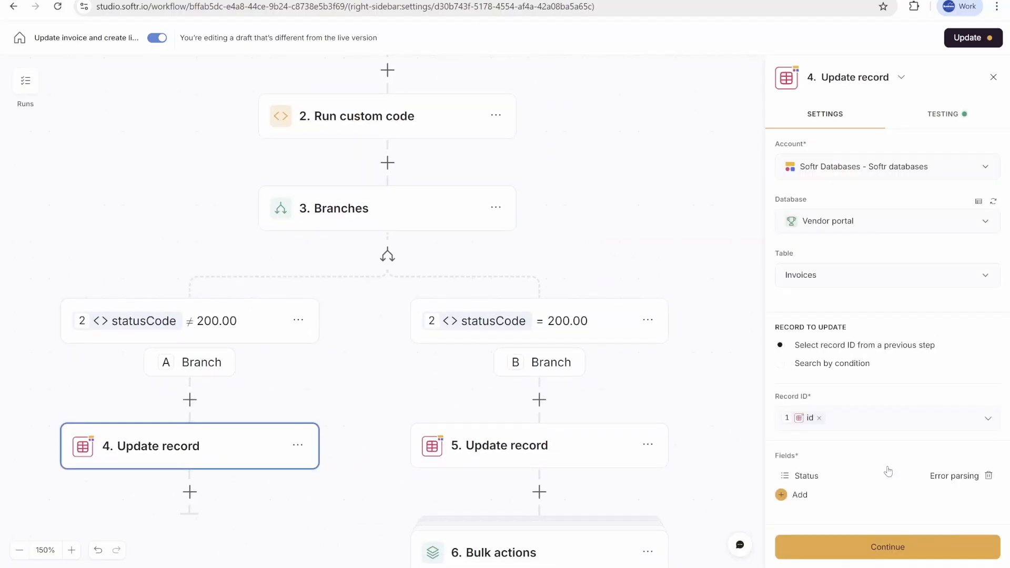
pyautogui.moveTo(754, 367); pyautogui.dragTo(545, 235)
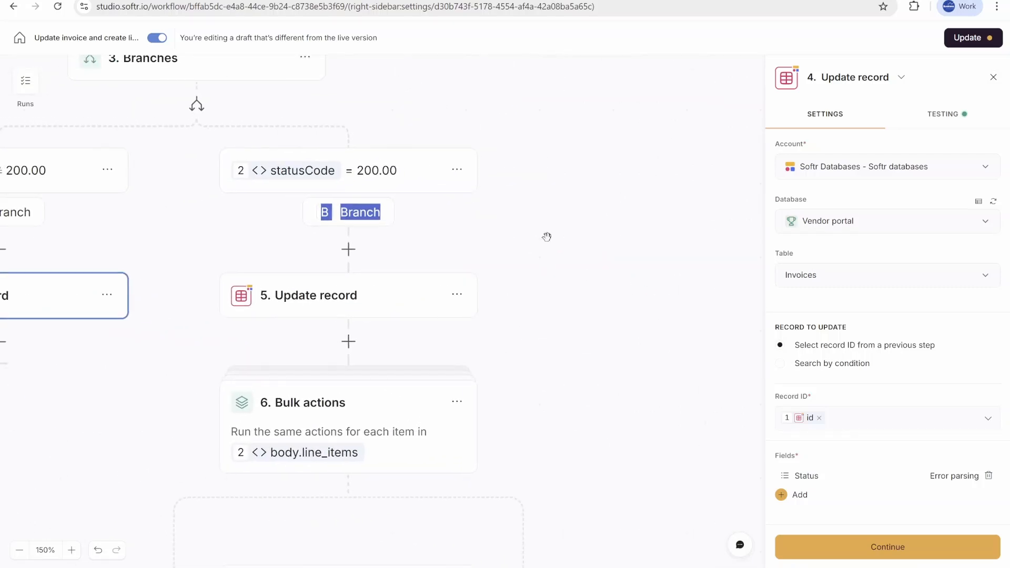
pyautogui.moveTo(604, 301); pyautogui.dragTo(663, 313)
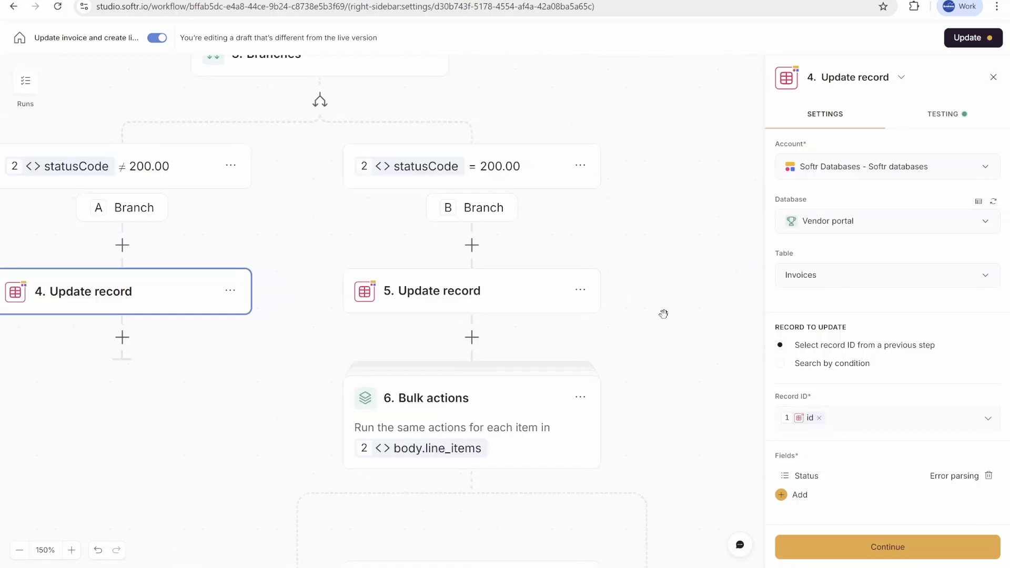
pyautogui.click(505, 282)
pyautogui.scroll(-2, 890, 343)
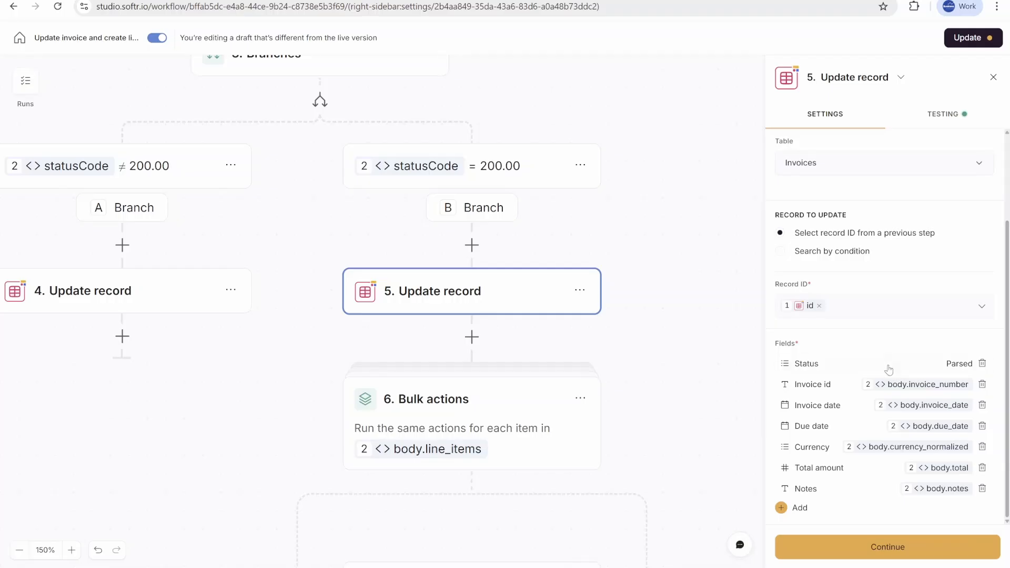
# Step: Add a Payment reference field to the parsed-branch Update record step, browse trigger data for it, and delete it again
pyautogui.click(791, 509)
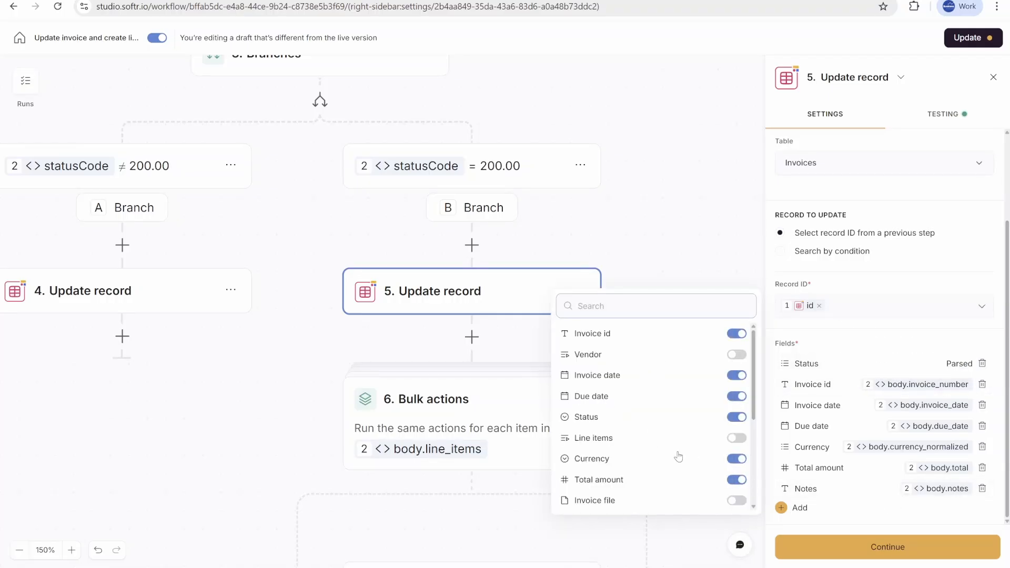
pyautogui.scroll(-3, 730, 441)
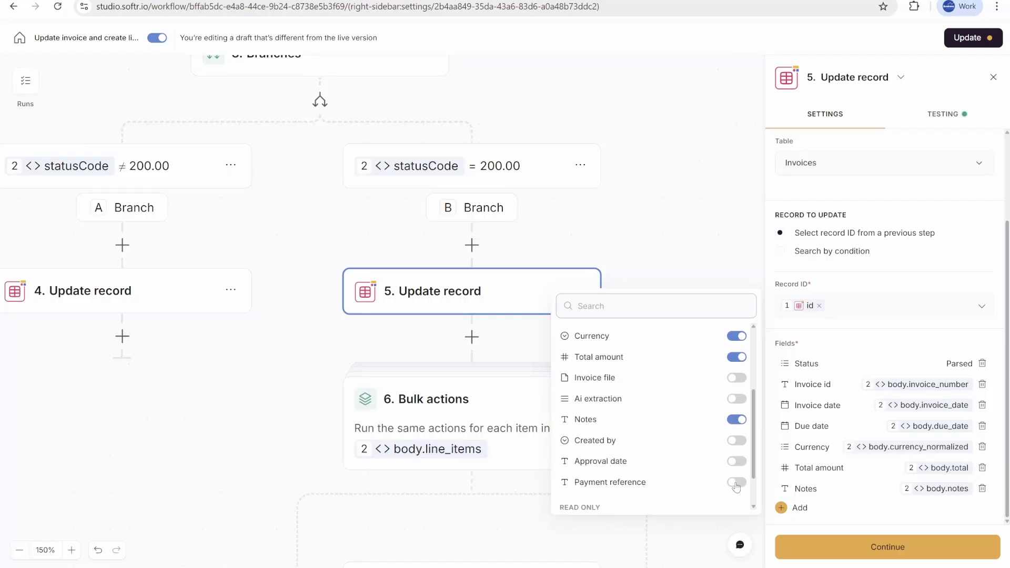
pyautogui.click(735, 482)
pyautogui.click(935, 513)
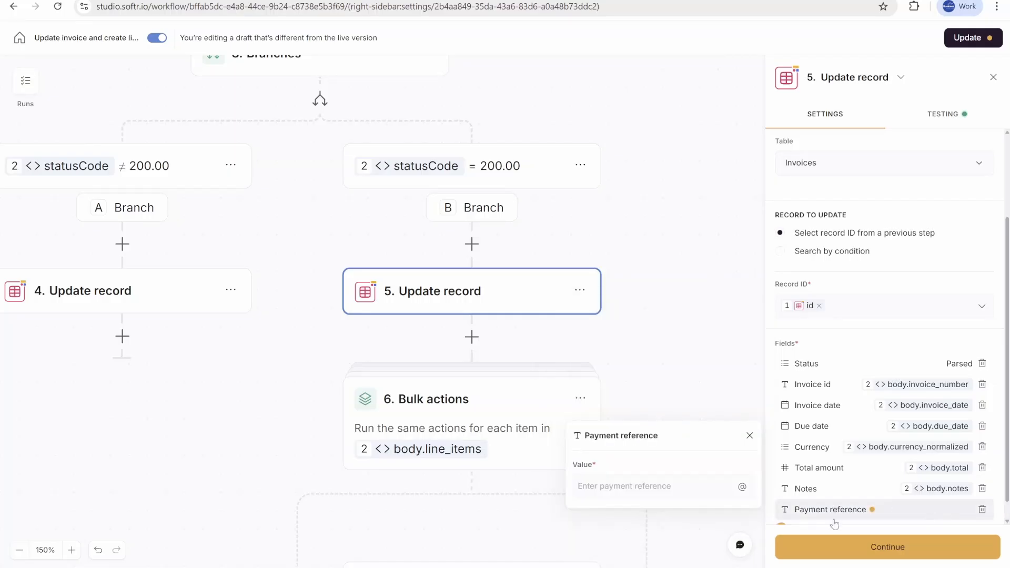
pyautogui.click(691, 489)
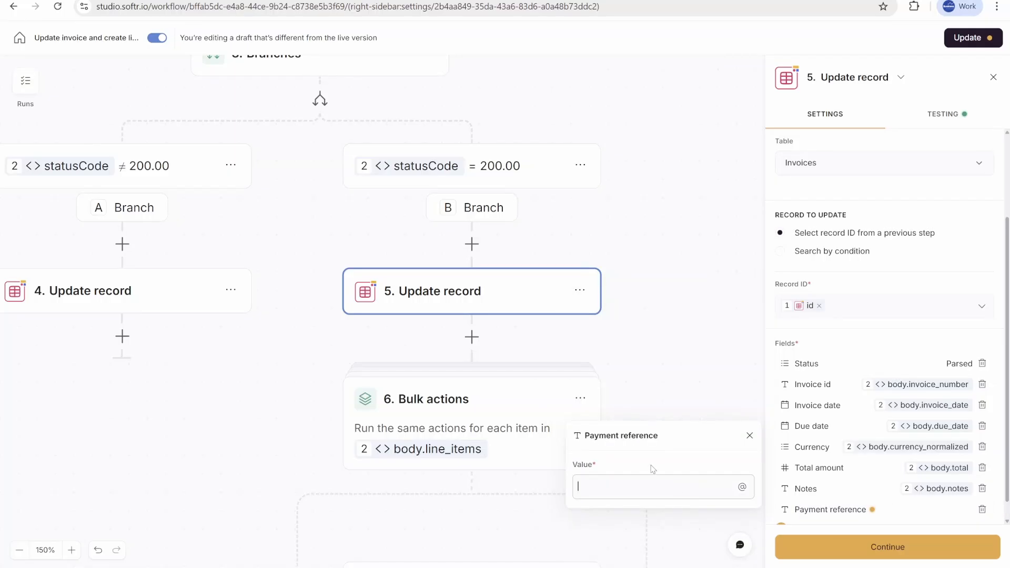
pyautogui.click(741, 487)
pyautogui.click(677, 431)
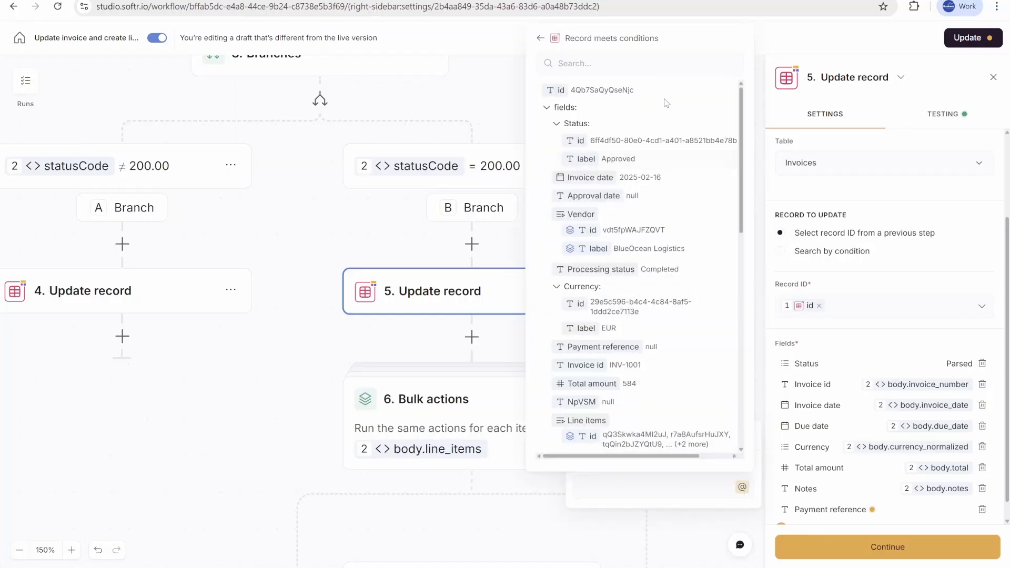
pyautogui.scroll(-5, 668, 400)
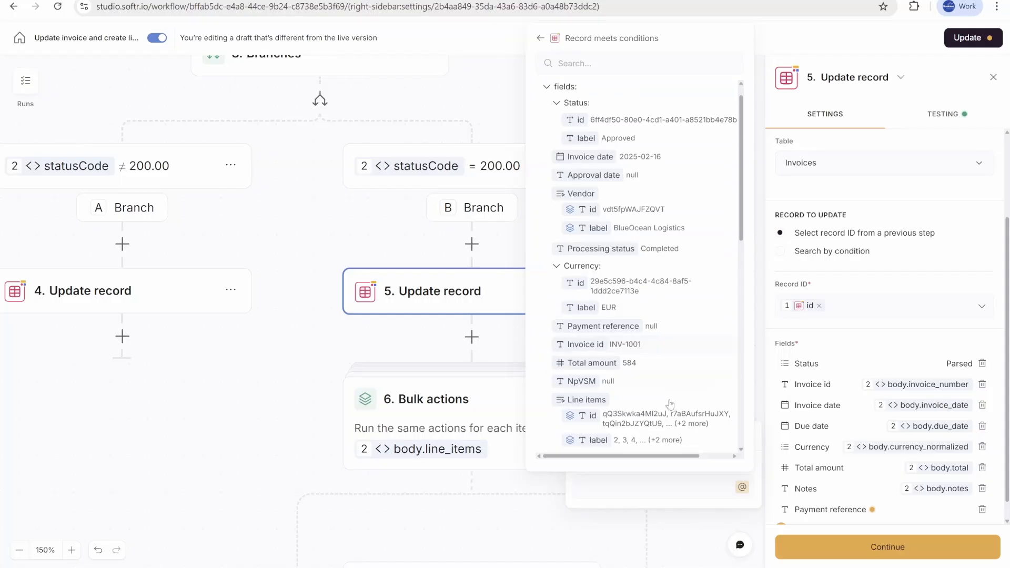
pyautogui.scroll(5, 667, 316)
pyautogui.scroll(-4, 647, 263)
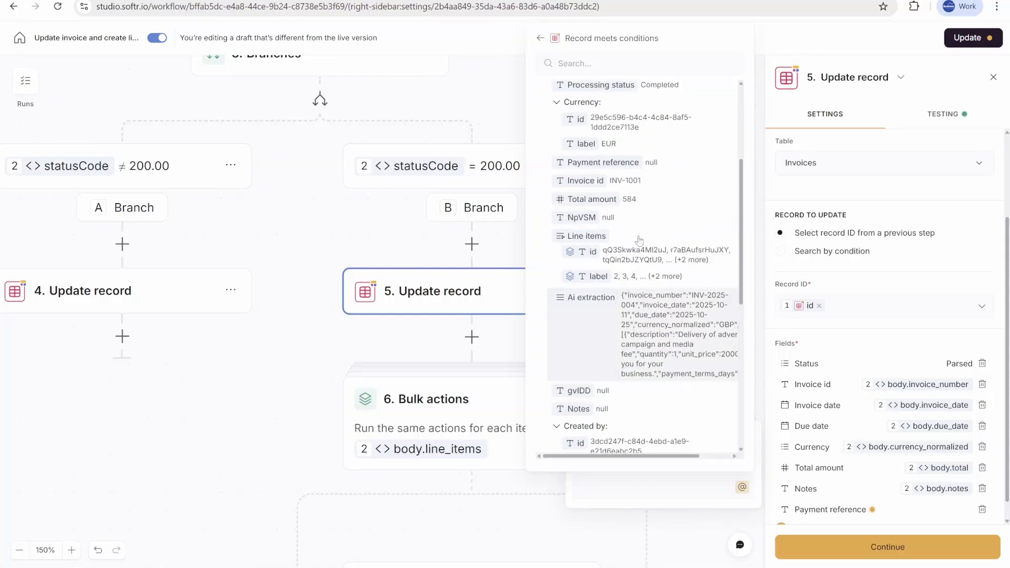
pyautogui.scroll(-1, 978, 489)
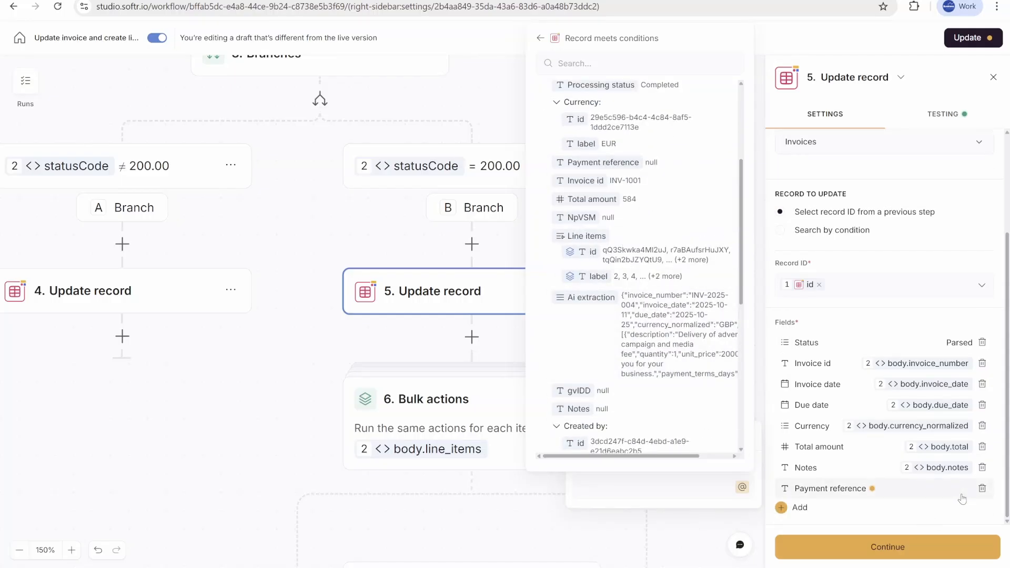
pyautogui.click(981, 489)
# Step: Test the parsed-branch Update record step again and review its output data
pyautogui.click(954, 548)
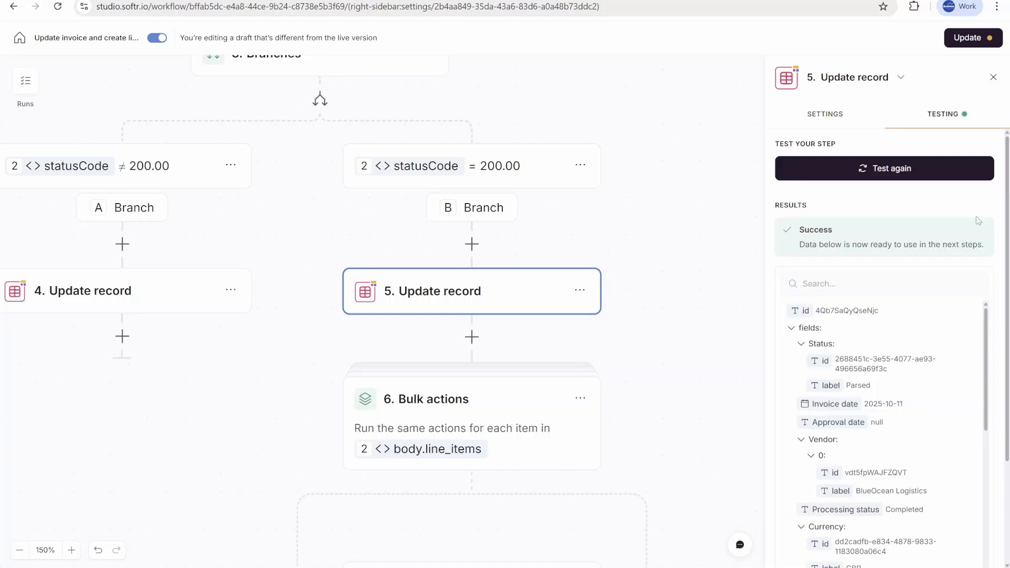
pyautogui.click(920, 178)
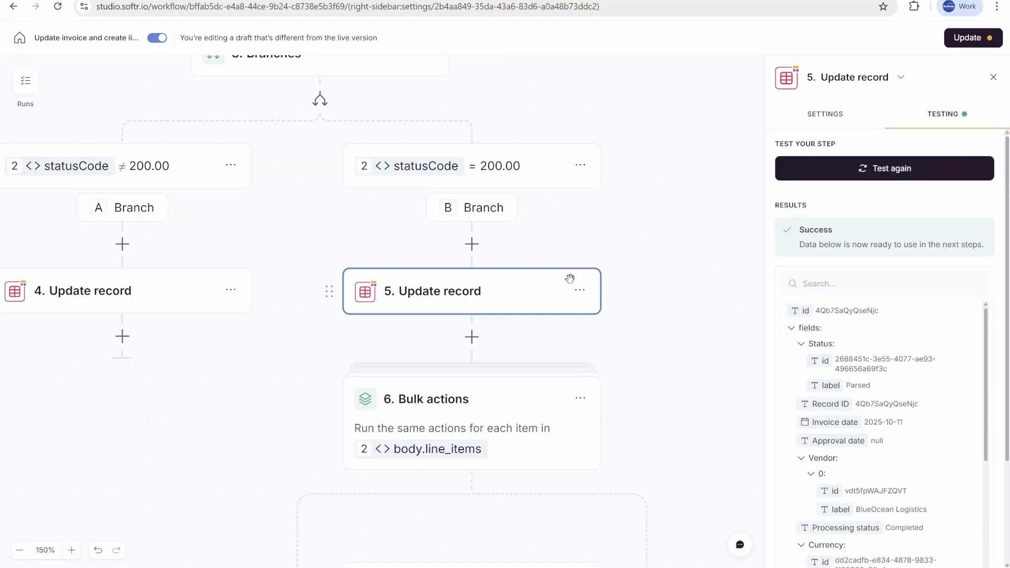
pyautogui.scroll(-5, 922, 480)
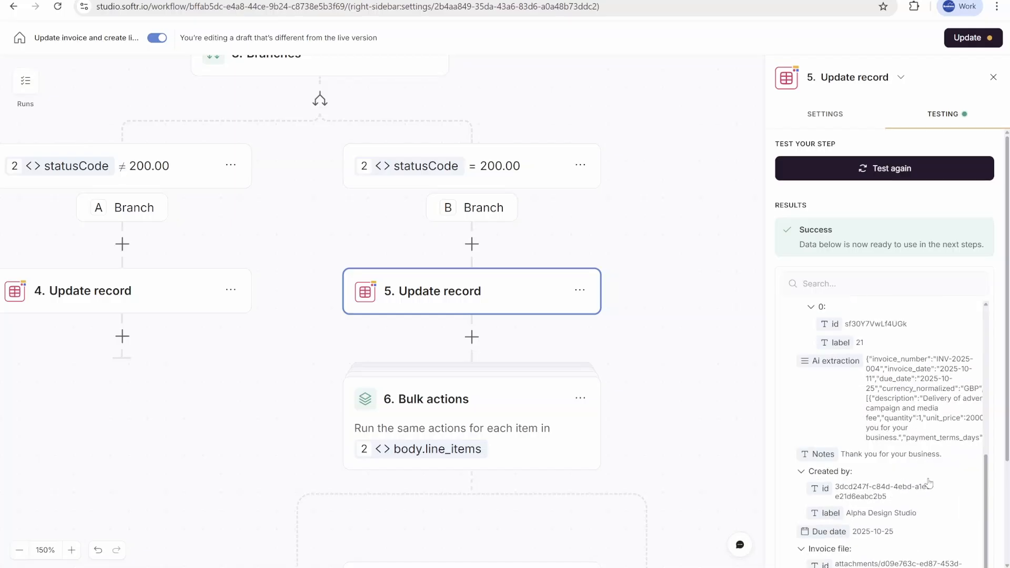
pyautogui.scroll(-5, 928, 482)
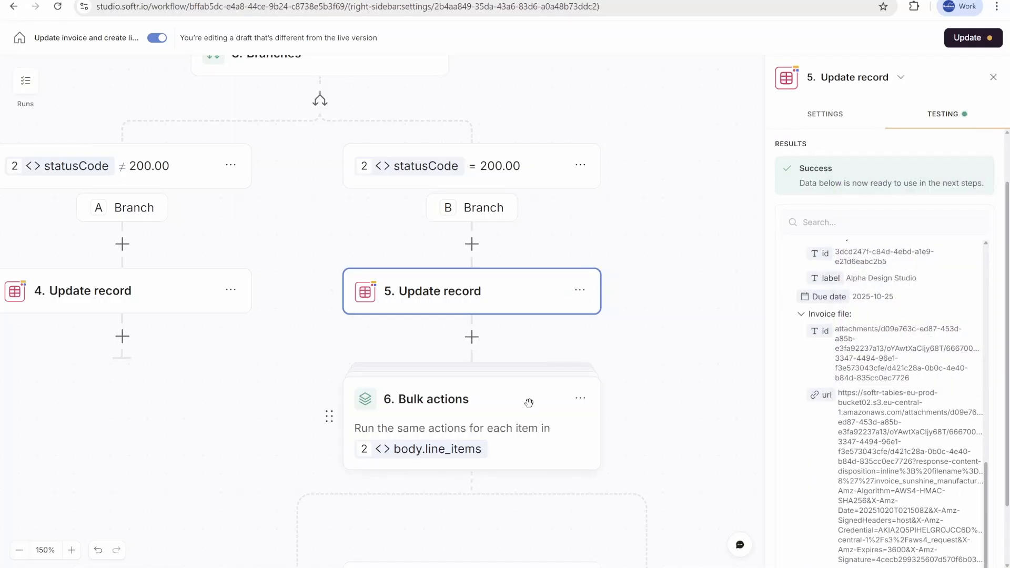
# Step: Open the Bulk actions step and review its body.line_items list setting
pyautogui.click(529, 402)
pyautogui.moveTo(705, 426); pyautogui.dragTo(679, 251)
pyautogui.moveTo(462, 266)
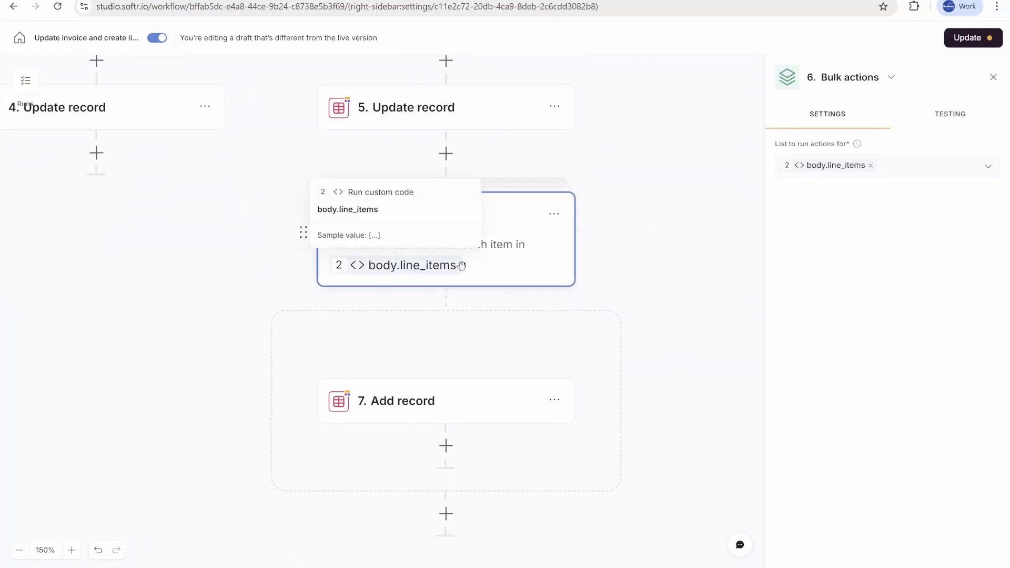
pyautogui.scroll(3, 523, 325)
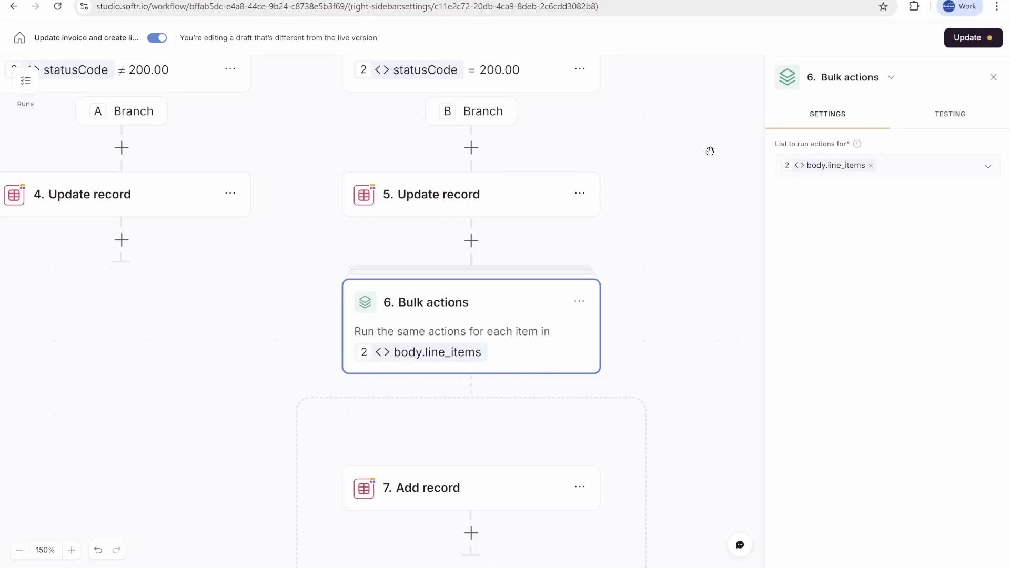
pyautogui.moveTo(710, 153); pyautogui.dragTo(685, 369)
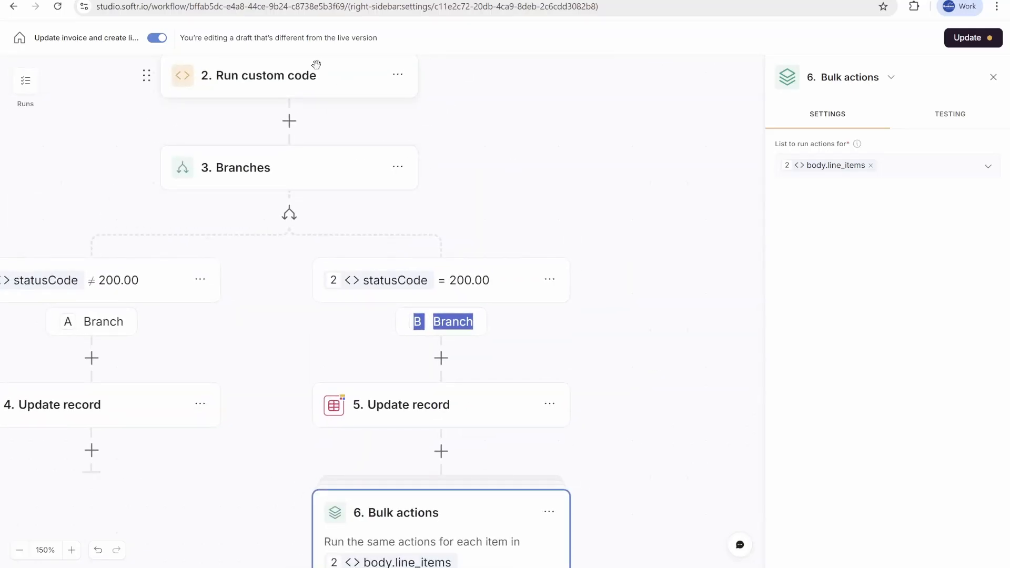
pyautogui.scroll(-6, 644, 396)
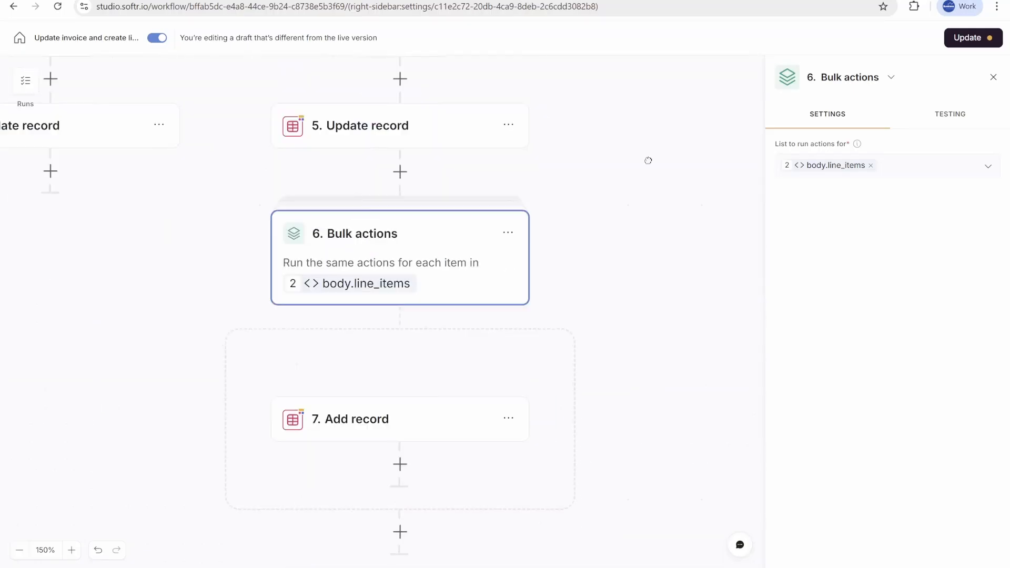
# Step: Check the new invoice's Status and Line items in the Invoices table and open the invoice in the portal
pyautogui.click(427, 400)
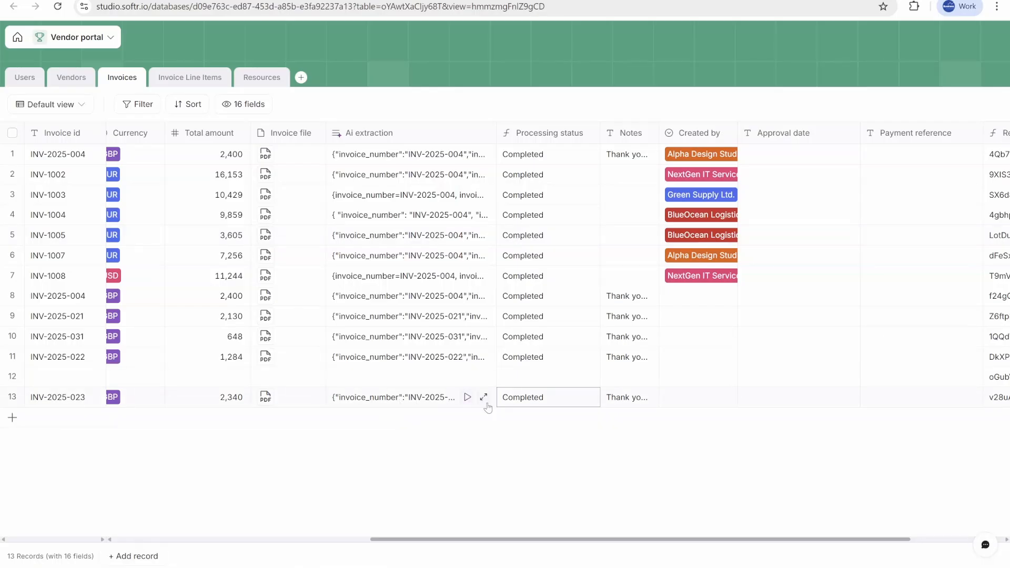
pyautogui.click(651, 398)
pyautogui.hscroll(-5, 432, 405)
pyautogui.hscroll(-3, 432, 405)
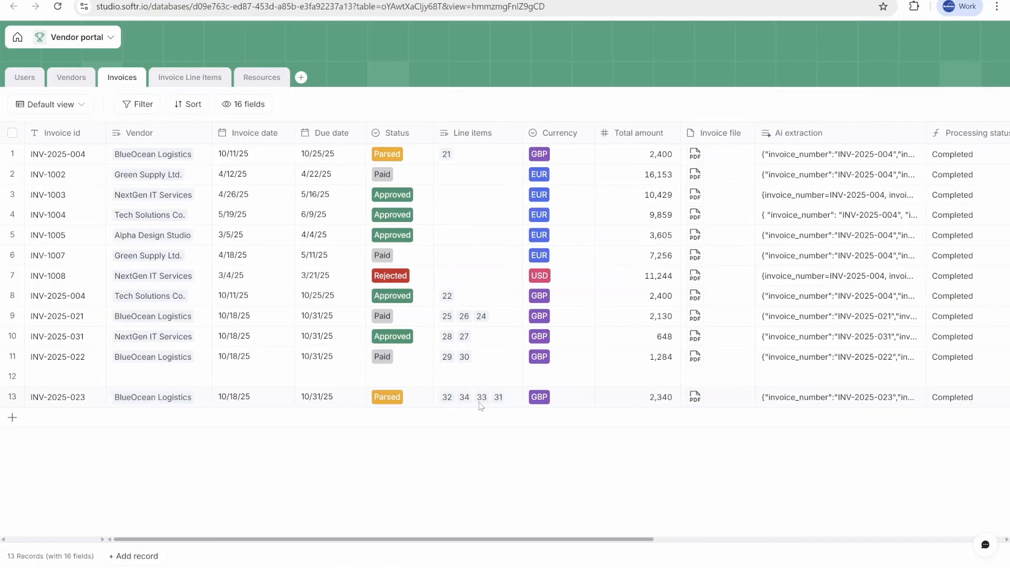
pyautogui.click(519, 405)
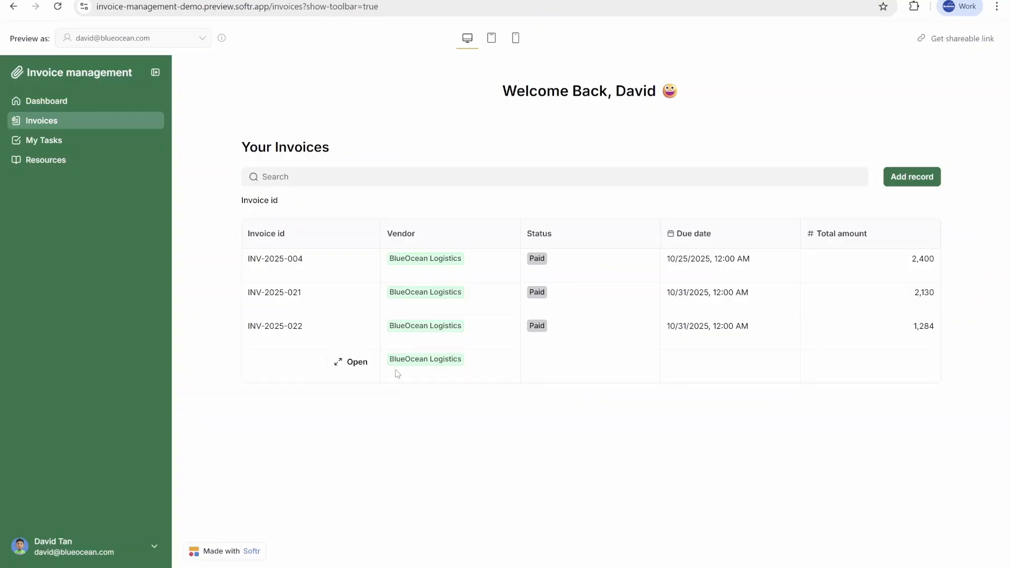
pyautogui.click(357, 363)
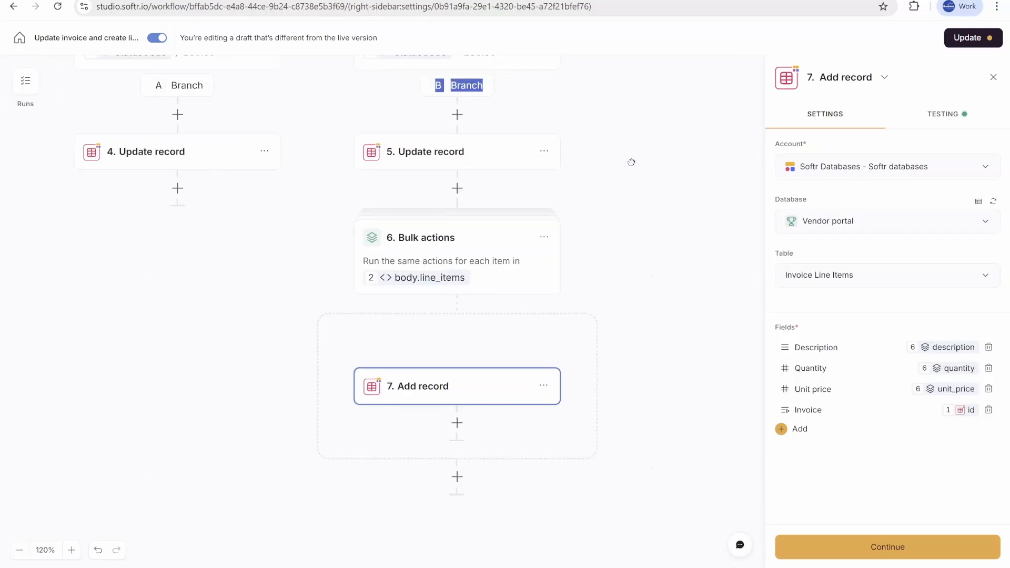
# Step: Open the workflow's Runs history and inspect the step outputs of the latest run
pyautogui.moveTo(631, 162); pyautogui.dragTo(281, 182)
pyautogui.moveTo(158, 167); pyautogui.dragTo(389, 244)
pyautogui.click(25, 80)
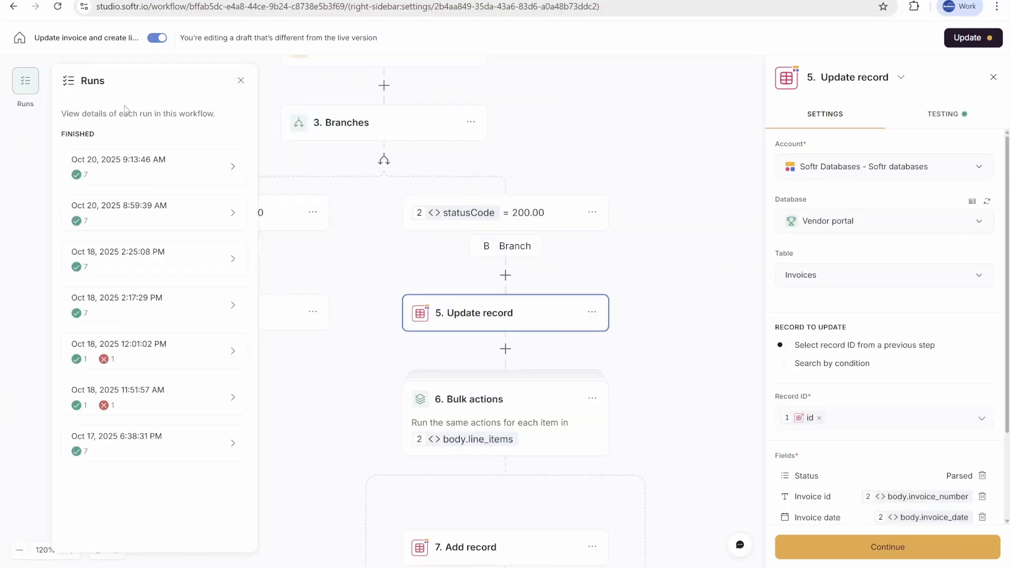
pyautogui.click(183, 174)
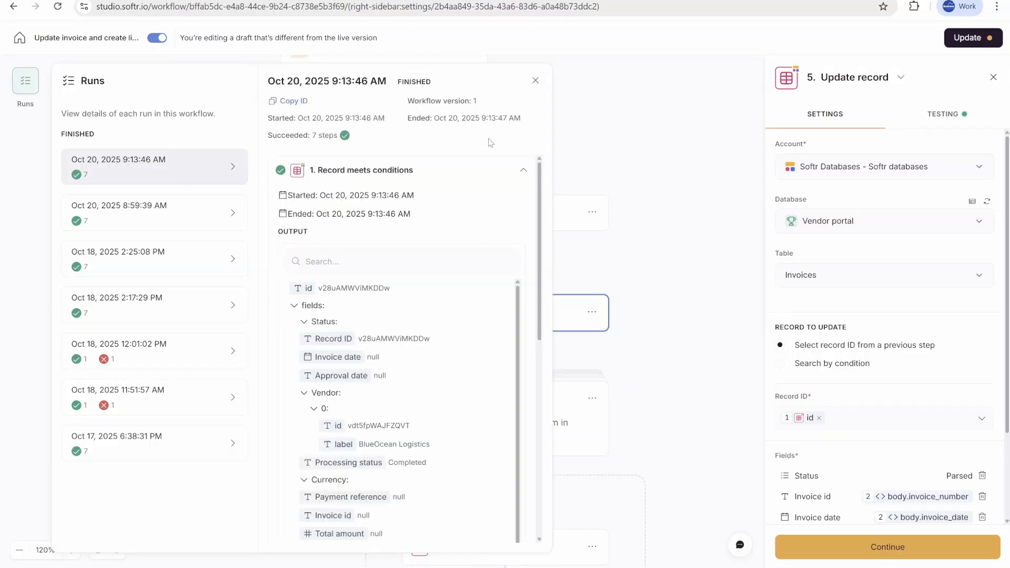
pyautogui.click(521, 168)
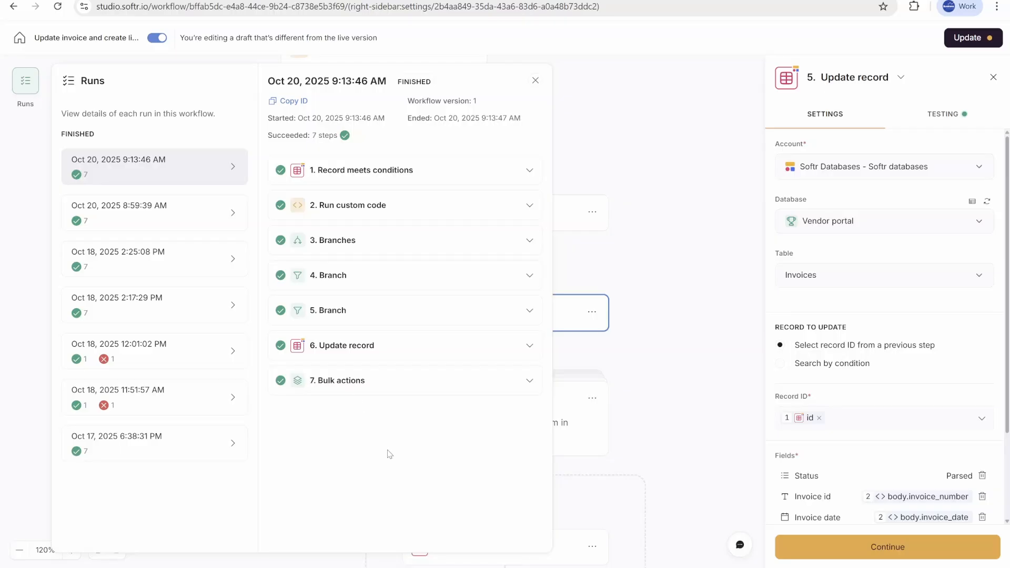
pyautogui.click(428, 176)
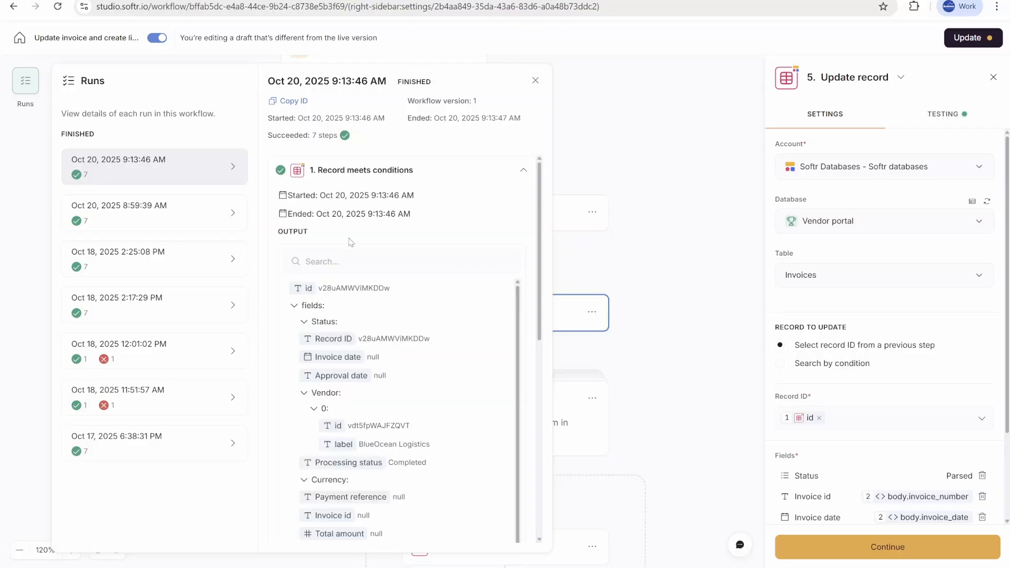
pyautogui.click(454, 170)
pyautogui.click(388, 217)
pyautogui.scroll(-10, 376, 421)
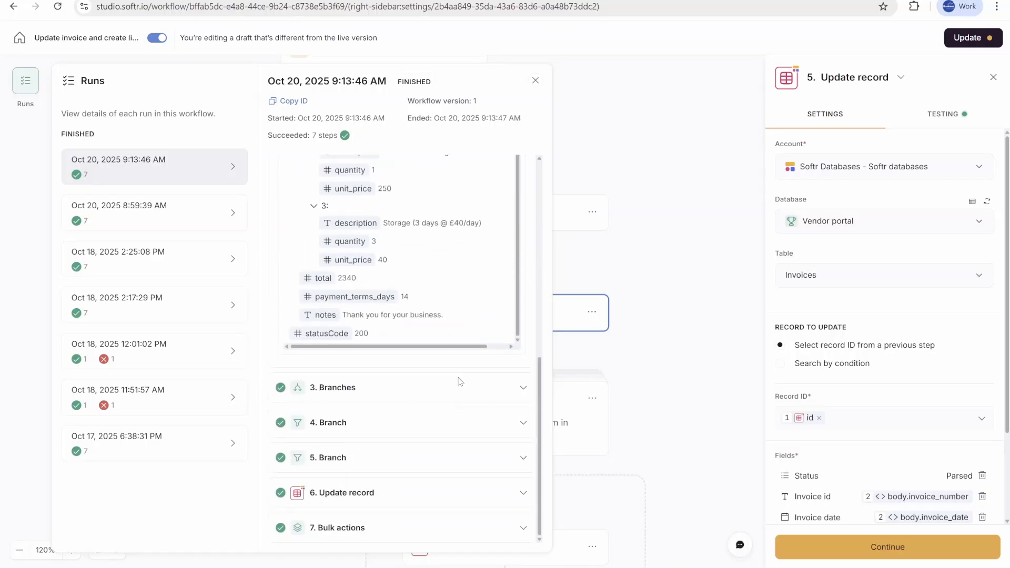
pyautogui.click(375, 390)
pyautogui.scroll(-10, 428, 416)
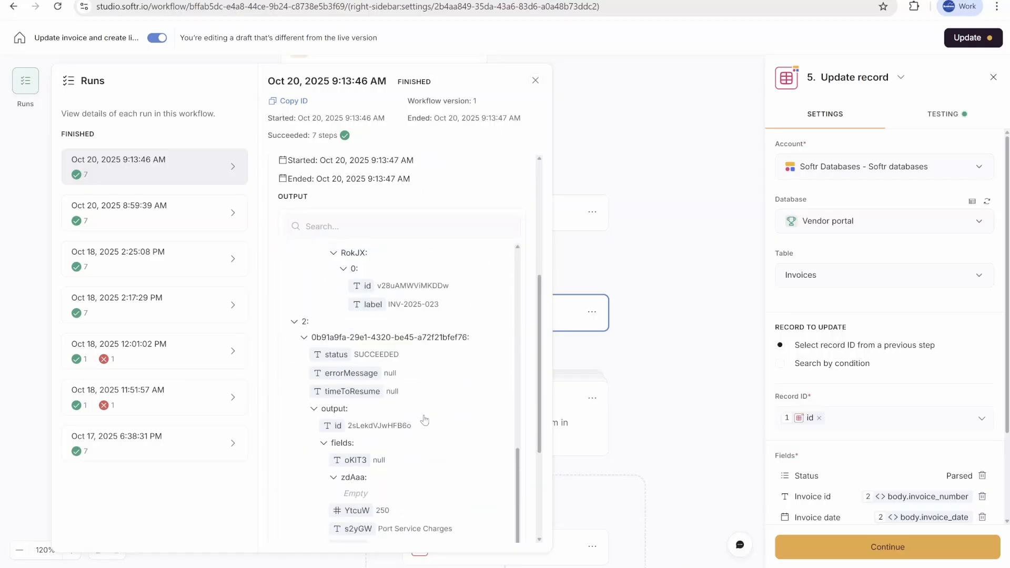
pyautogui.scroll(-3, 427, 416)
pyautogui.scroll(1, 422, 392)
# Step: Switch to the portal's invoice details page and preview it as an internal user instead of the vendor
pyautogui.click(621, 148)
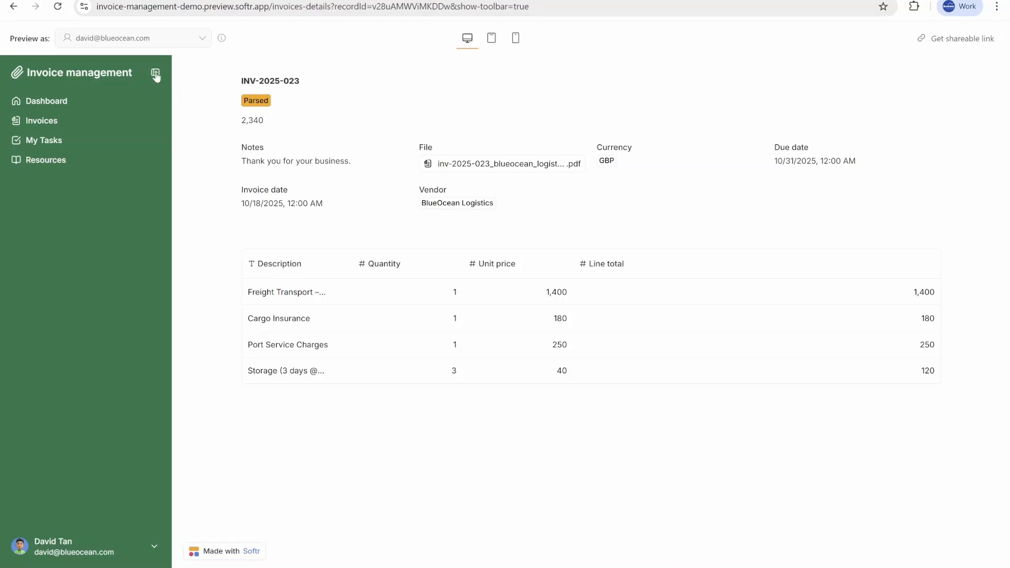
pyautogui.click(148, 40)
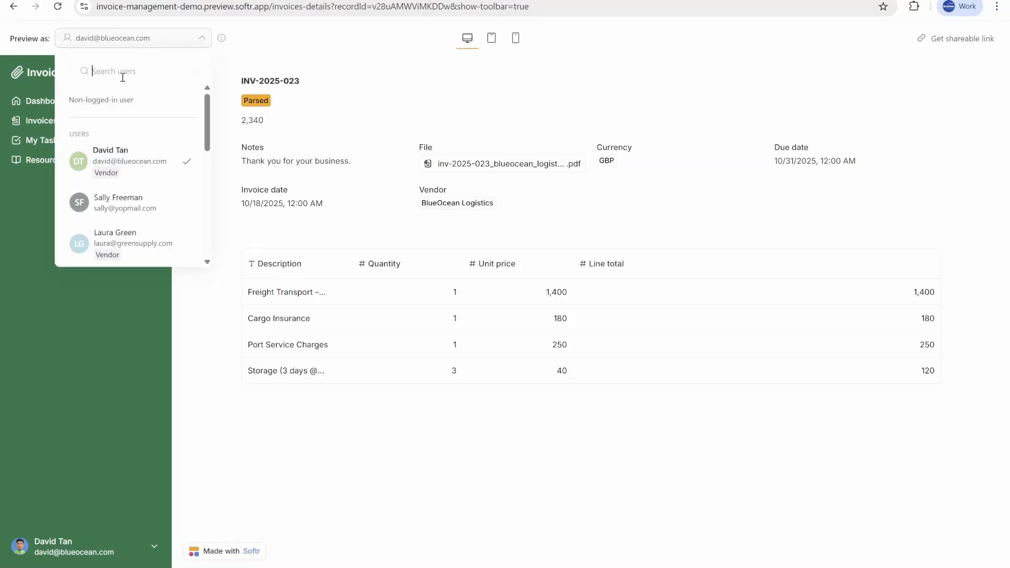
pyautogui.write('su')
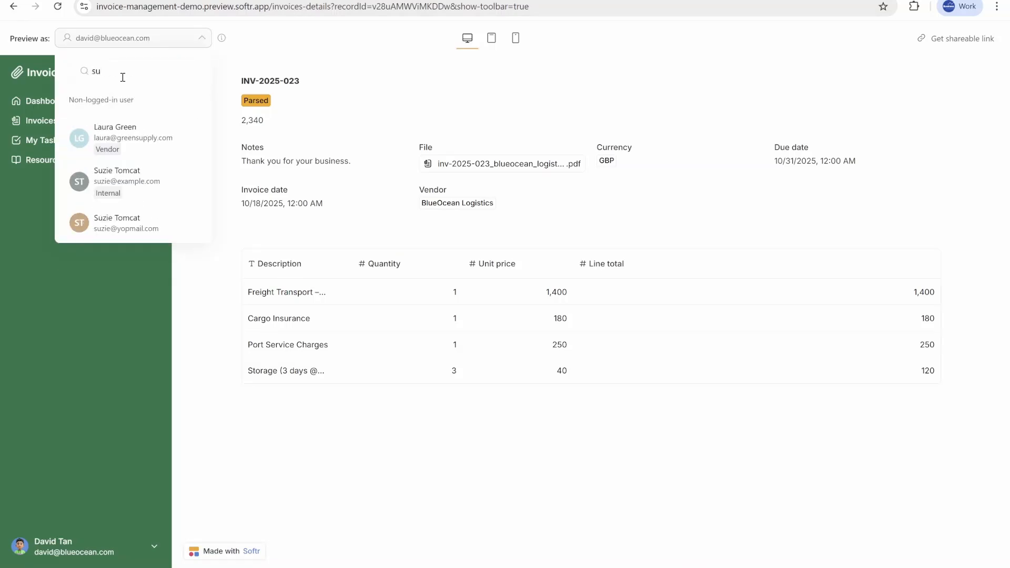
pyautogui.click(115, 202)
pyautogui.click(604, 363)
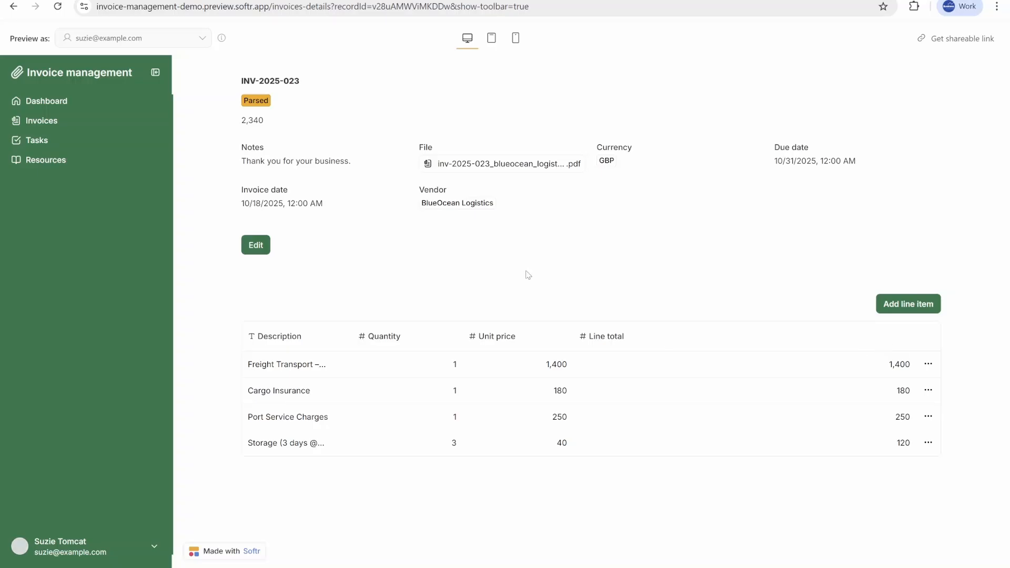
# Step: Open the invoice's attached PDF file and compare it with the extracted invoice details
pyautogui.click(557, 167)
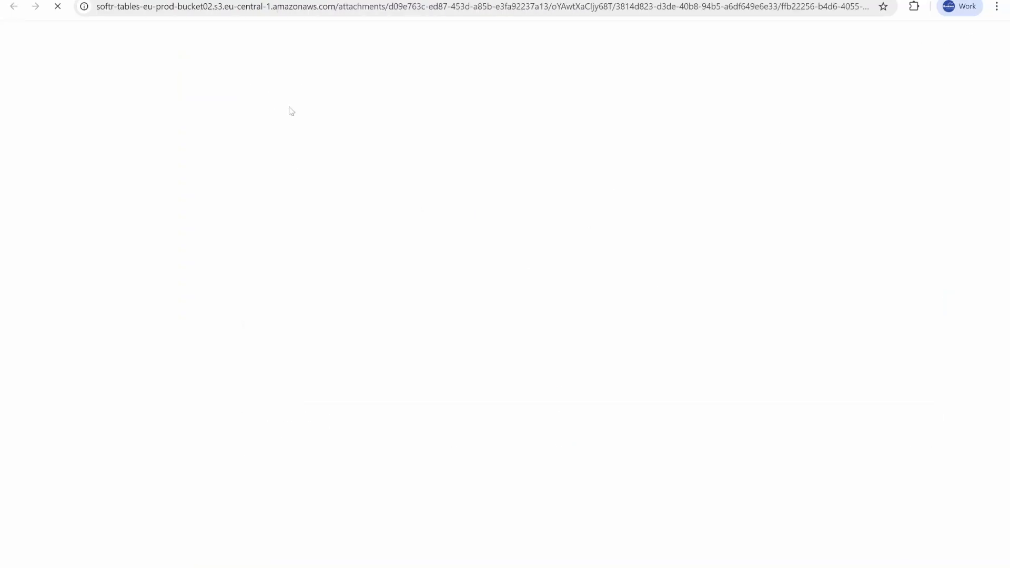
pyautogui.hotkey('ctrl', 'w')
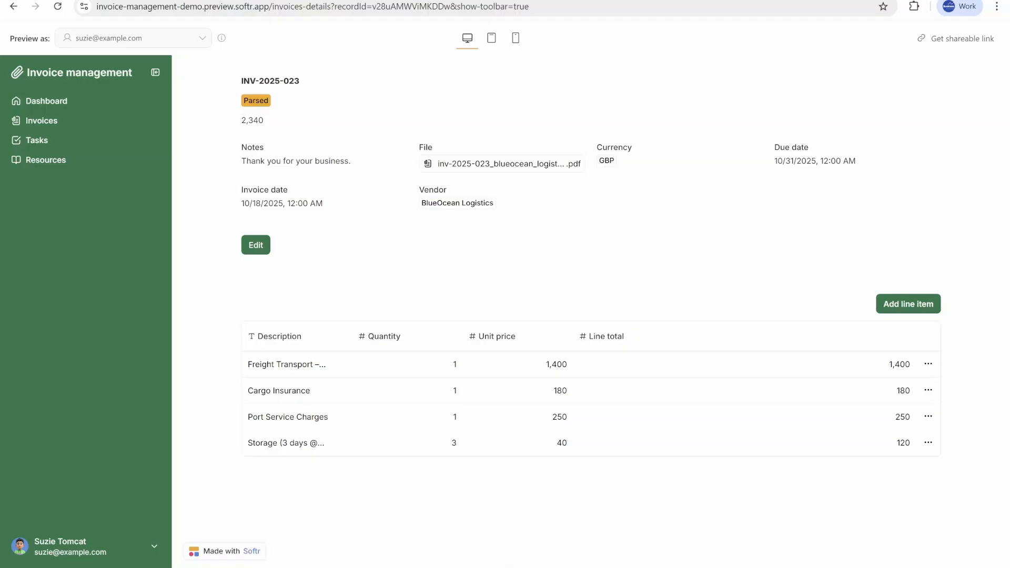
pyautogui.click(348, 0)
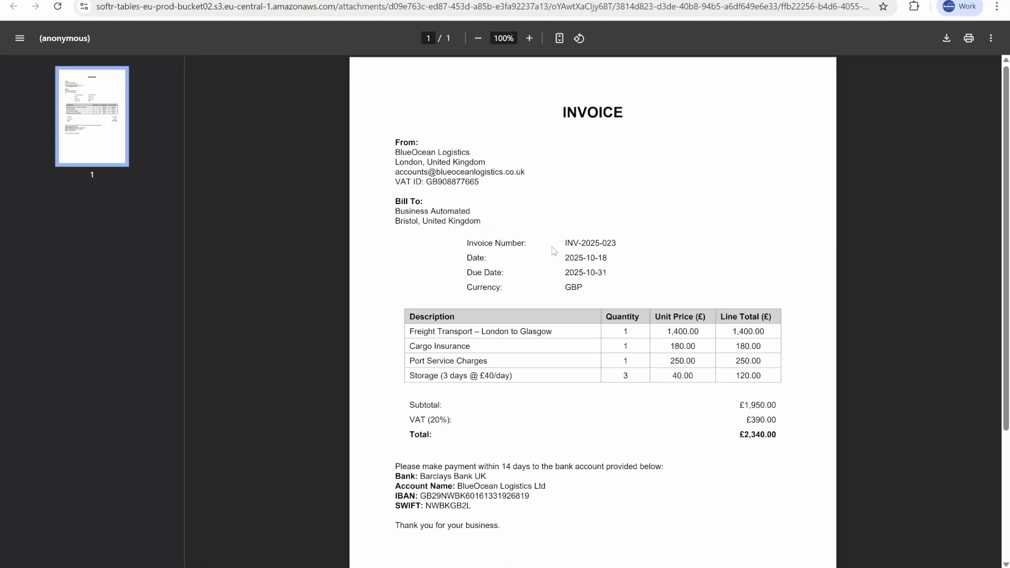
pyautogui.scroll(-3, 622, 495)
pyautogui.scroll(3, 625, 470)
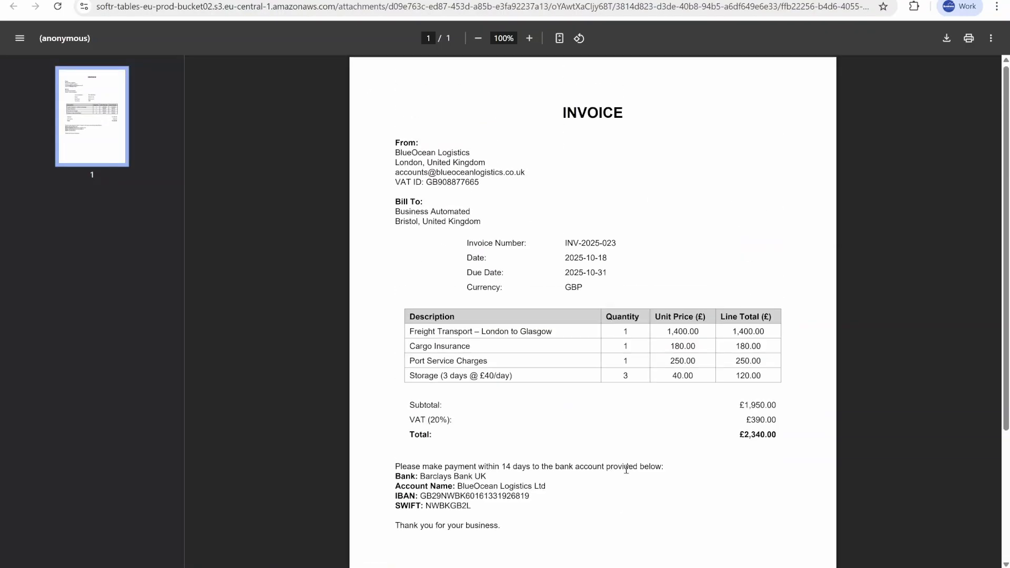
pyautogui.click(236, 1)
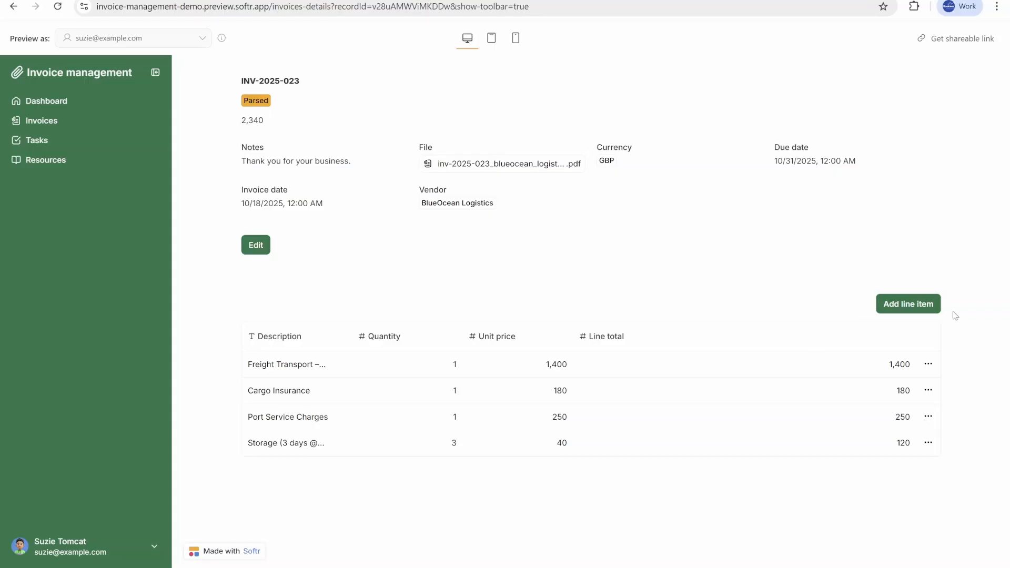
# Step: Try to add a line item to the invoice, then close the dialog
pyautogui.click(929, 310)
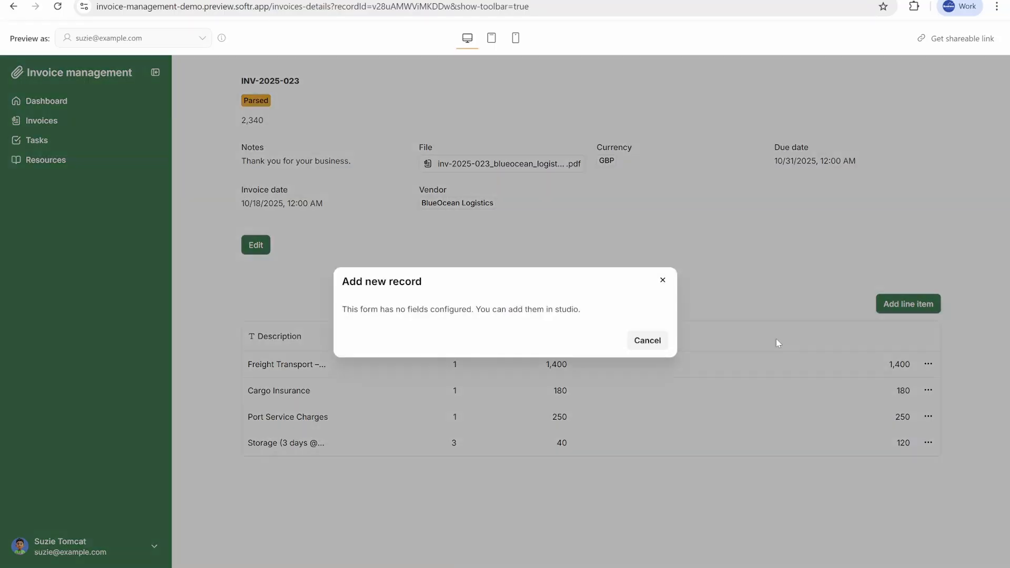
pyautogui.click(663, 280)
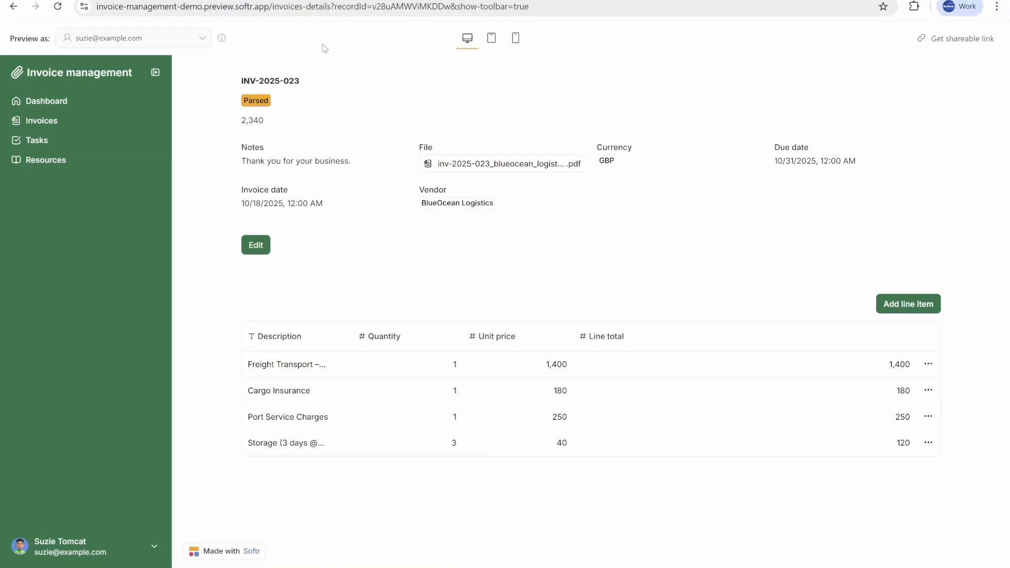
pyautogui.click(331, 1)
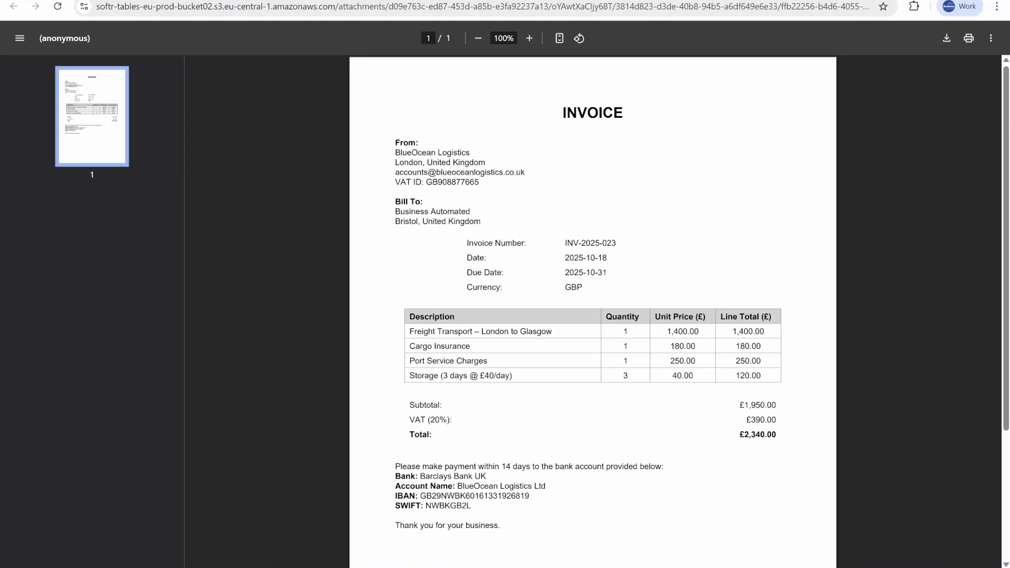
pyautogui.click(211, 1)
# Step: Open the invoice's edit form, review the Status options, and cancel without saving
pyautogui.click(256, 246)
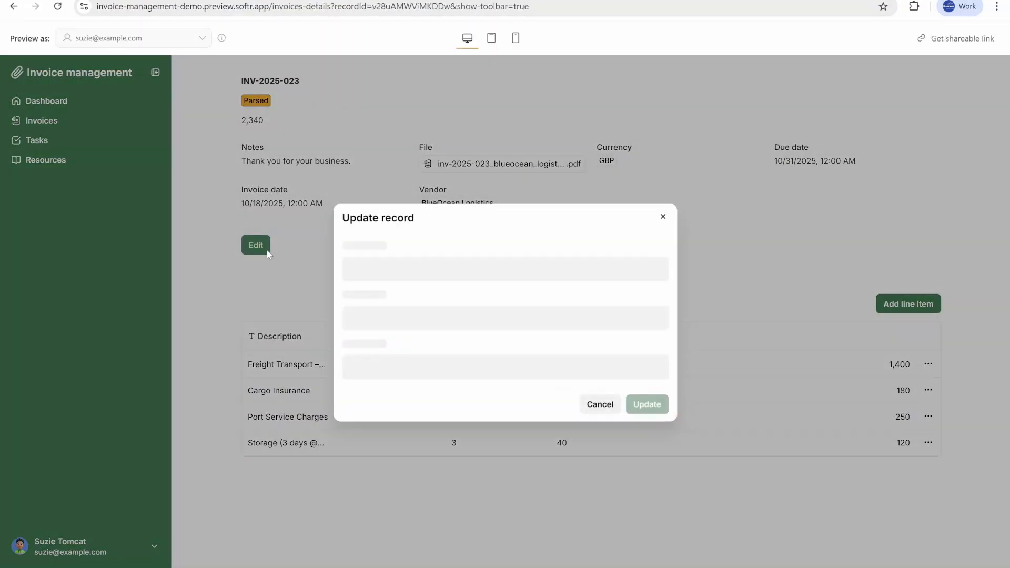
pyautogui.click(476, 267)
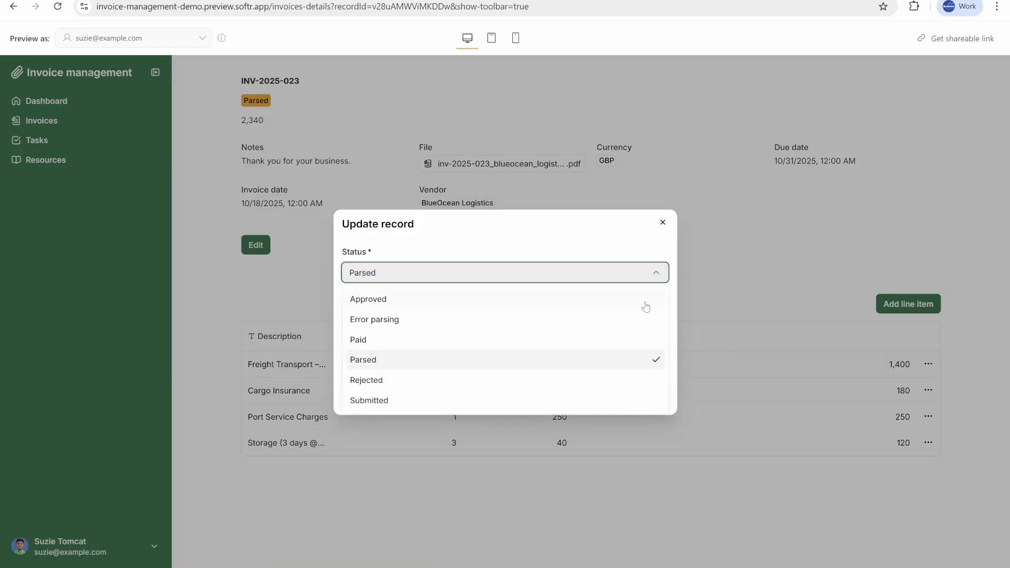
pyautogui.click(401, 266)
pyautogui.click(604, 379)
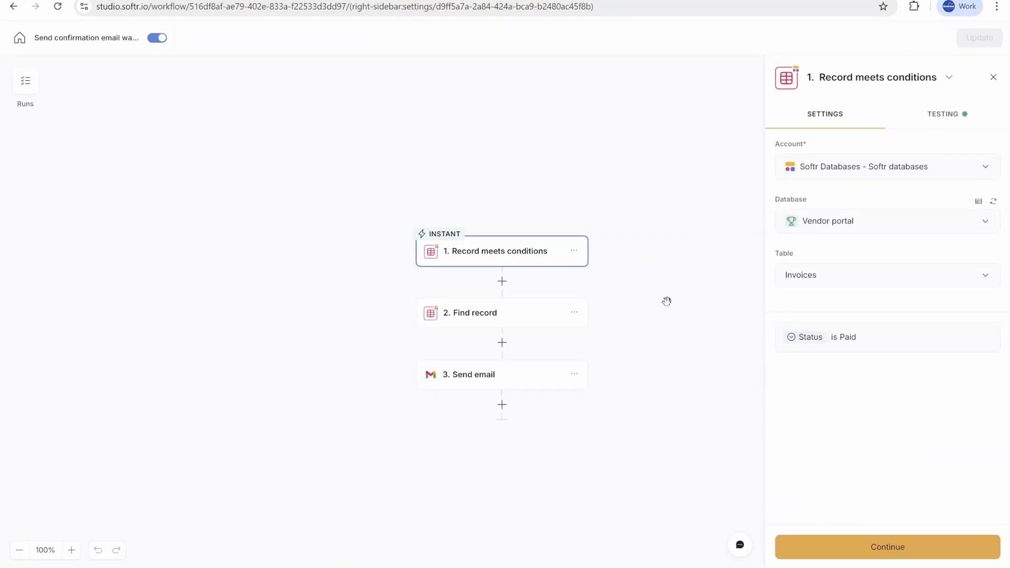
# Step: Open the Send confirmation email workflow and review its Find record and Send email step settings
pyautogui.scroll(5, 629, 320)
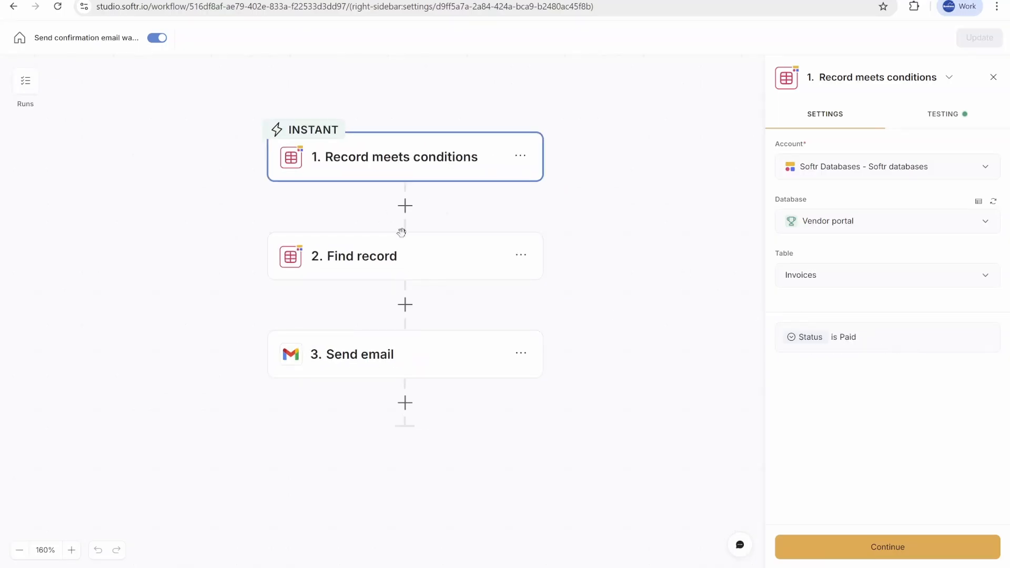
pyautogui.click(444, 257)
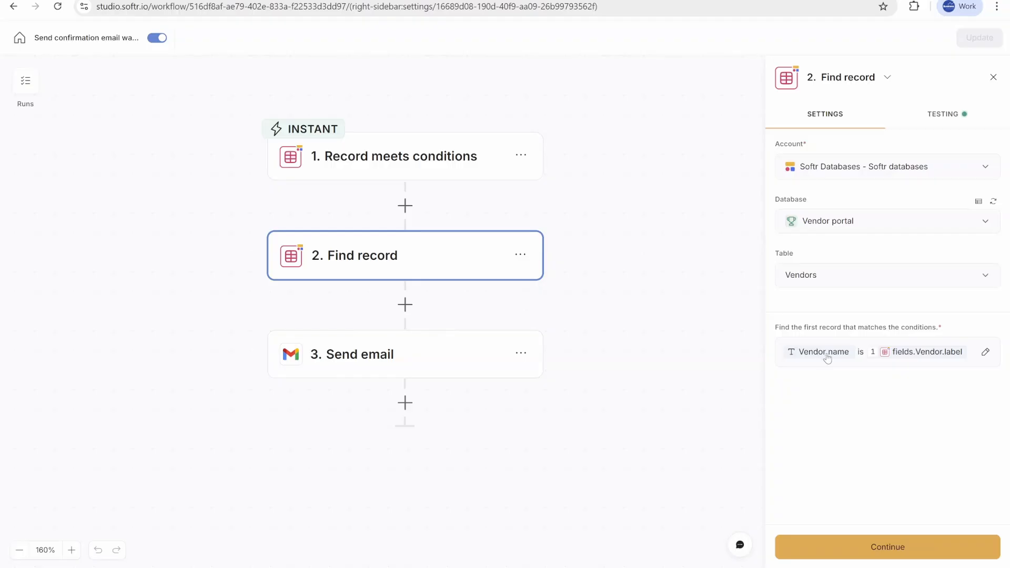
pyautogui.moveTo(955, 356)
pyautogui.click(452, 358)
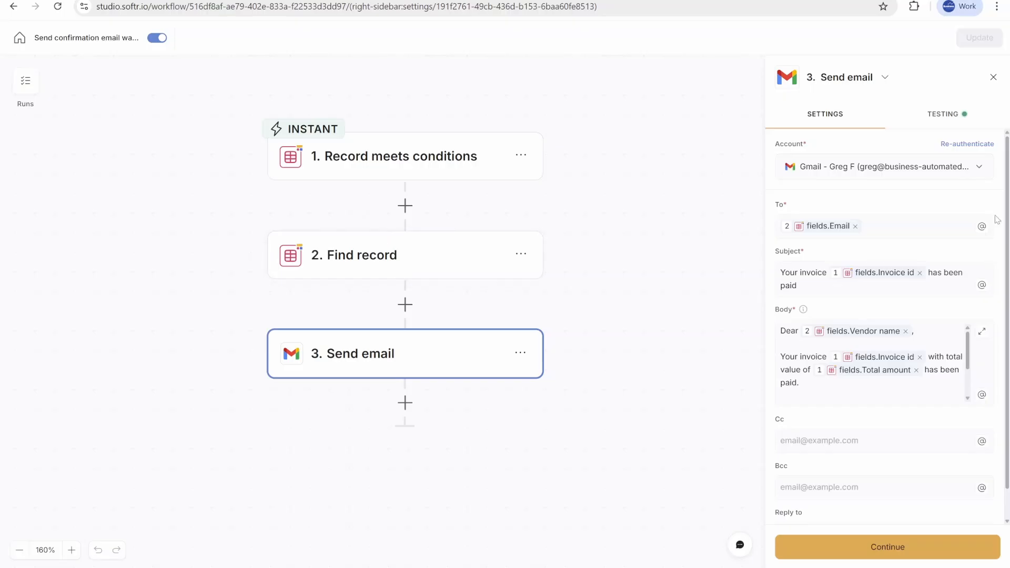
pyautogui.click(852, 290)
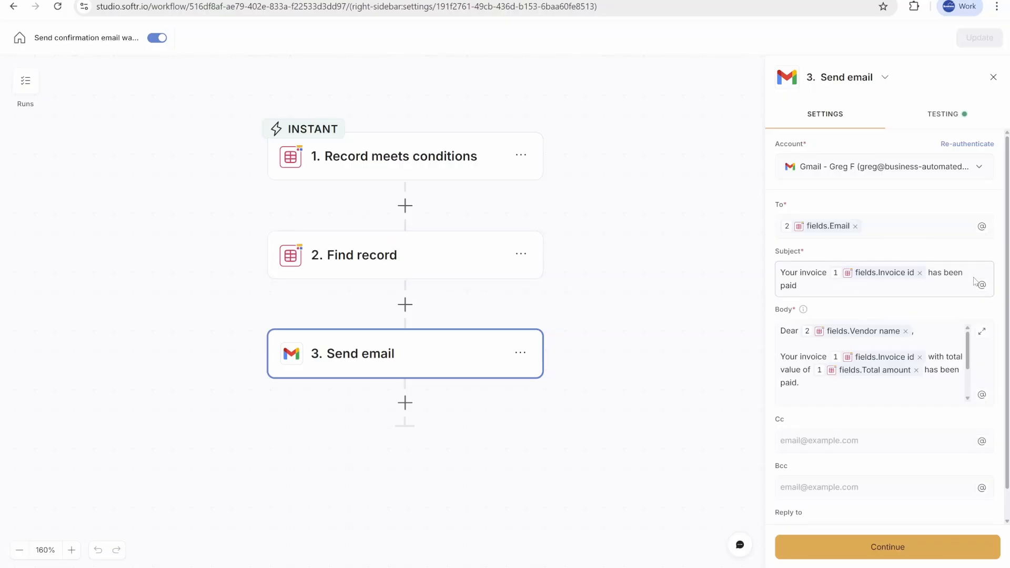
pyautogui.moveTo(864, 332)
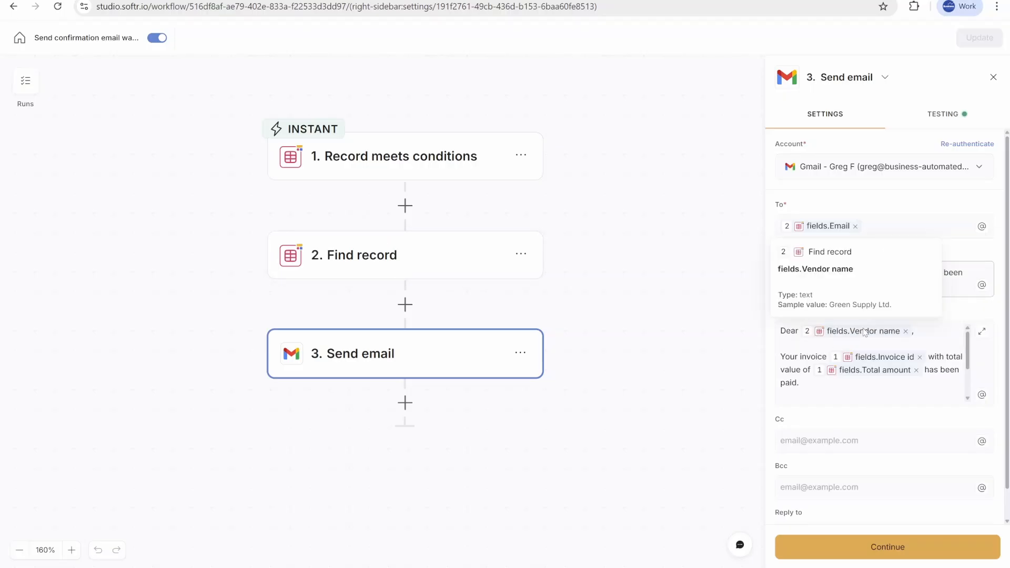
pyautogui.moveTo(883, 357)
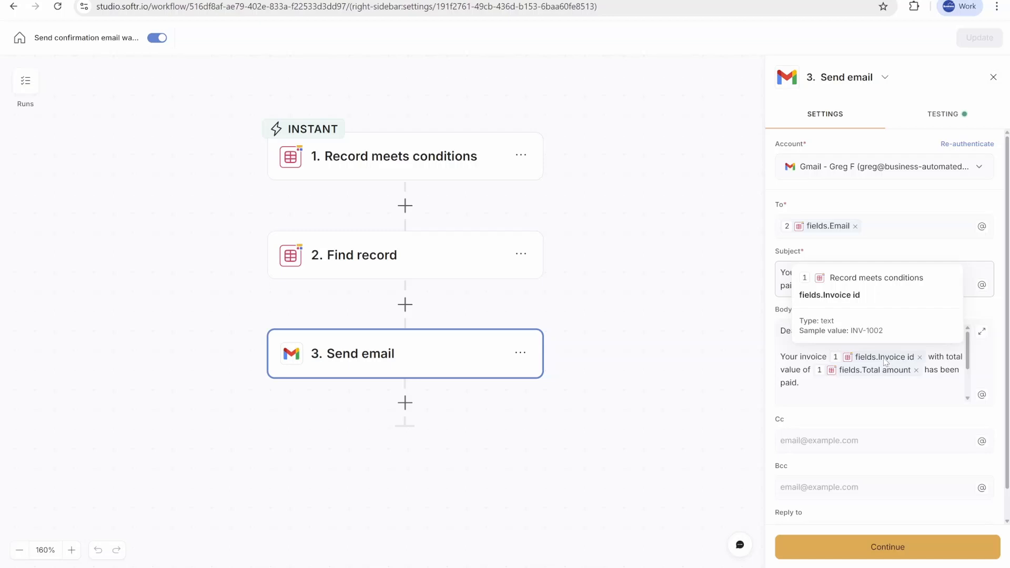
pyautogui.scroll(-3, 873, 381)
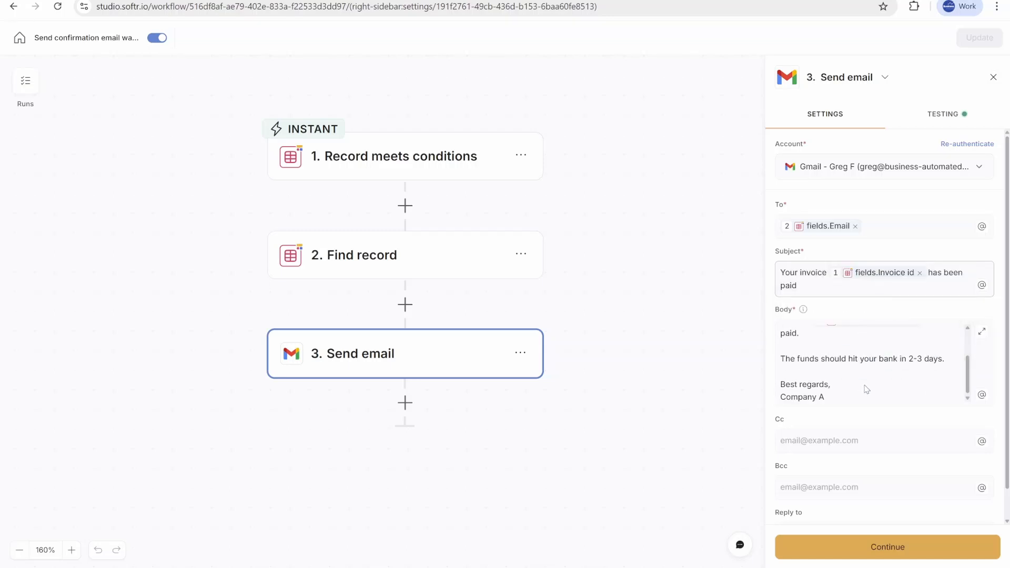
pyautogui.scroll(-1, 864, 389)
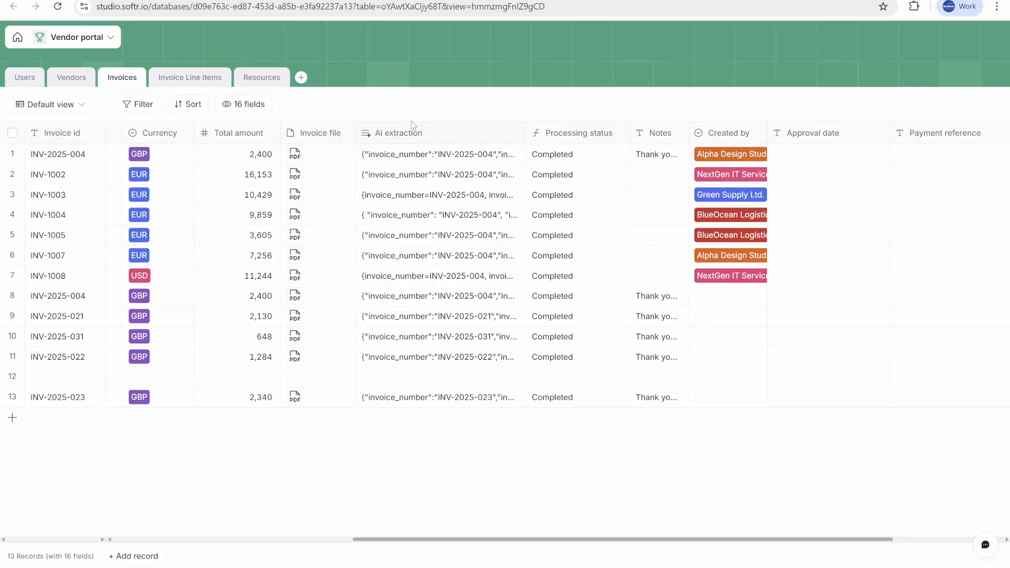
# Step: Open the Ai extraction field's settings in the Invoices table and read through its AI agent prompt
pyautogui.doubleClick(475, 135)
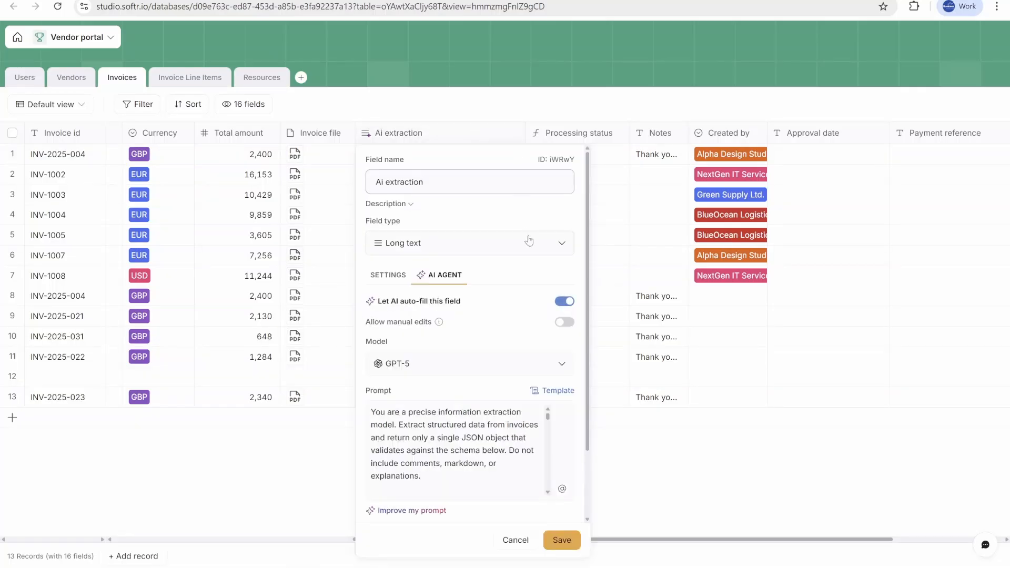
pyautogui.scroll(-2, 501, 385)
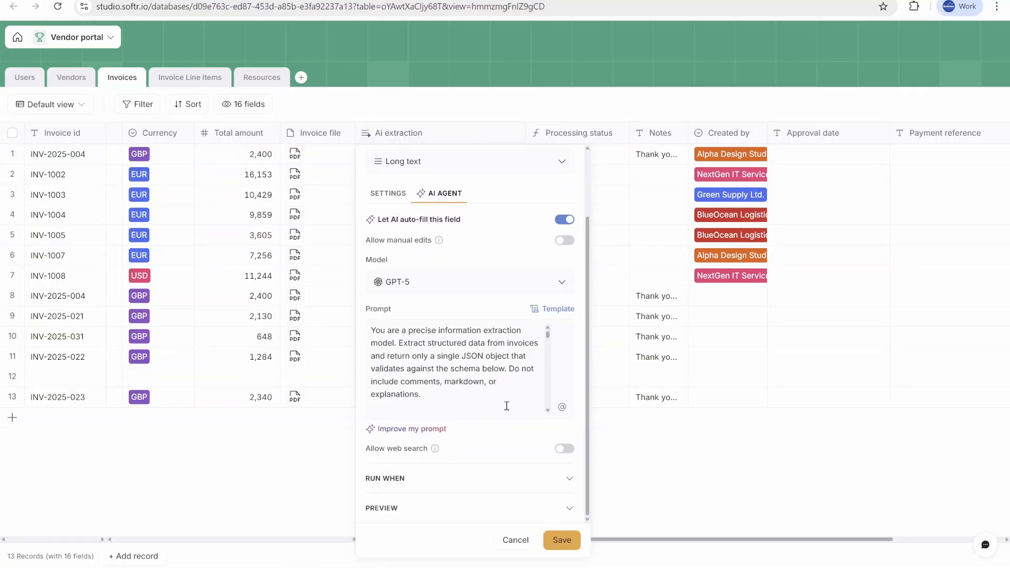
pyautogui.scroll(-10, 507, 407)
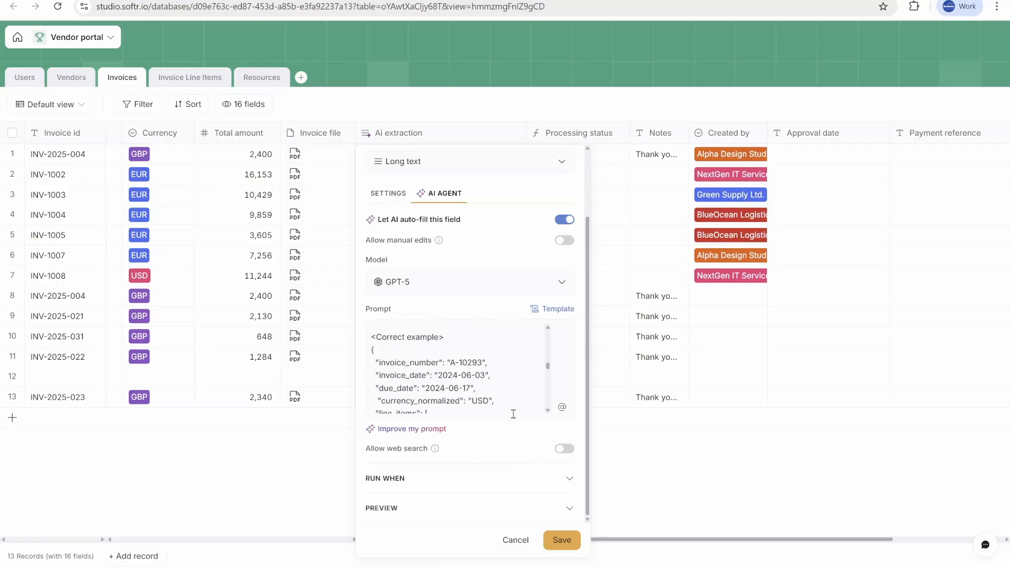
pyautogui.scroll(-10, 513, 414)
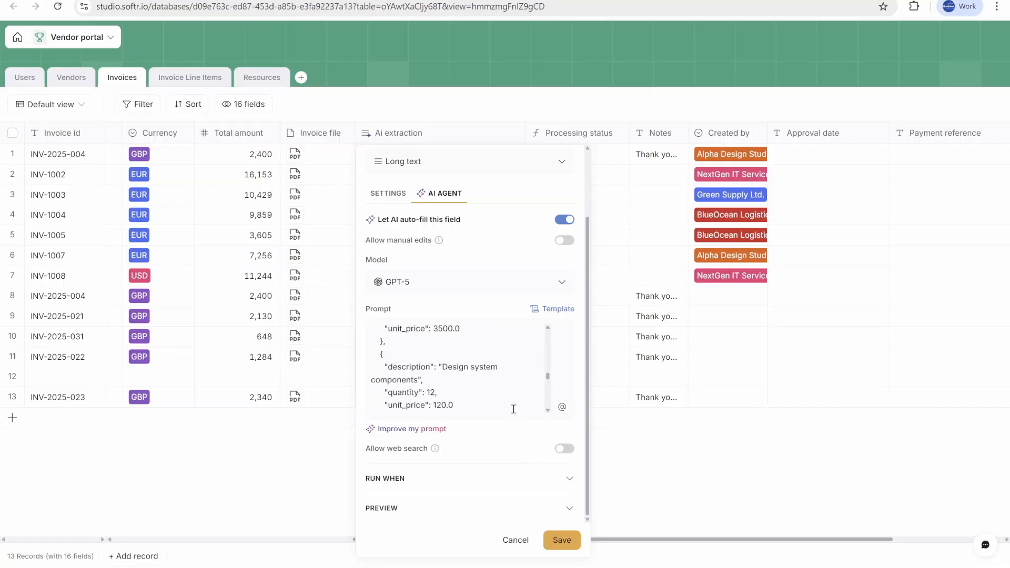
pyautogui.click(673, 381)
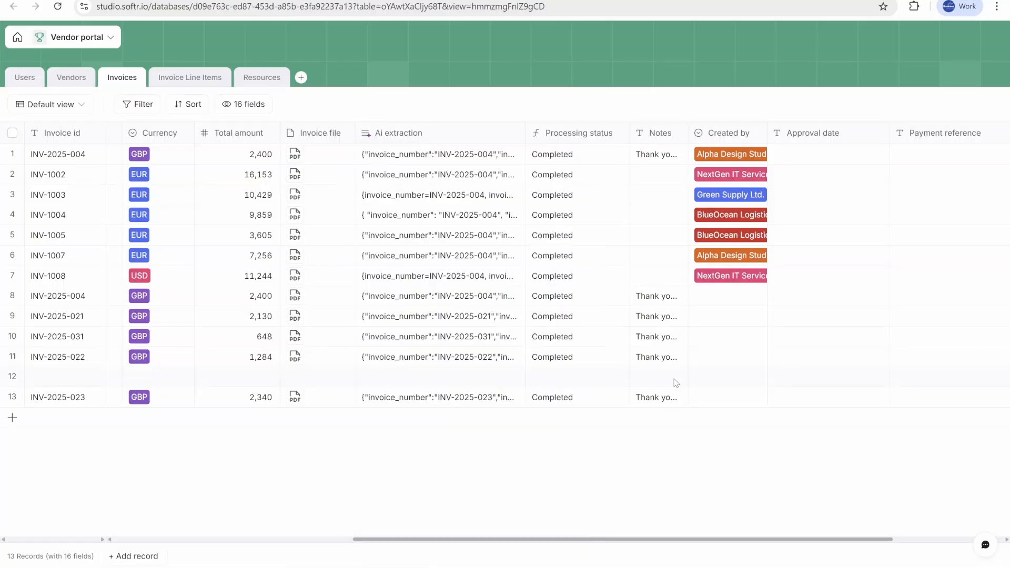
pyautogui.click(430, 401)
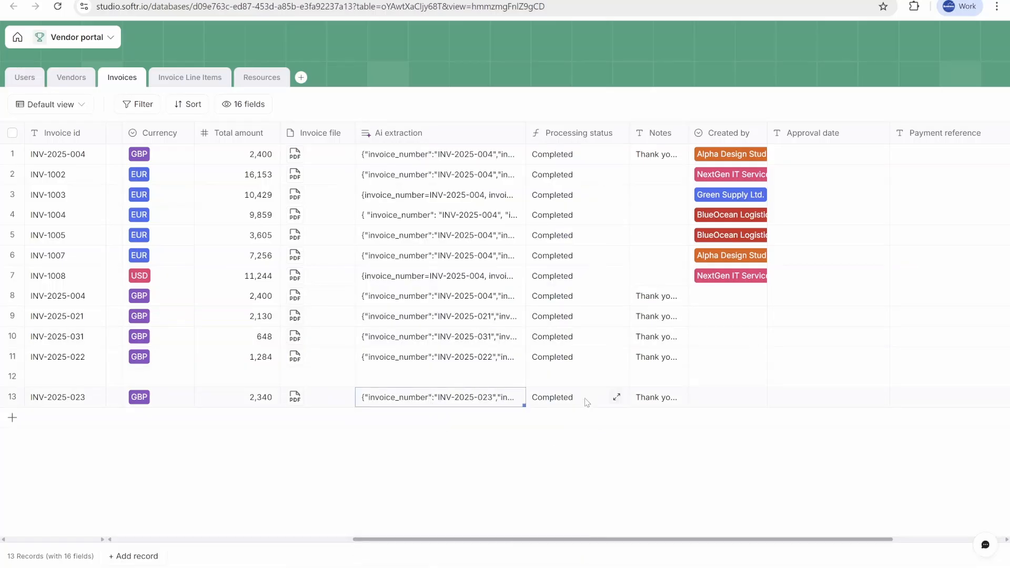
pyautogui.click(727, 404)
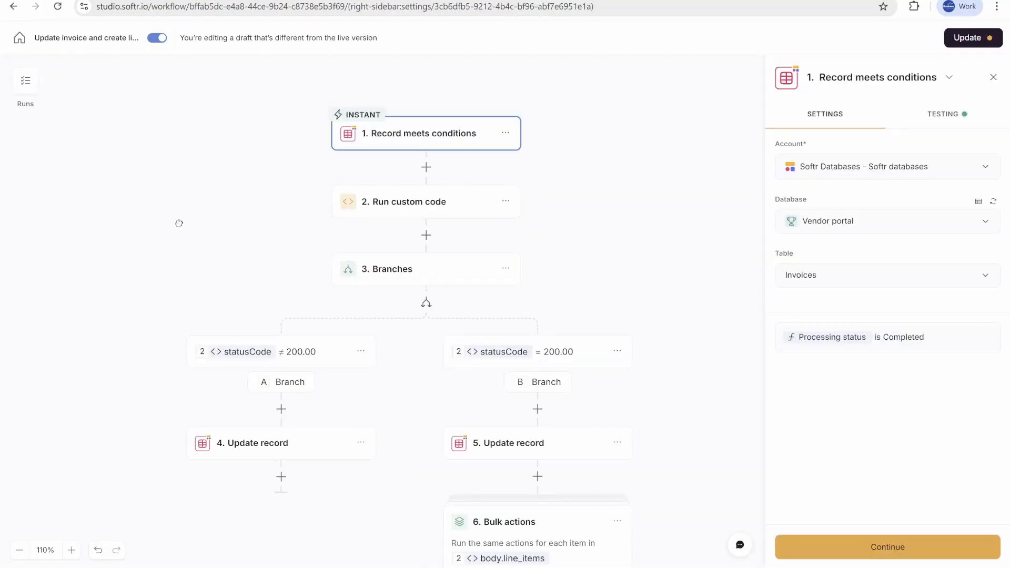
# Step: Add a Call API action after the Update record step in branch A of the workflow
pyautogui.scroll(-1, 128, 163)
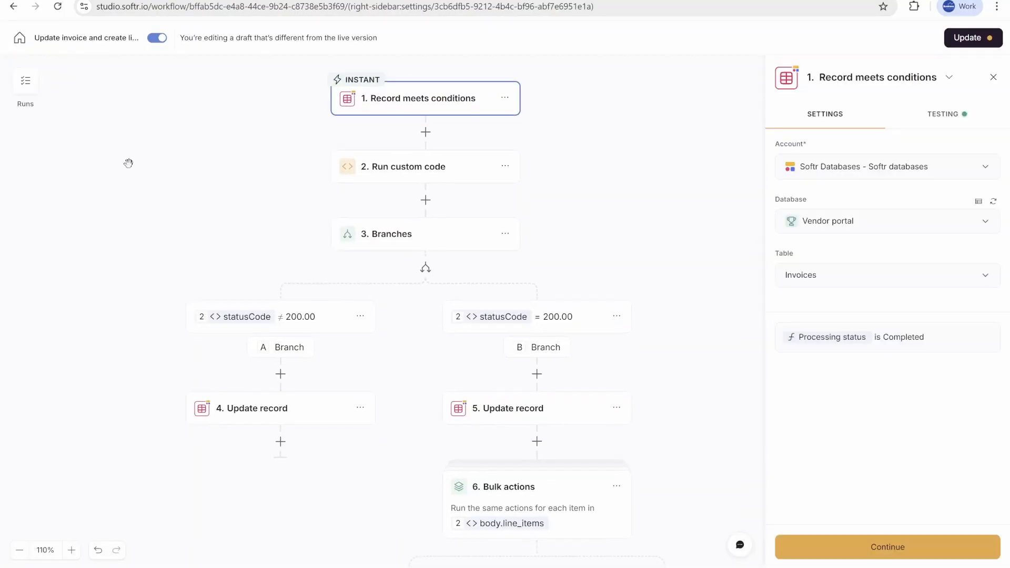
pyautogui.scroll(-2, 634, 221)
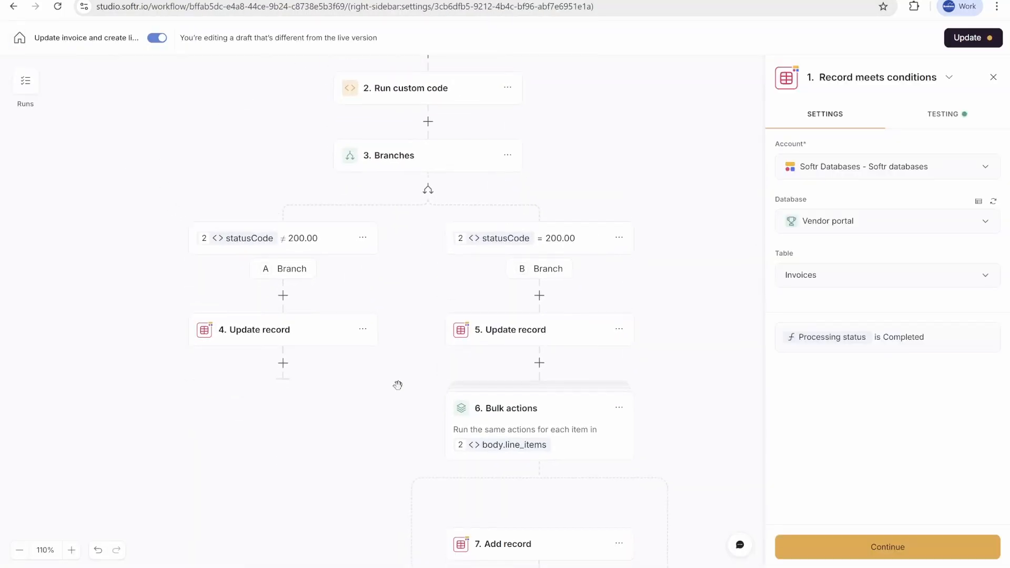
pyautogui.scroll(2, 354, 451)
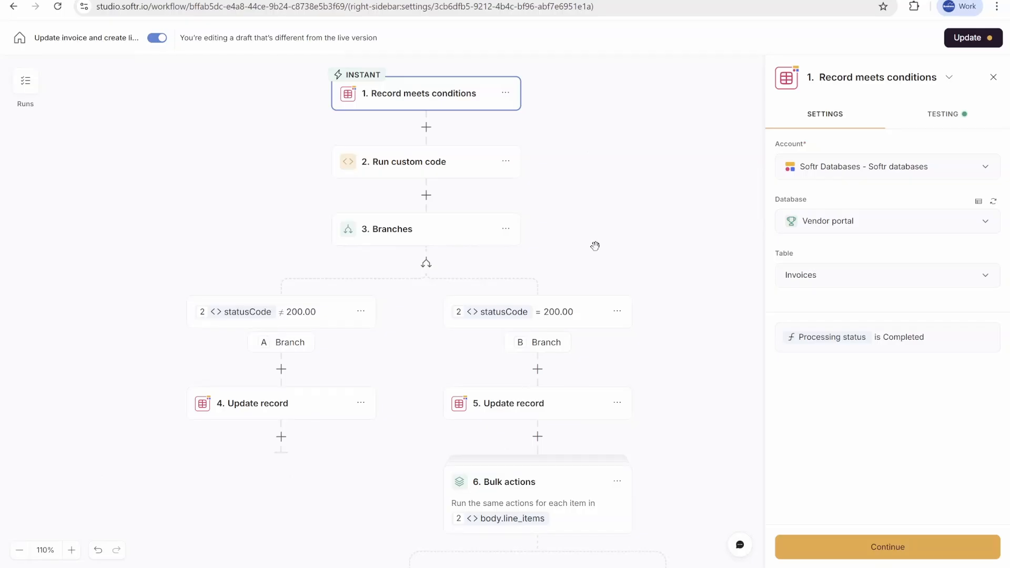
pyautogui.moveTo(372, 488); pyautogui.dragTo(383, 419)
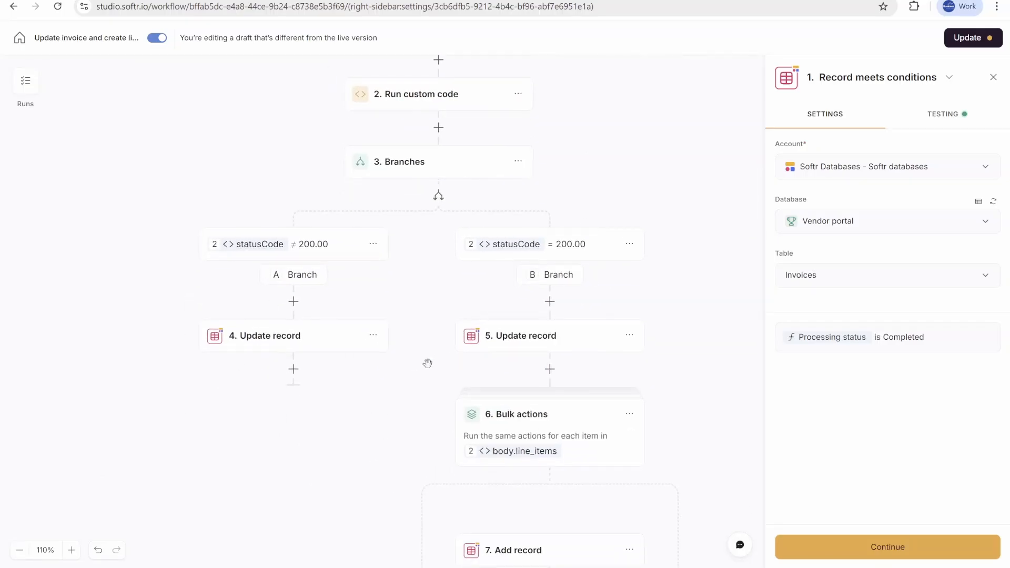
pyautogui.moveTo(660, 376); pyautogui.dragTo(582, 270)
pyautogui.moveTo(197, 337); pyautogui.dragTo(263, 355)
pyautogui.click(263, 283)
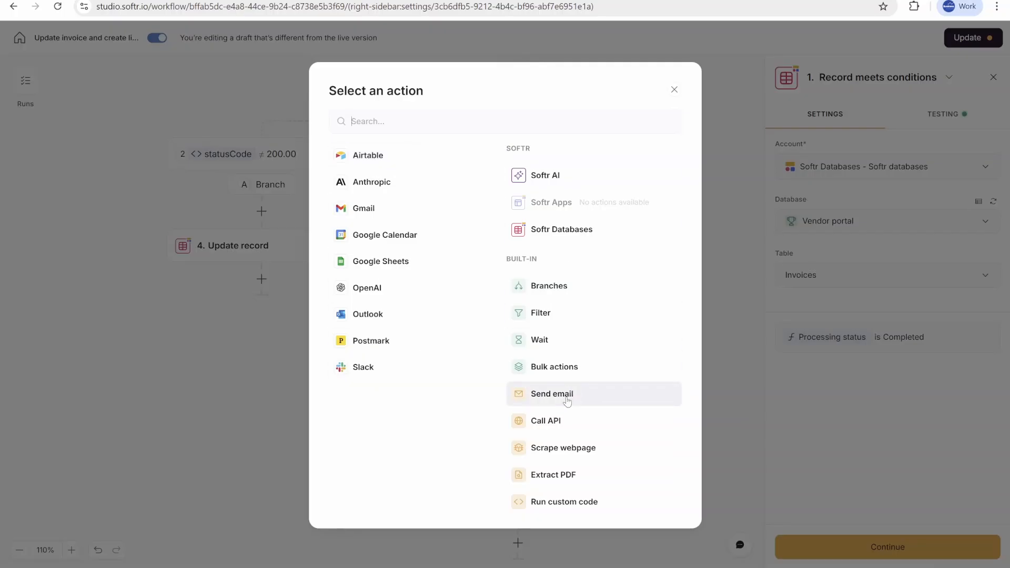
pyautogui.click(559, 430)
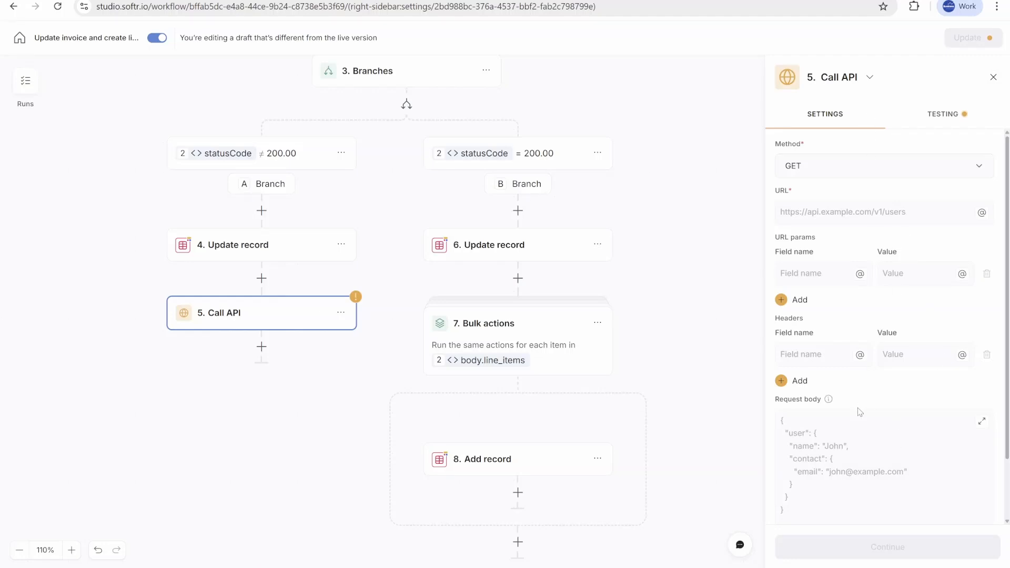
pyautogui.scroll(3, 516, 182)
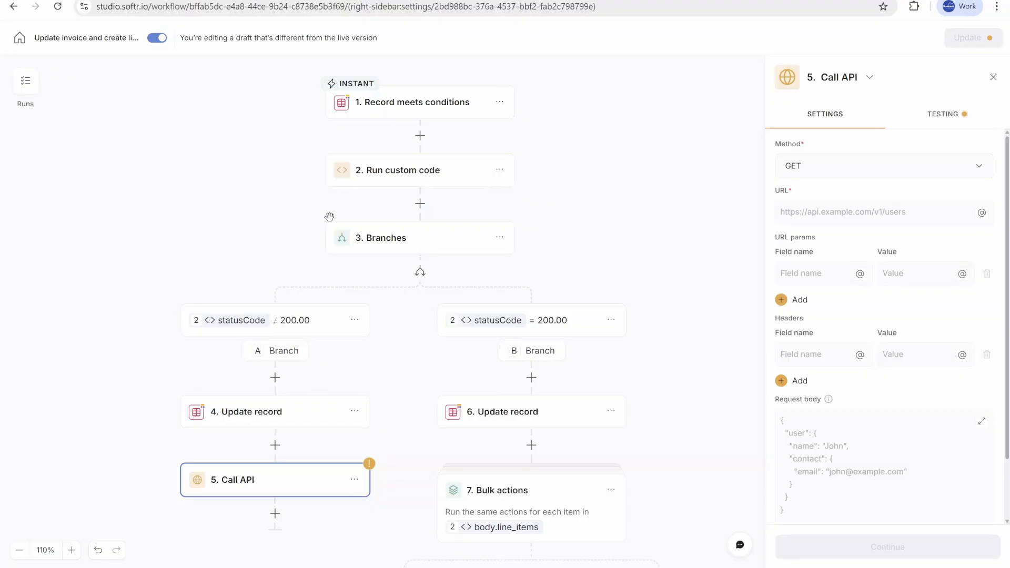
pyautogui.moveTo(238, 108); pyautogui.dragTo(296, 138)
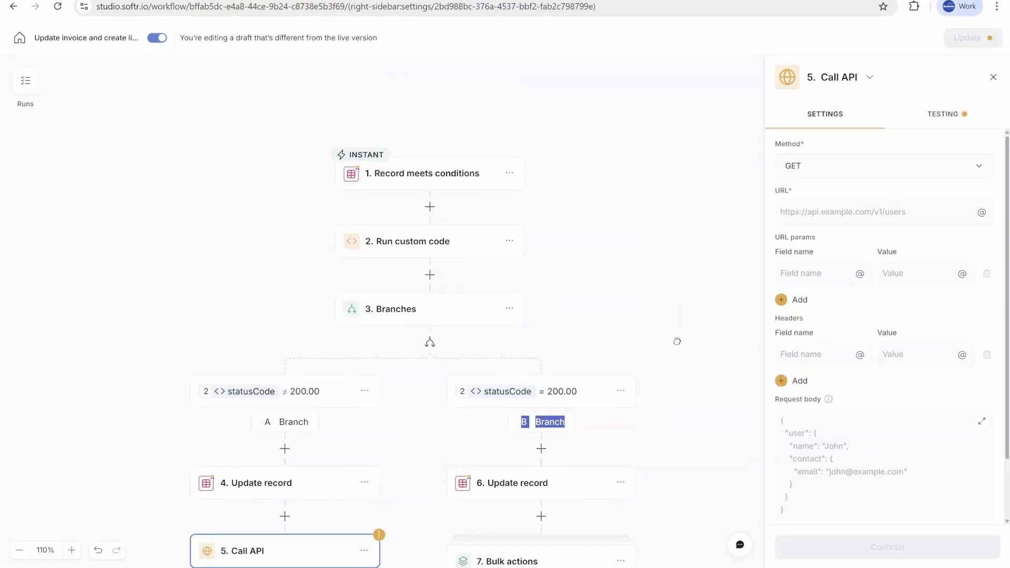
pyautogui.moveTo(666, 315); pyautogui.dragTo(679, 260)
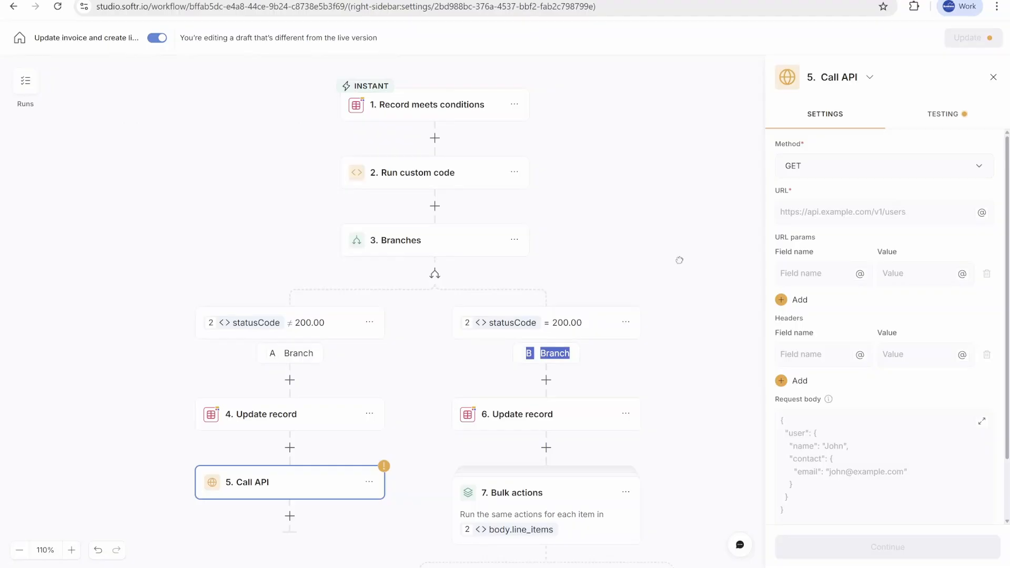